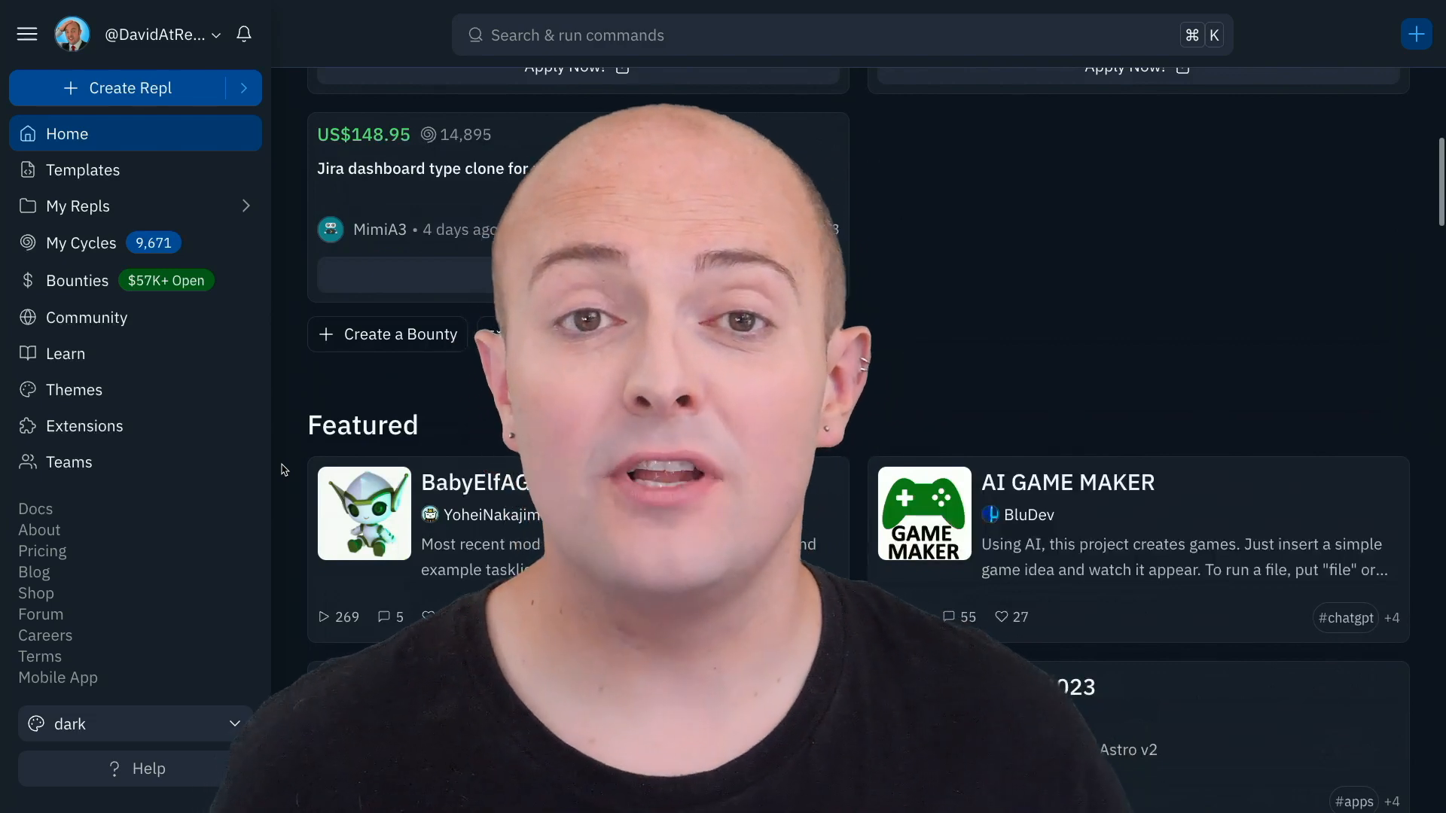
pyautogui.scroll(-2, 283, 469)
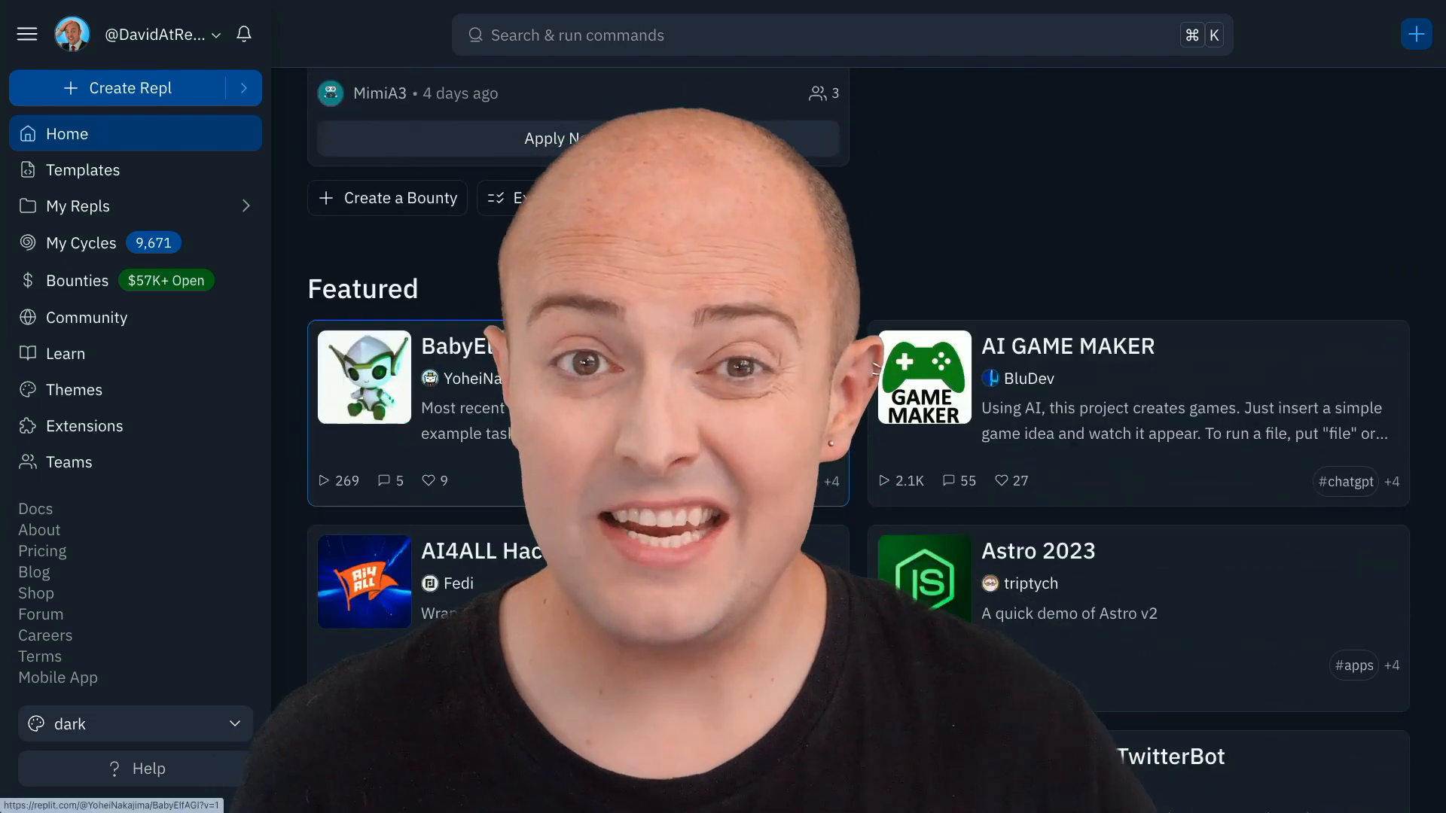
# - Fork the featured BabyElfAGI Repl as a private copy into its own workspace
pyautogui.click(475, 347)
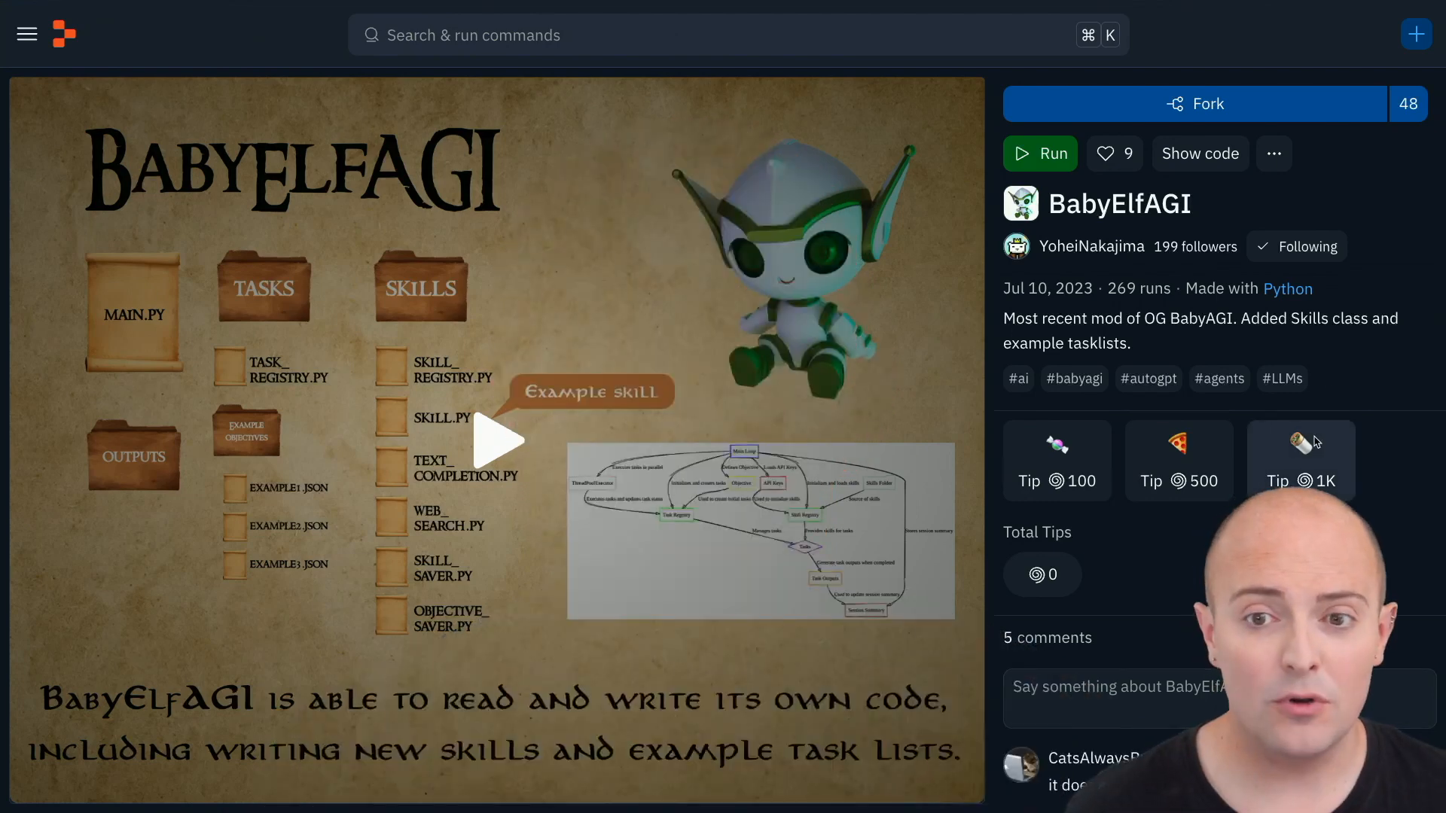
pyautogui.click(1194, 104)
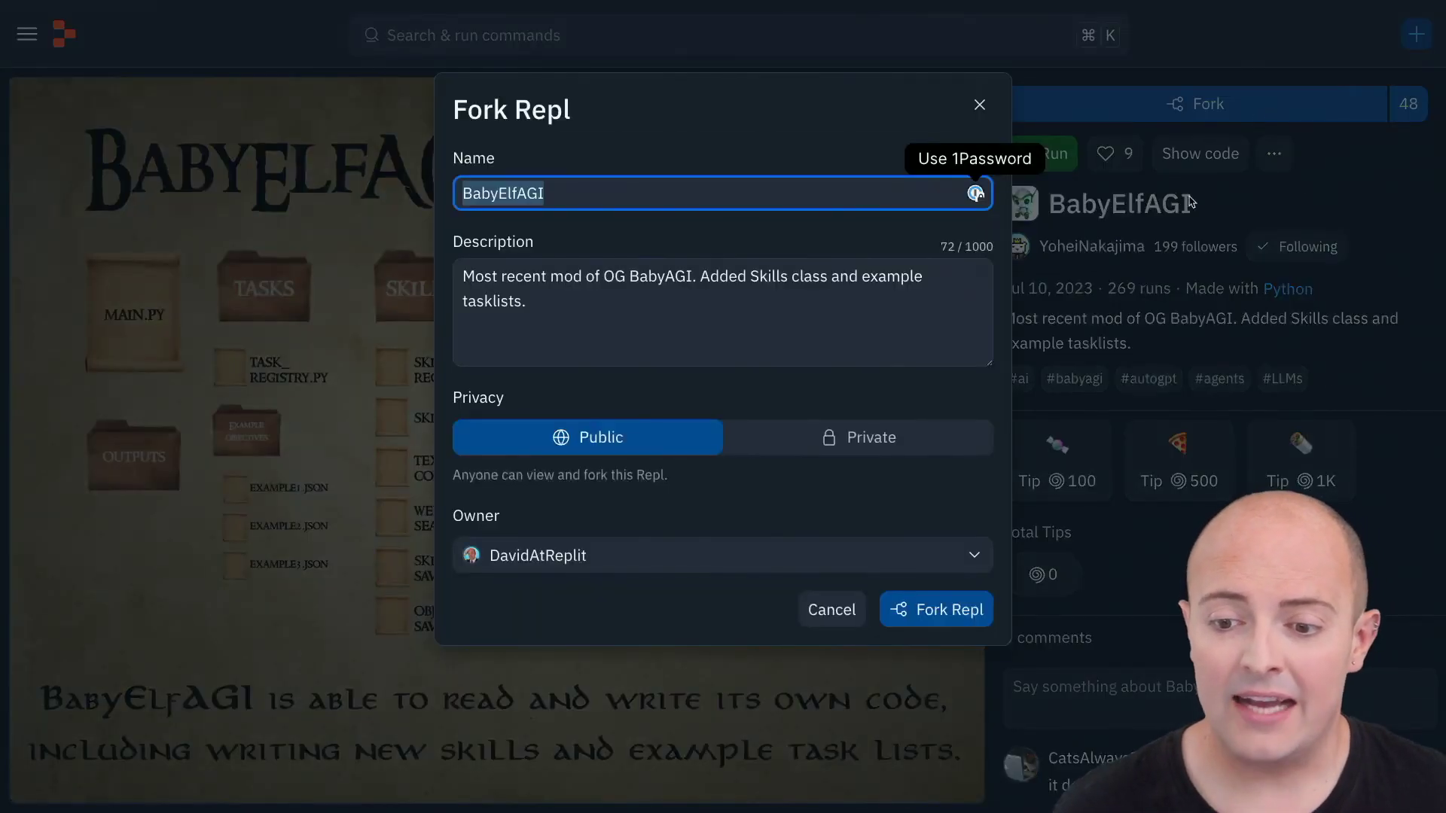
pyautogui.click(877, 452)
pyautogui.click(936, 610)
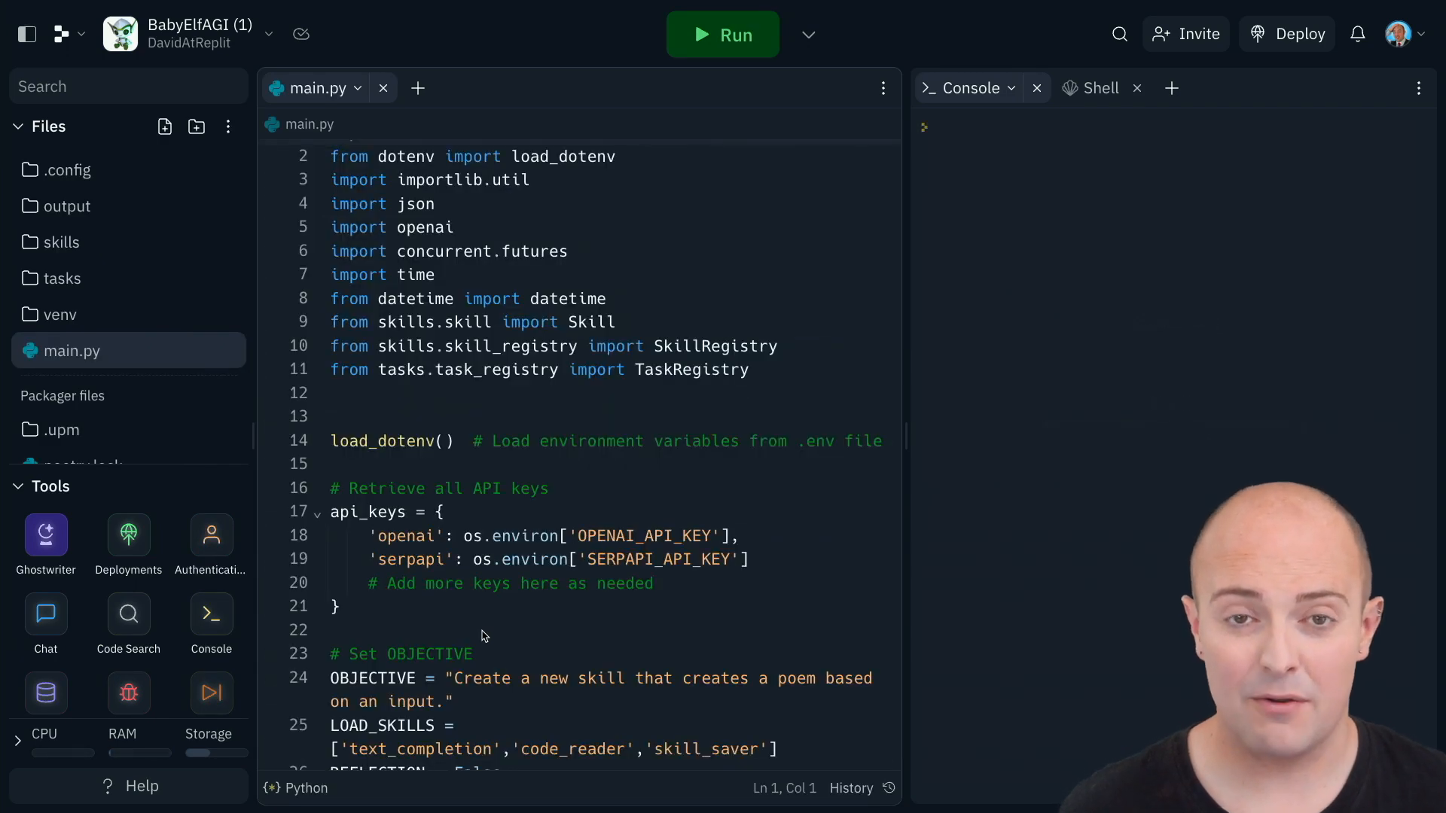
pyautogui.scroll(-3, 150, 673)
# - Add an OPENAI_API_KEY secret, copying the name from main.py line 18 and pasting the key value
pyautogui.click(45, 593)
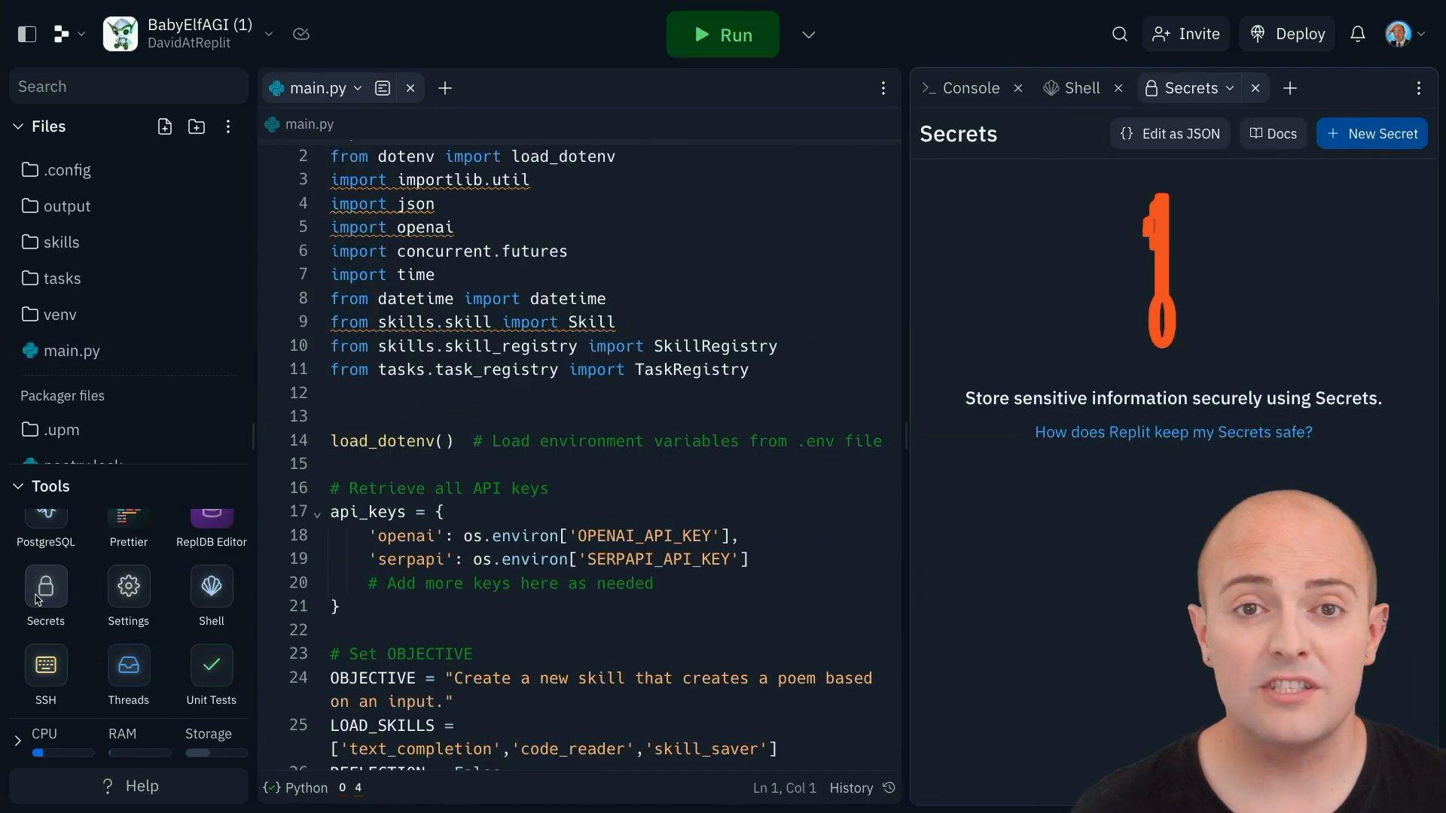
pyautogui.doubleClick(644, 535)
pyautogui.rightClick(655, 536)
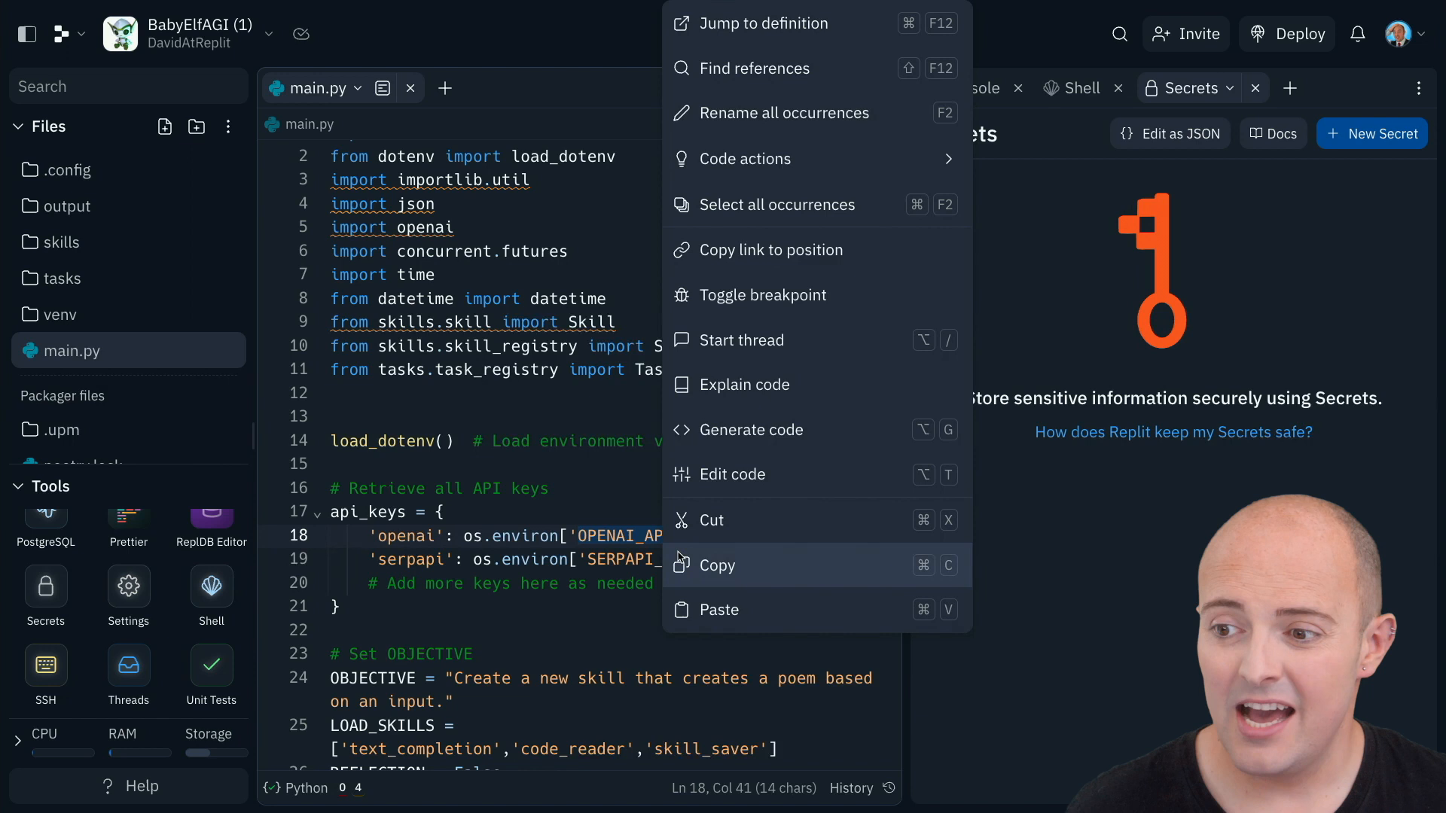
pyautogui.click(723, 558)
pyautogui.click(1372, 134)
pyautogui.hotkey('ctrl', 'v')
pyautogui.press('Tab')
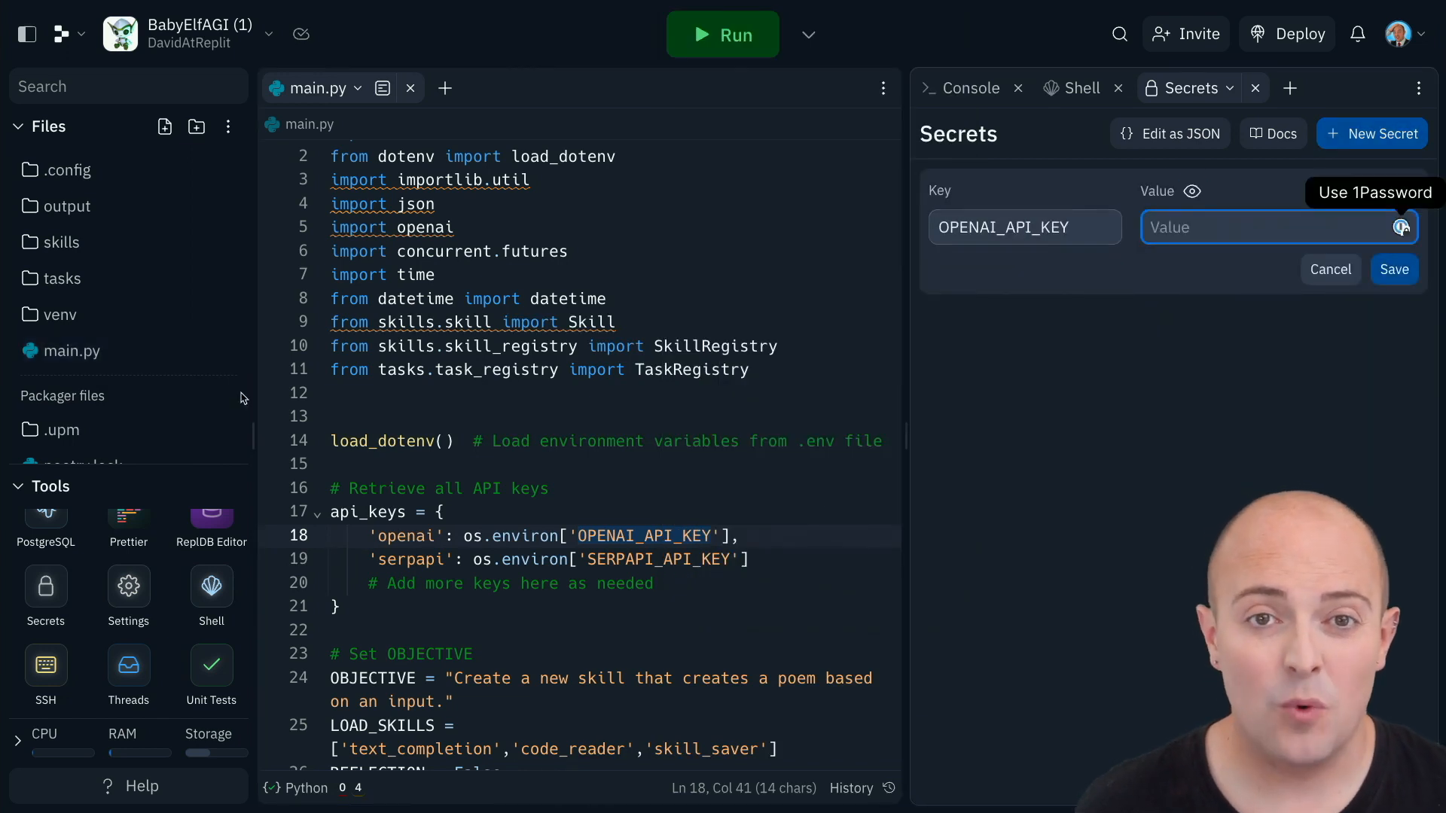
pyautogui.hotkey('ctrl', 'v')
pyautogui.click(1394, 269)
# - Add a SERPAPI_API_KEY secret, copying the name from line 19 and pasting its key value
pyautogui.doubleClick(655, 558)
pyautogui.hotkey('ctrl', 'c')
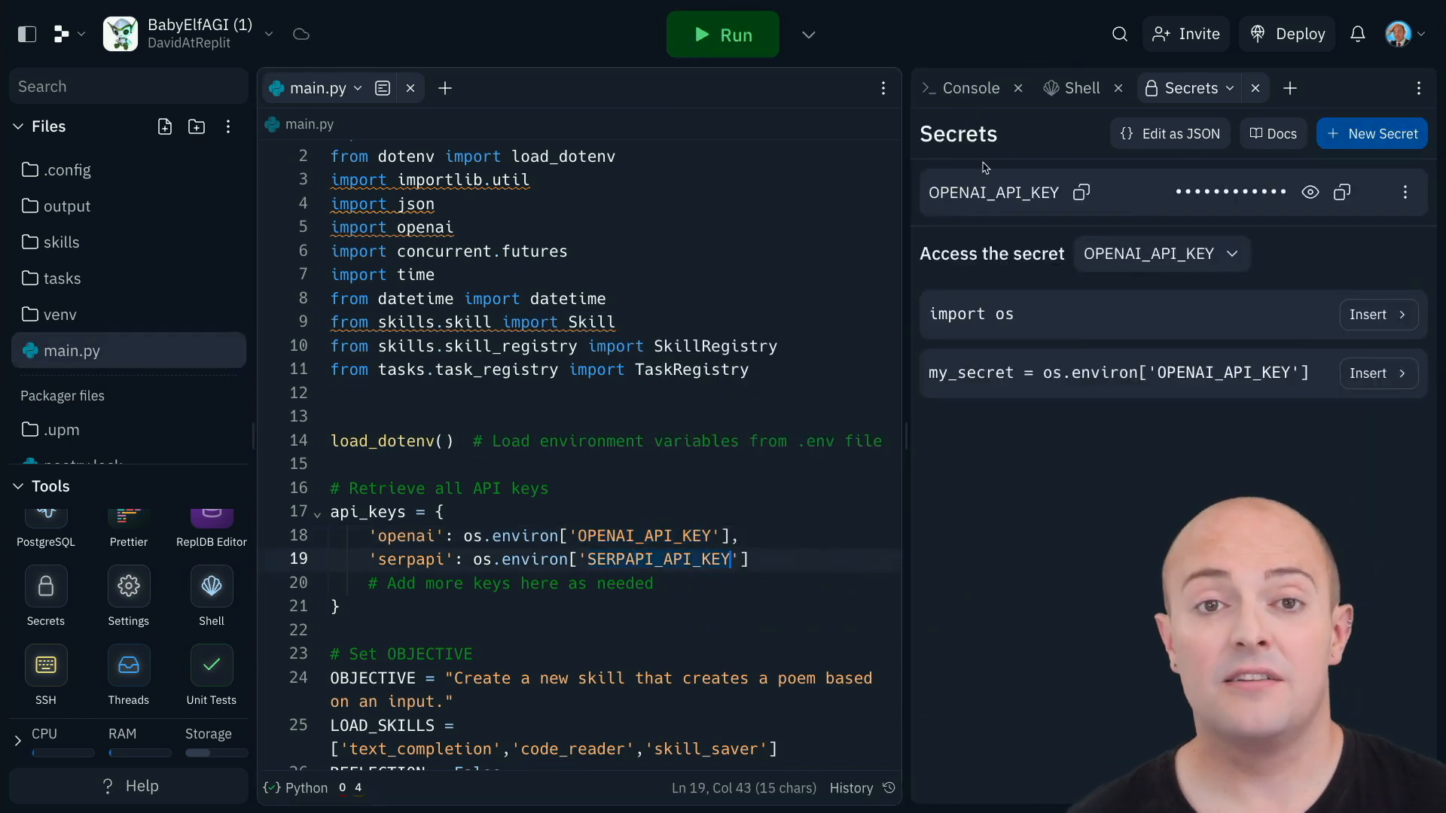
pyautogui.click(1372, 133)
pyautogui.hotkey('ctrl', 'v')
pyautogui.click(1218, 230)
pyautogui.hotkey('ctrl', 'v')
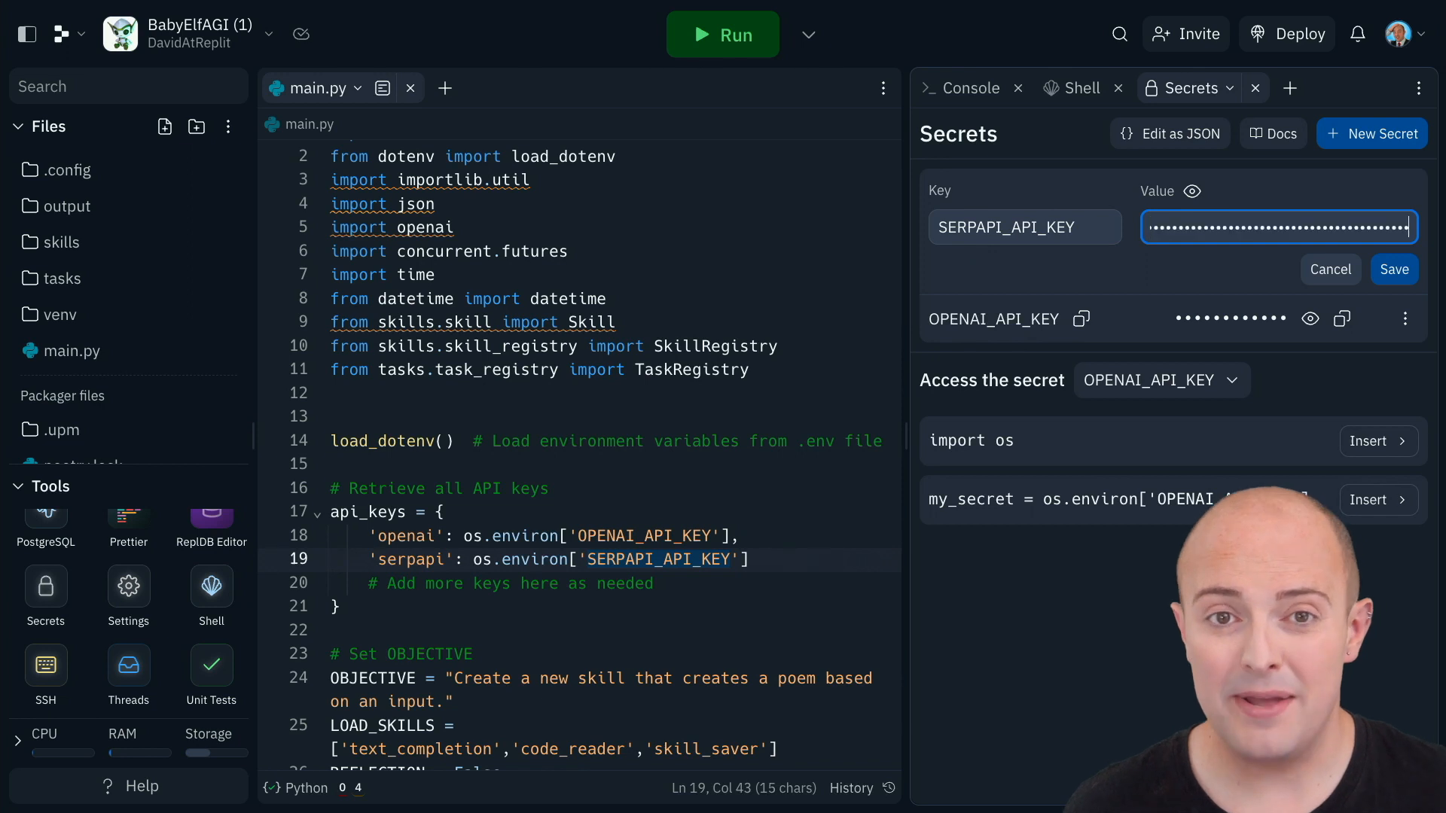
pyautogui.click(1395, 269)
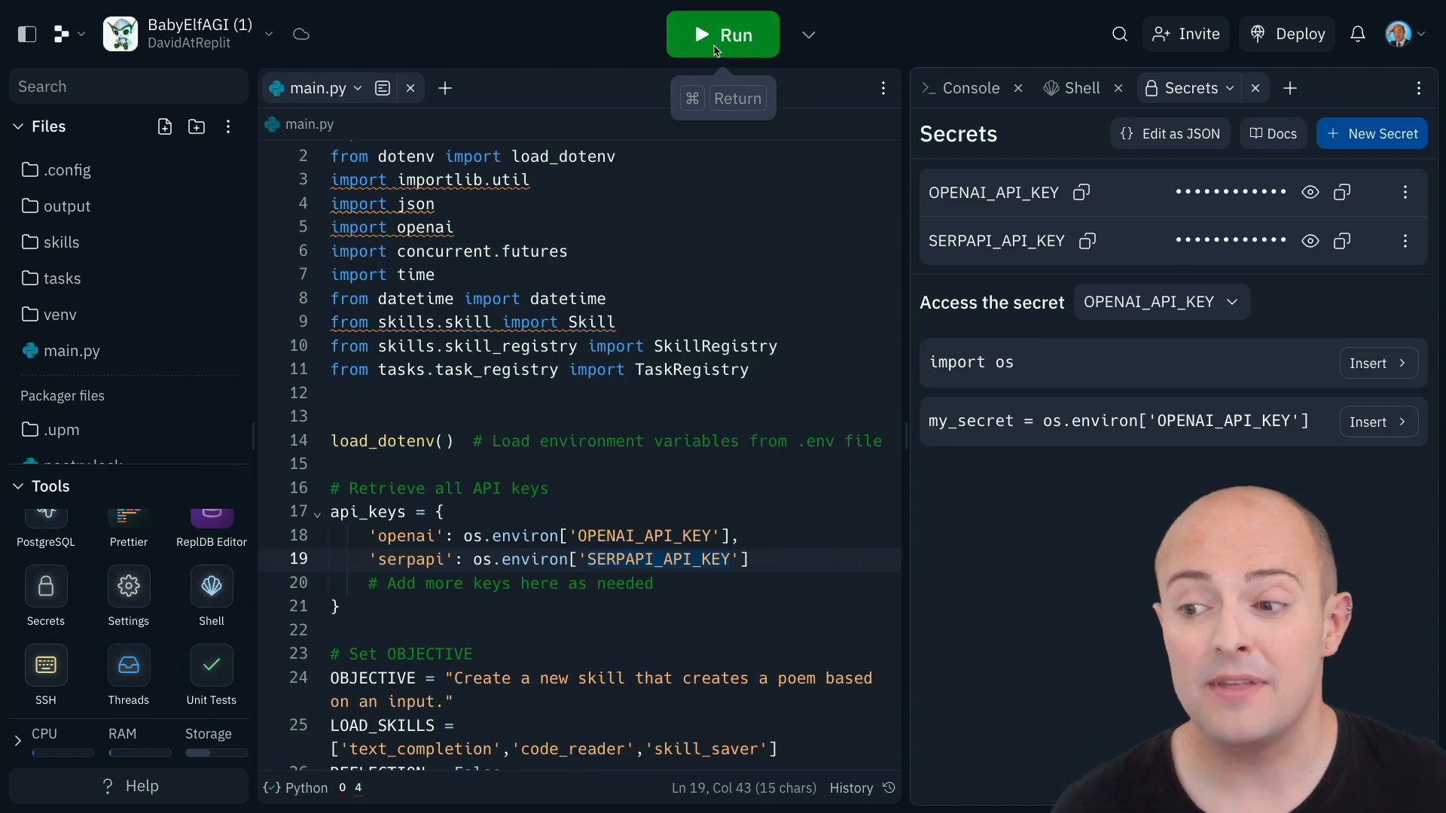
# - Run BabyElfAGI until it saves poem_generator_skill.py, then return to main.py
pyautogui.click(723, 34)
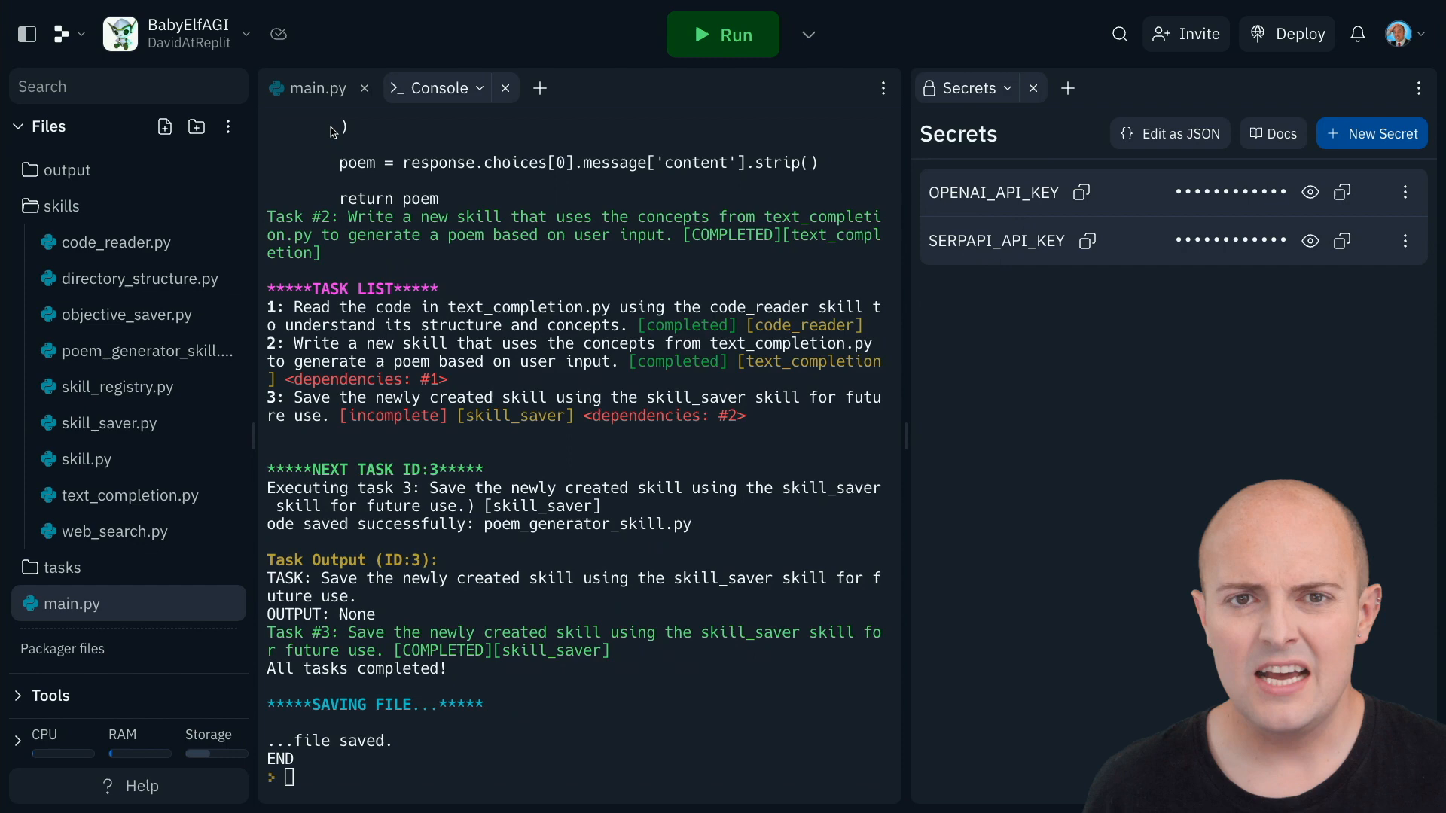
pyautogui.click(317, 88)
pyautogui.scroll(-5, 599, 461)
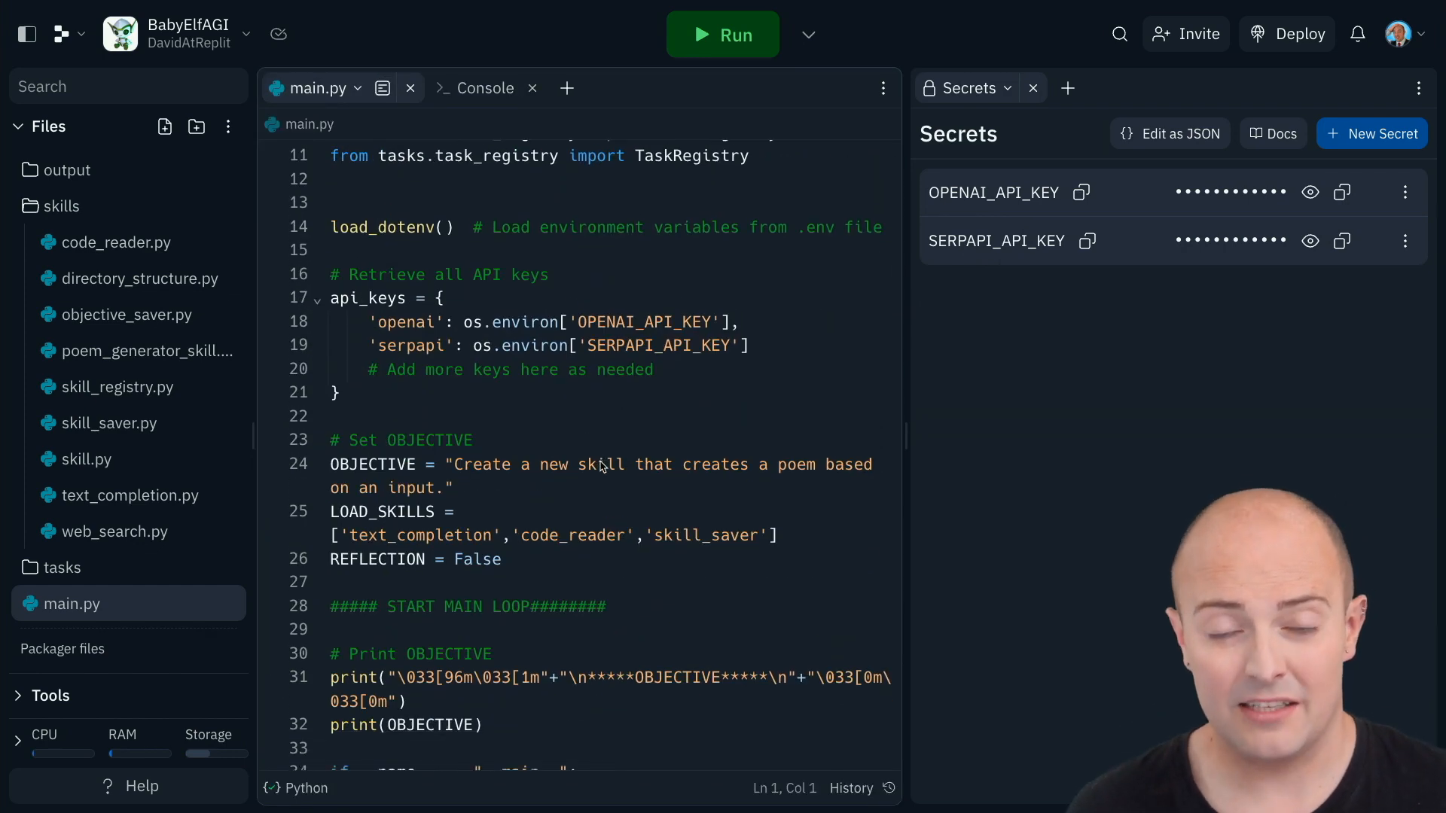
# - Change the objective to generate a swot analysis skill and rerun the program
pyautogui.click(600, 461)
pyautogui.scroll(-3, 600, 462)
pyautogui.scroll(6, 559, 508)
pyautogui.scroll(-3, 559, 508)
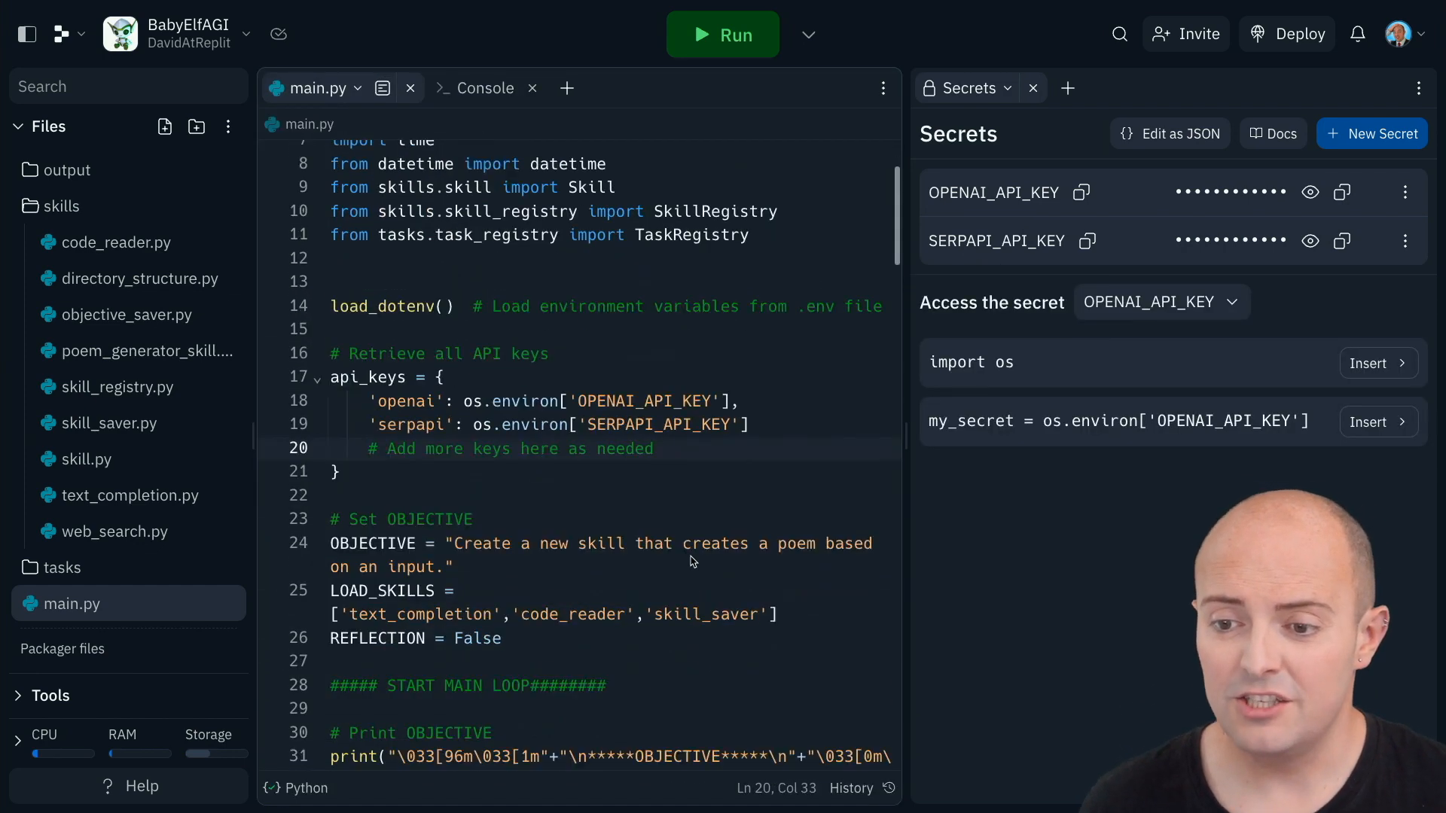
pyautogui.doubleClick(712, 544)
pyautogui.write('generates')
pyautogui.doubleClick(809, 543)
pyautogui.write('swot analysis')
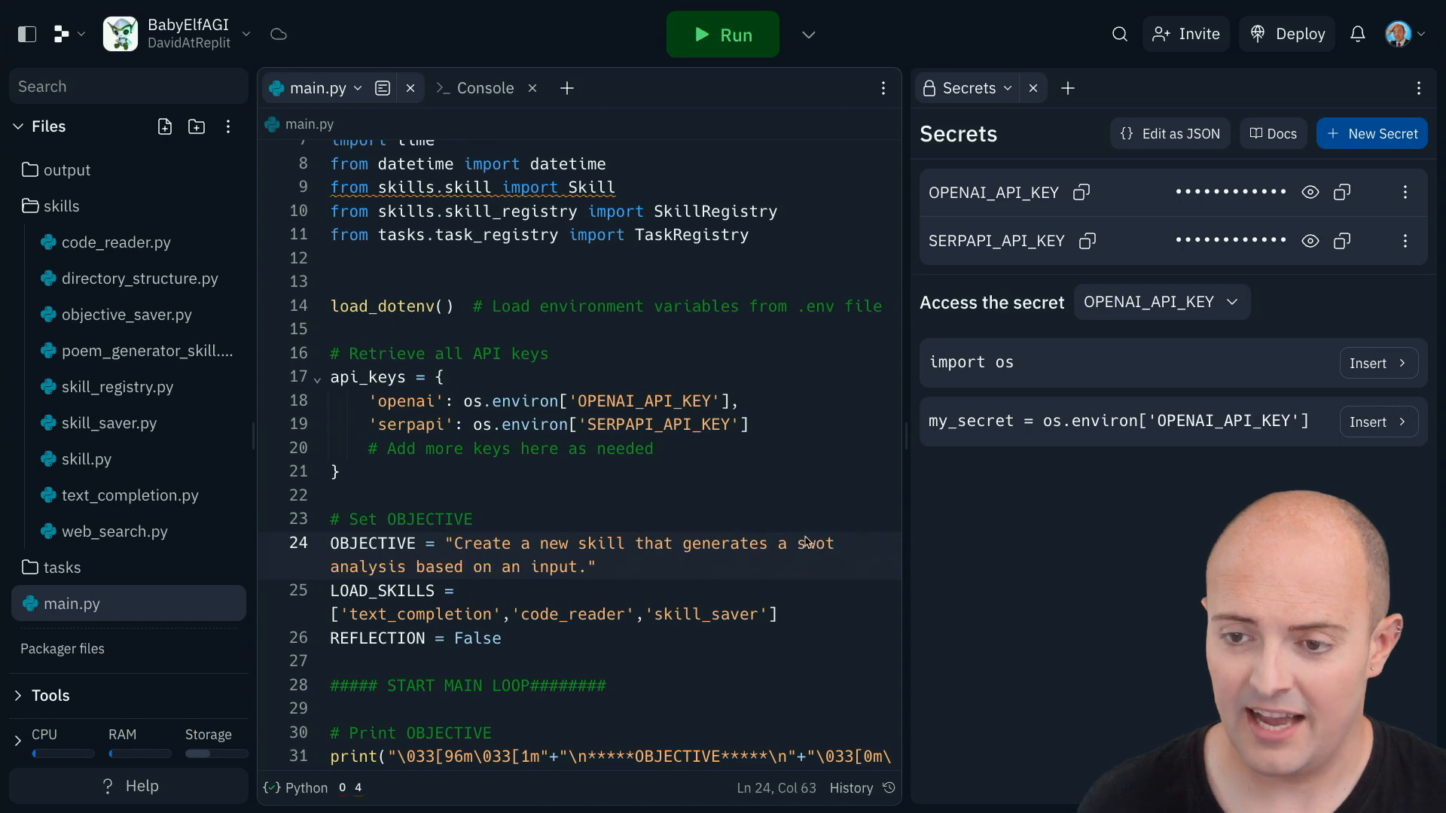
pyautogui.hotkey('ctrl', 'Return')
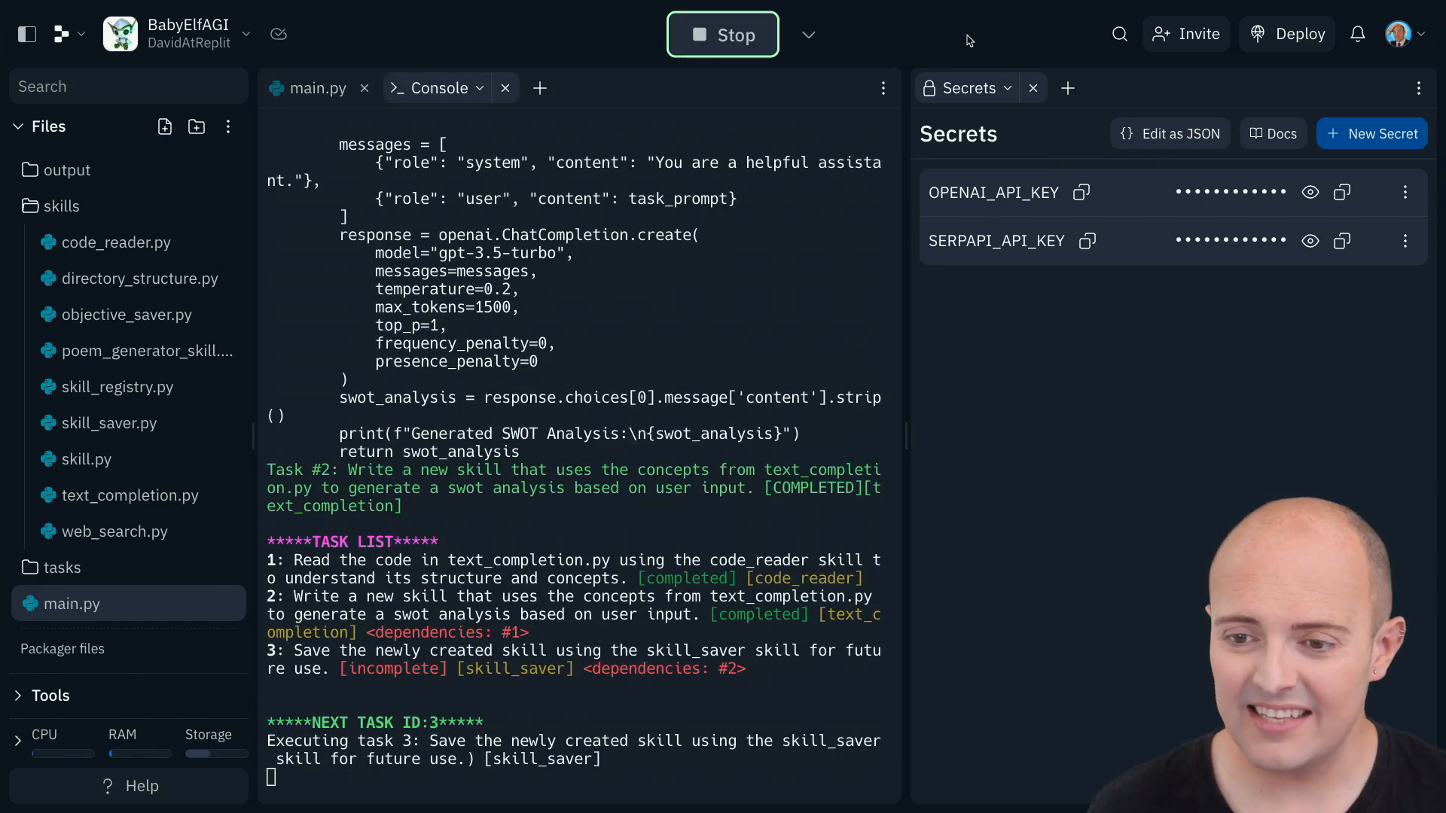
# - Review the generated swot_analysis_generator_skill.py in the skills folder
pyautogui.click(145, 495)
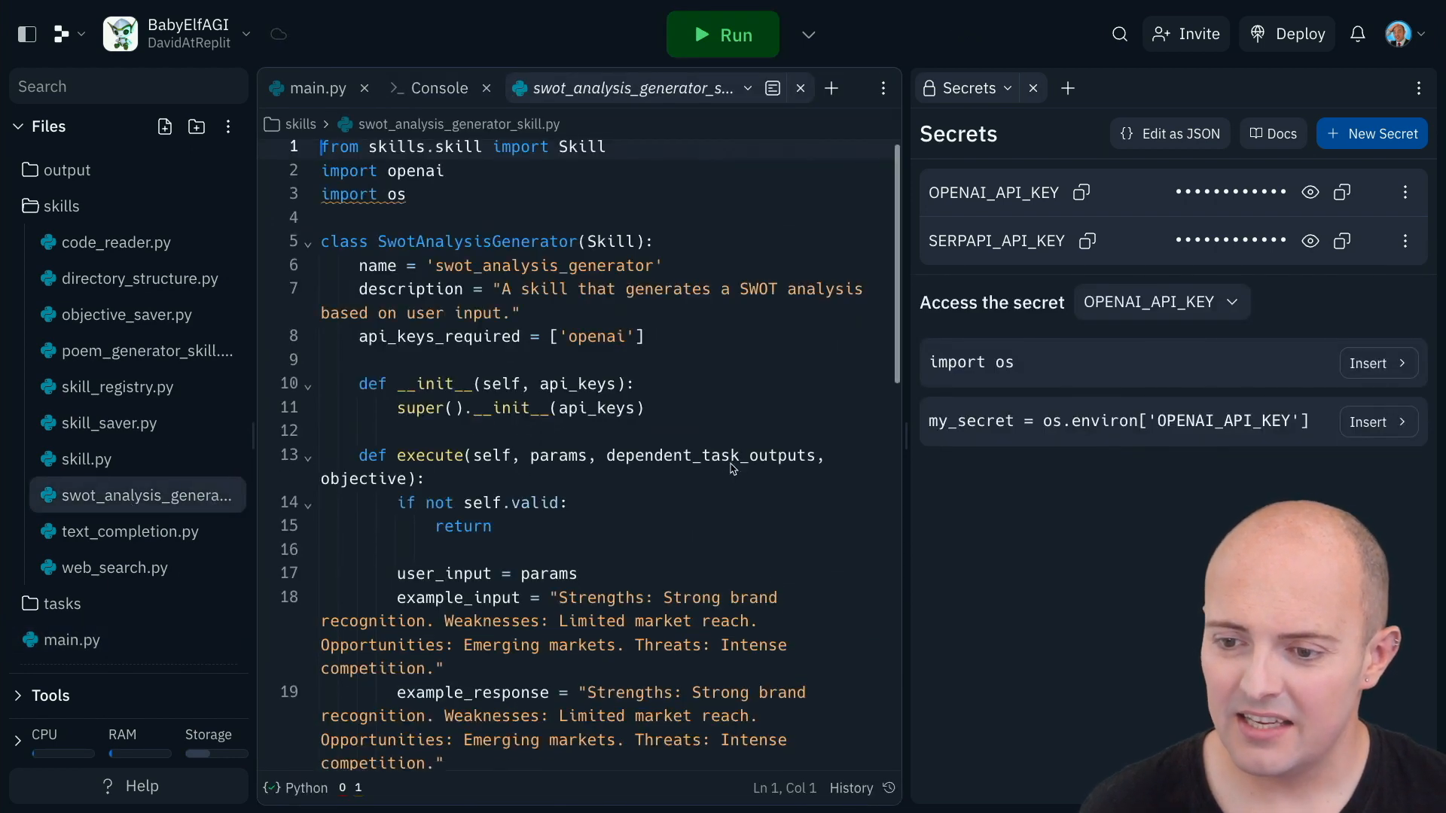
pyautogui.scroll(-4, 732, 468)
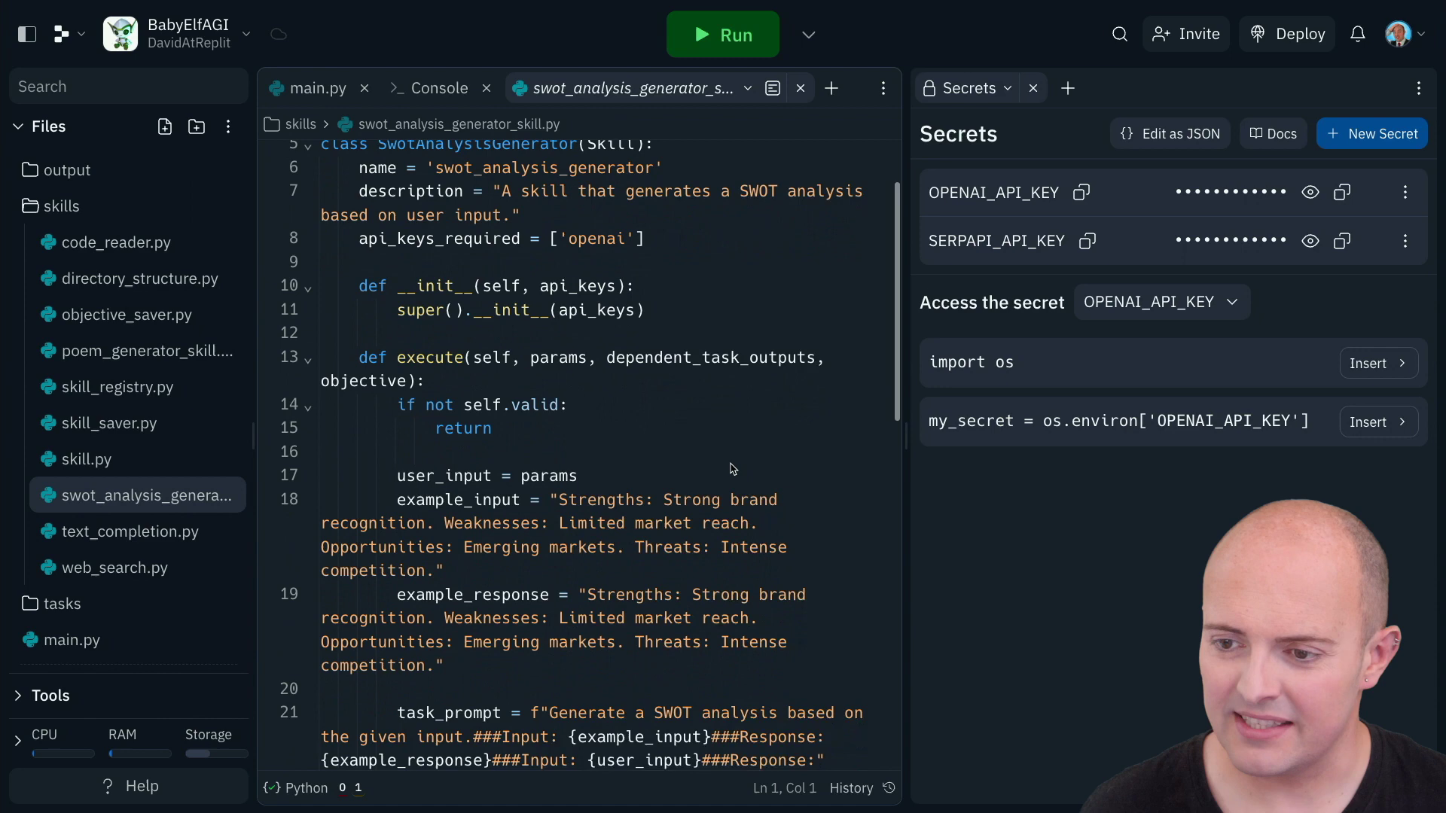
pyautogui.scroll(-6, 732, 468)
pyautogui.scroll(-5, 732, 468)
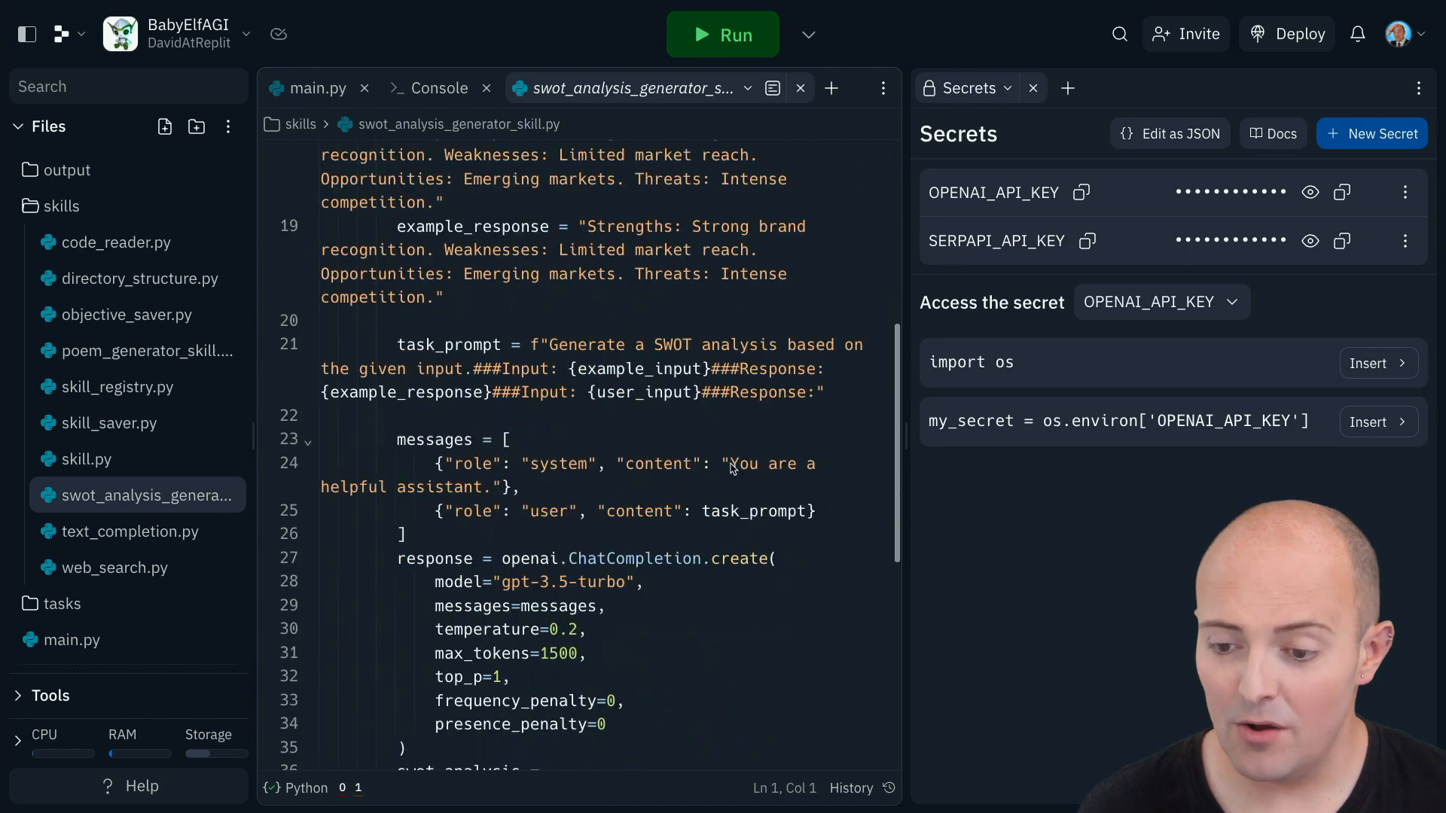
pyautogui.scroll(2, 733, 468)
pyautogui.scroll(2, 732, 468)
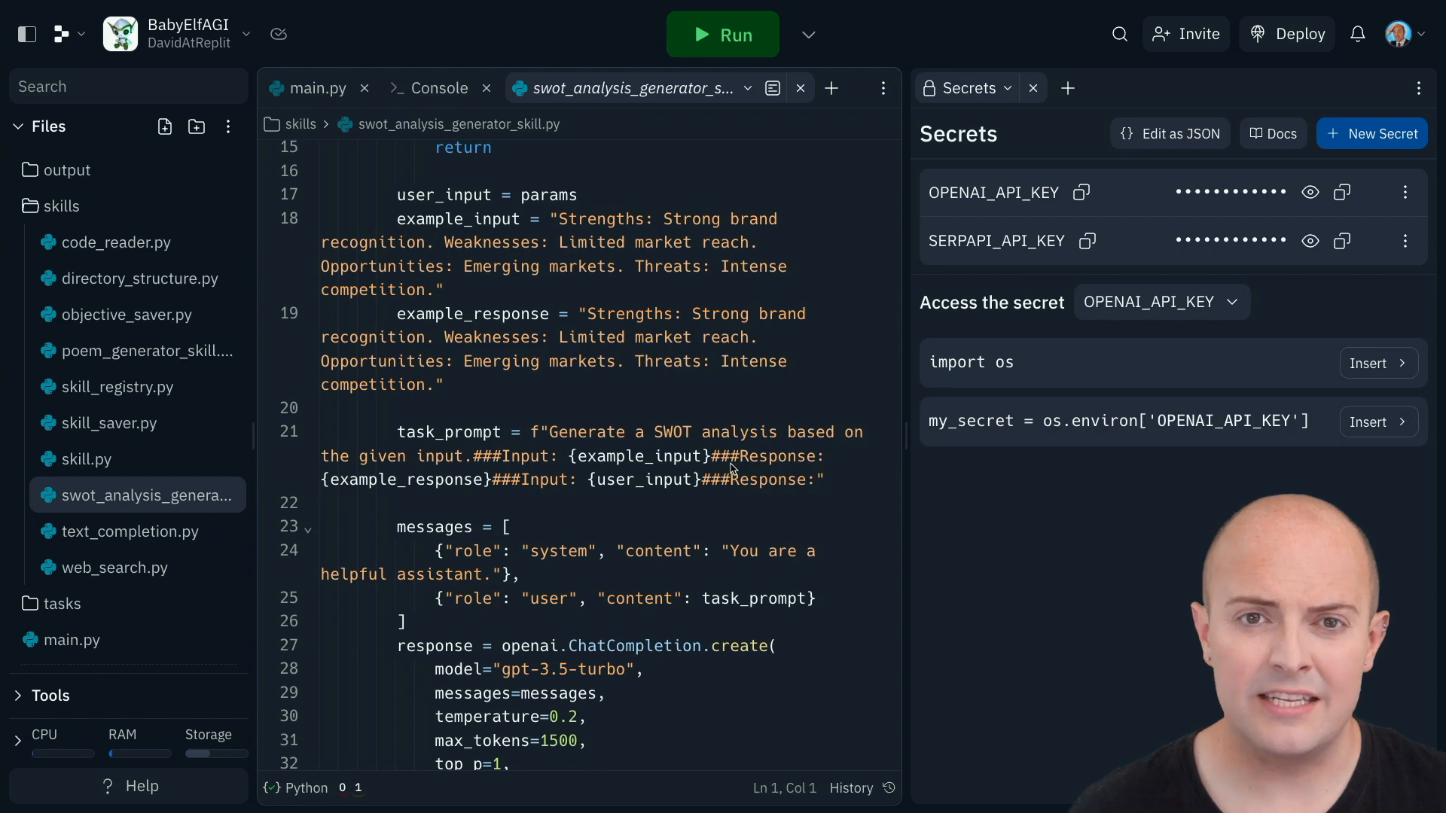
pyautogui.scroll(-2, 733, 467)
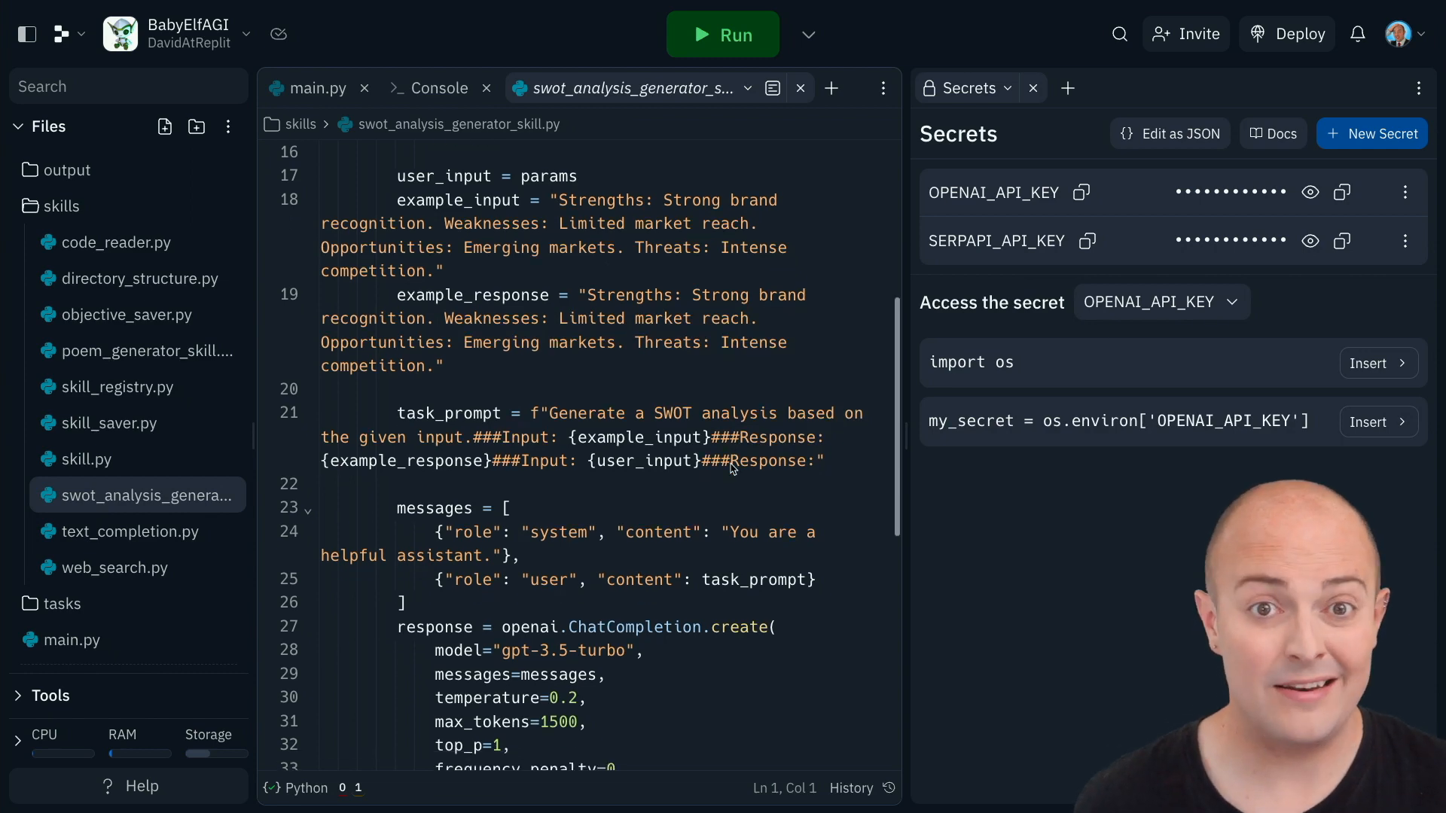
pyautogui.scroll(-3, 732, 467)
pyautogui.scroll(-2, 732, 469)
pyautogui.scroll(-2, 732, 468)
pyautogui.scroll(5, 732, 468)
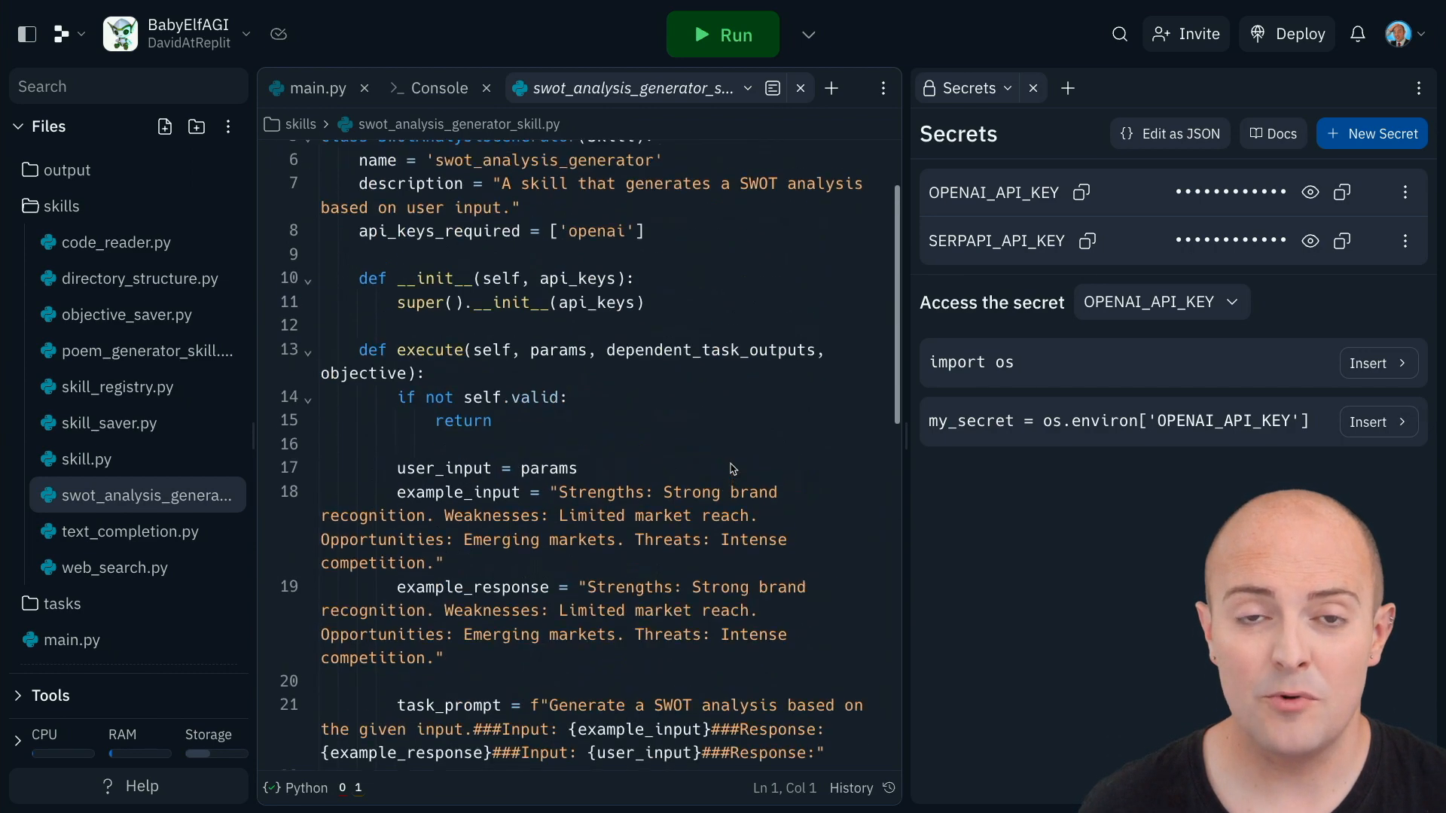
pyautogui.scroll(3, 732, 468)
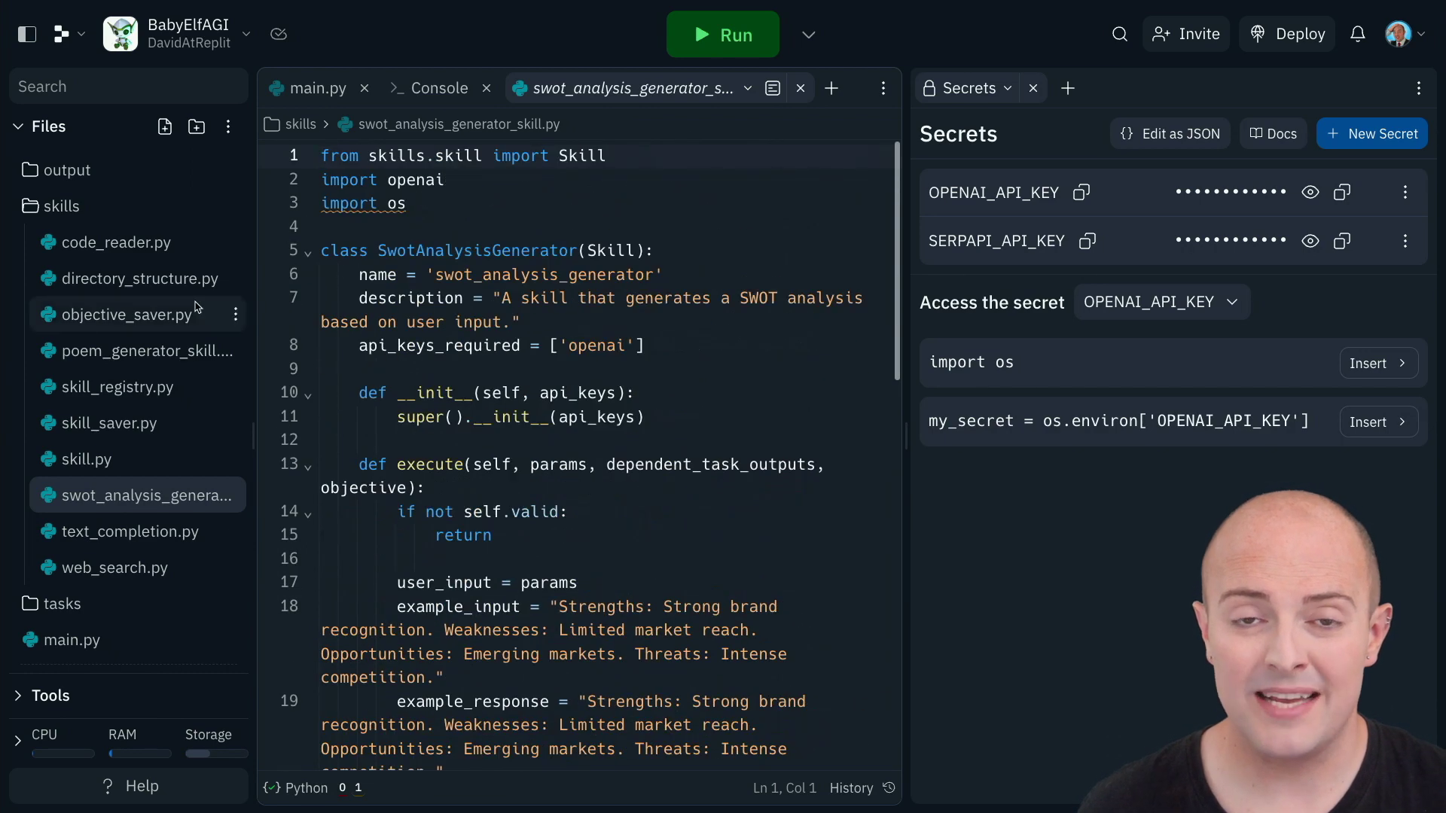
# - Load swot_analyzer_skill, set the objective to 'Generate a swot analysis of replit.com' and run it
pyautogui.click(79, 641)
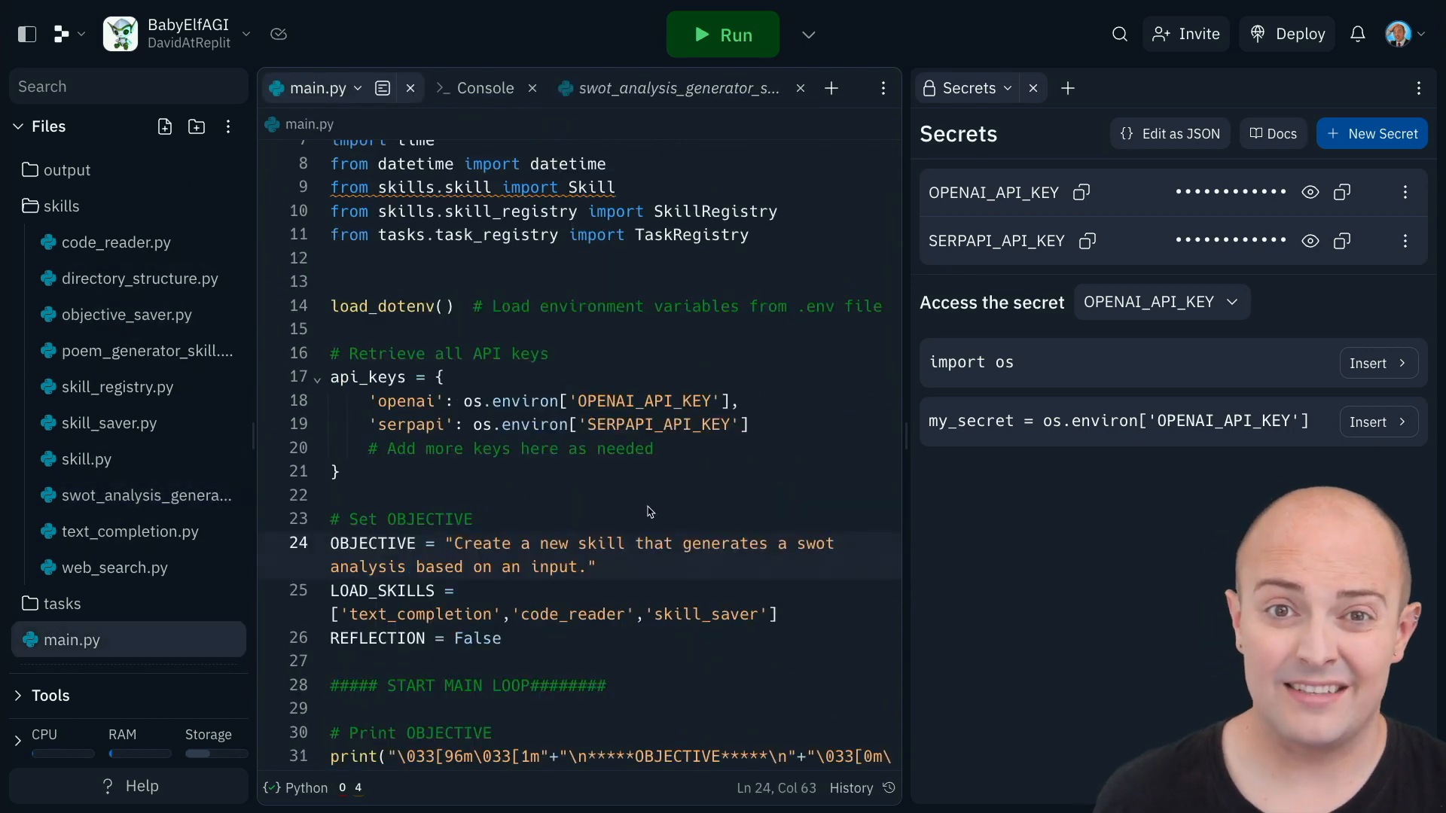
pyautogui.scroll(-1, 649, 512)
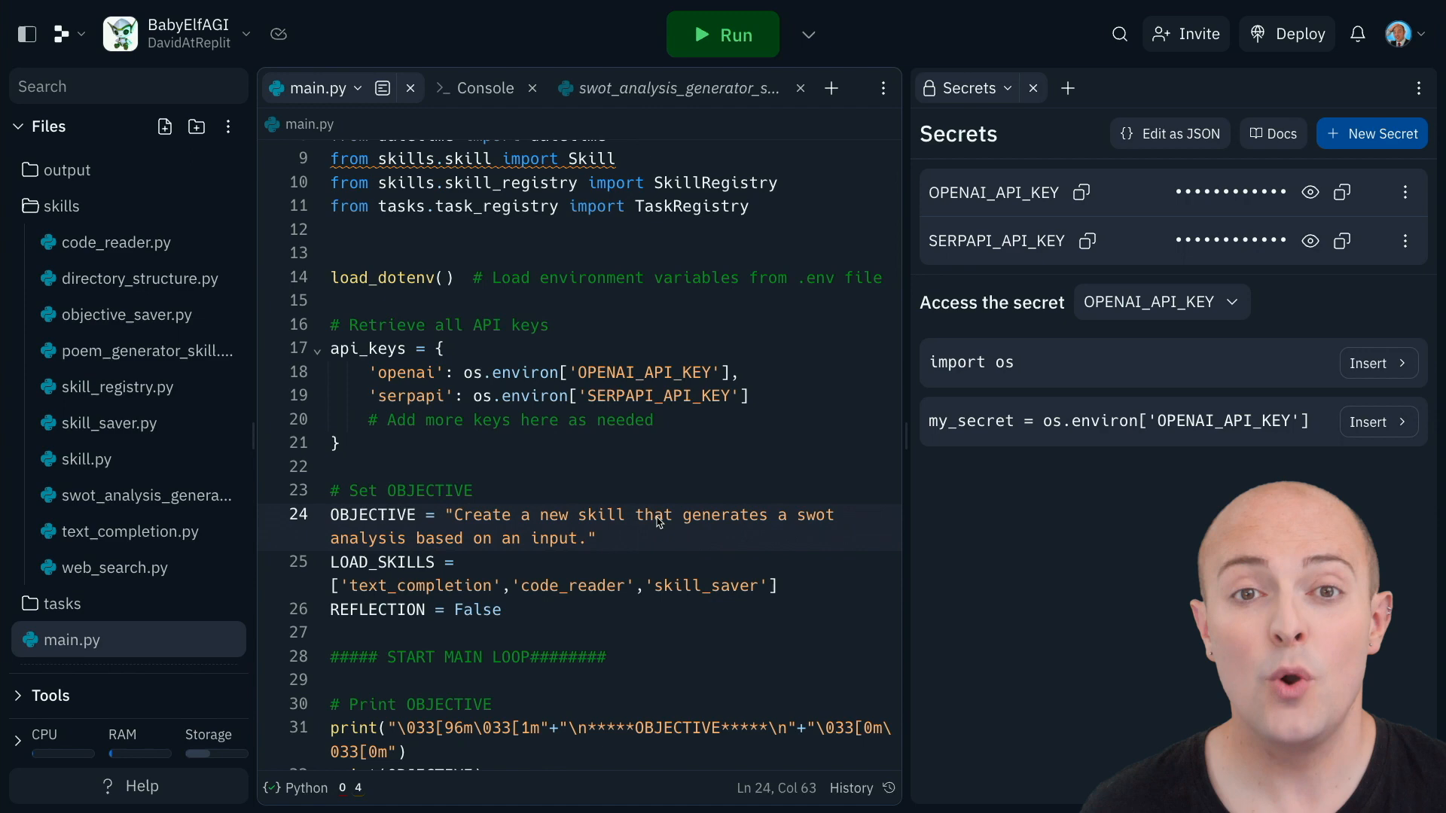
pyautogui.scroll(-1, 675, 549)
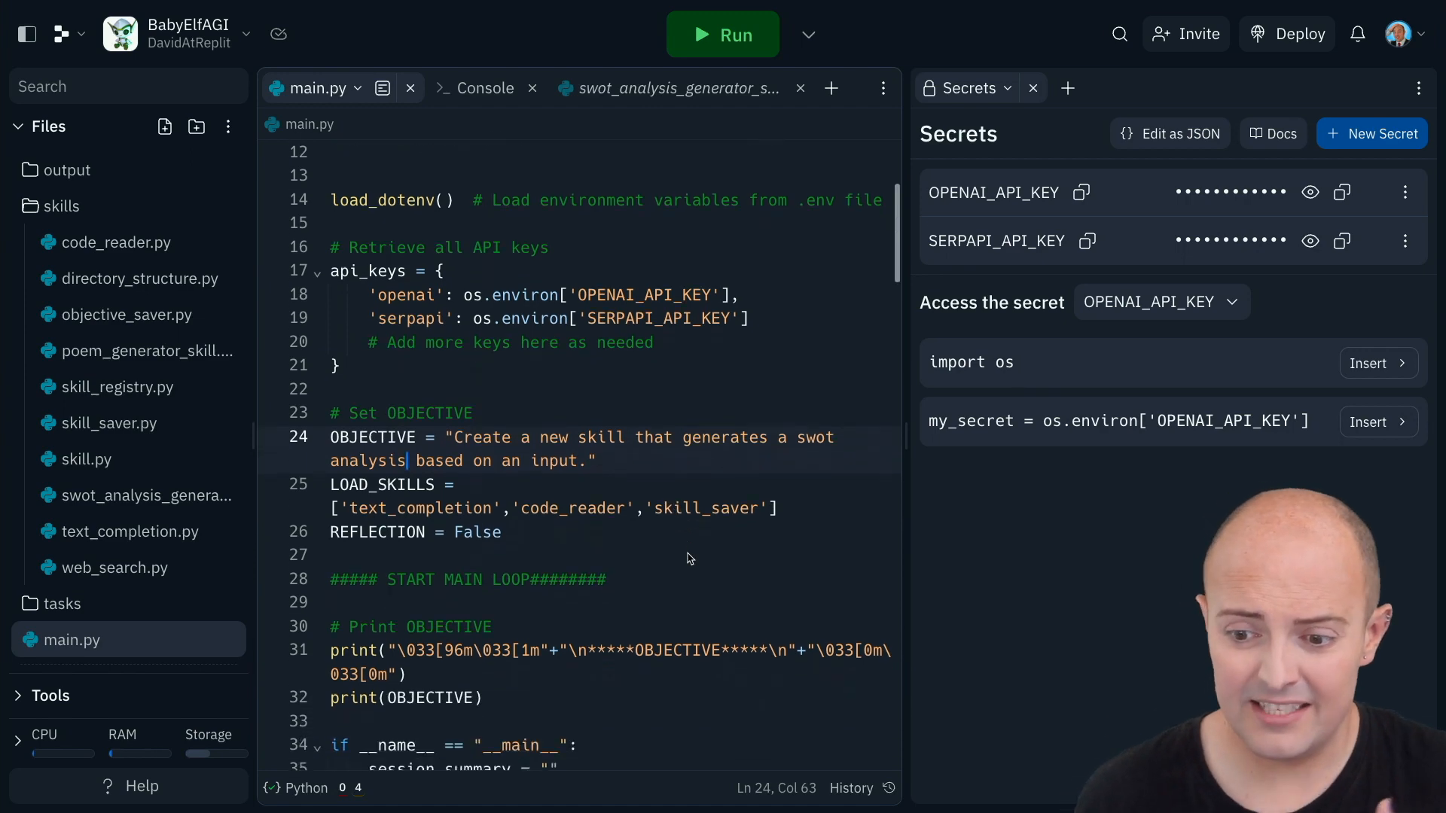
pyautogui.scroll(3, 688, 557)
pyautogui.scroll(-1, 688, 558)
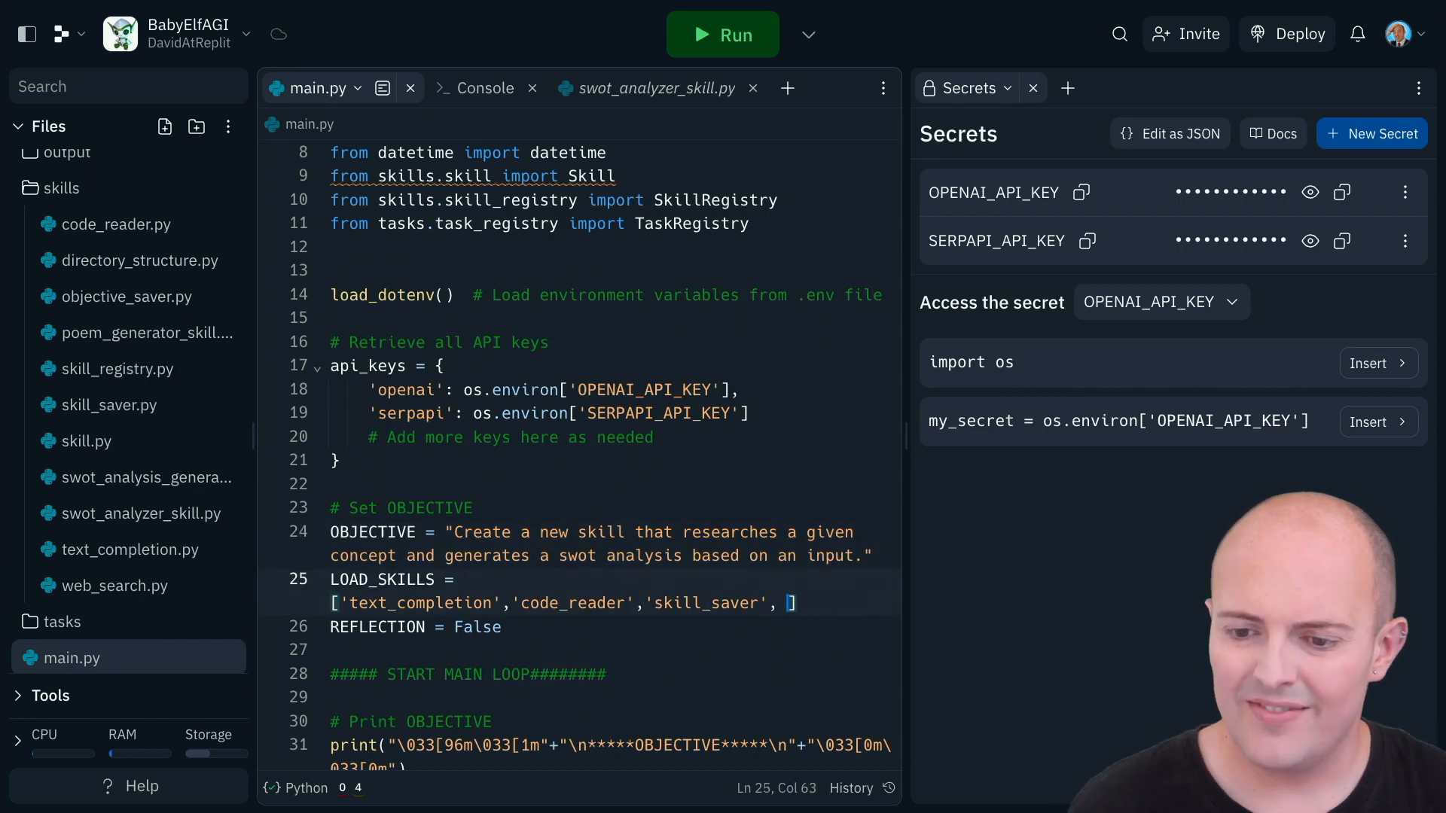
pyautogui.write(", 'swot")
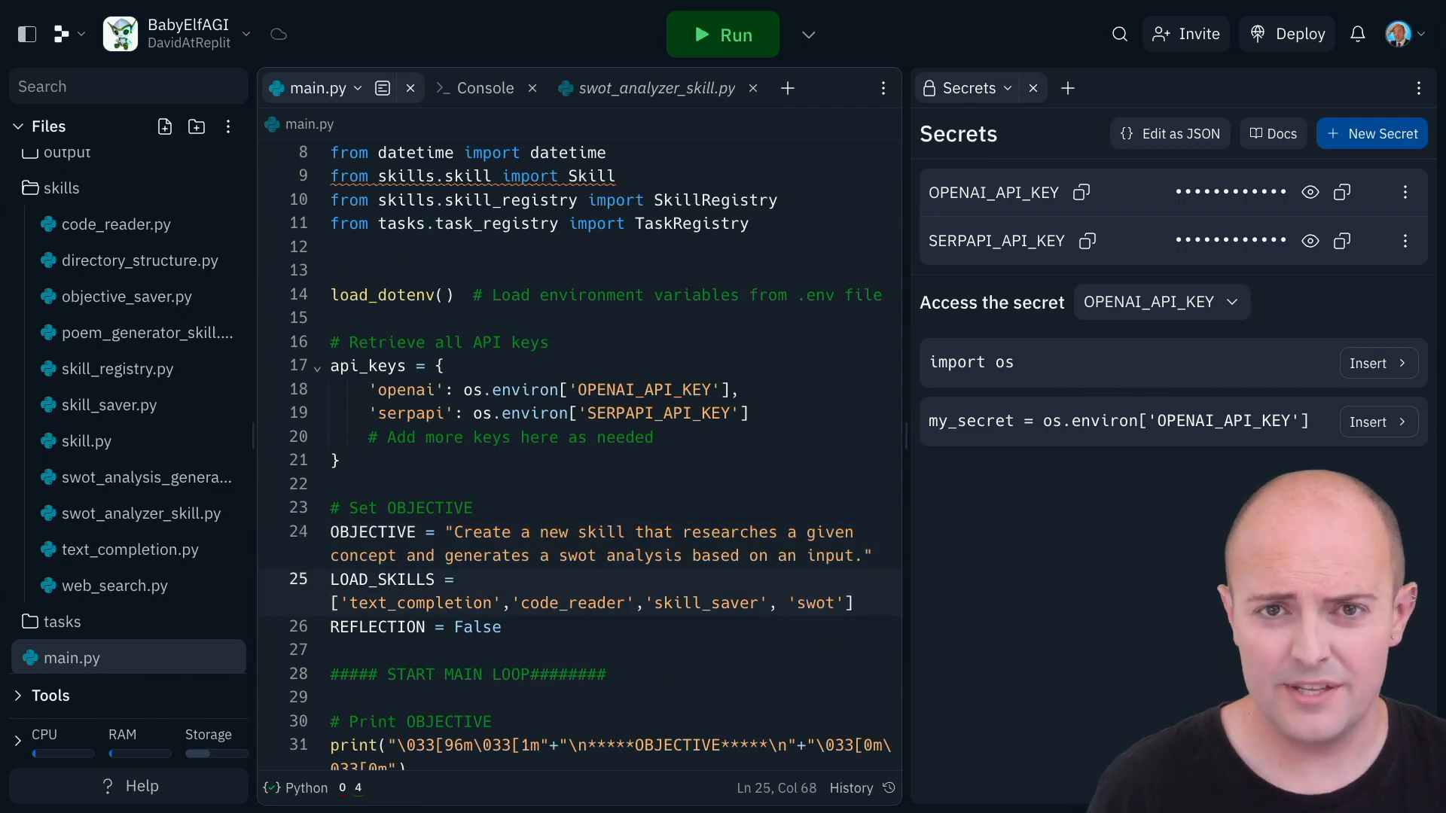
pyautogui.write('_analyzer_skill')
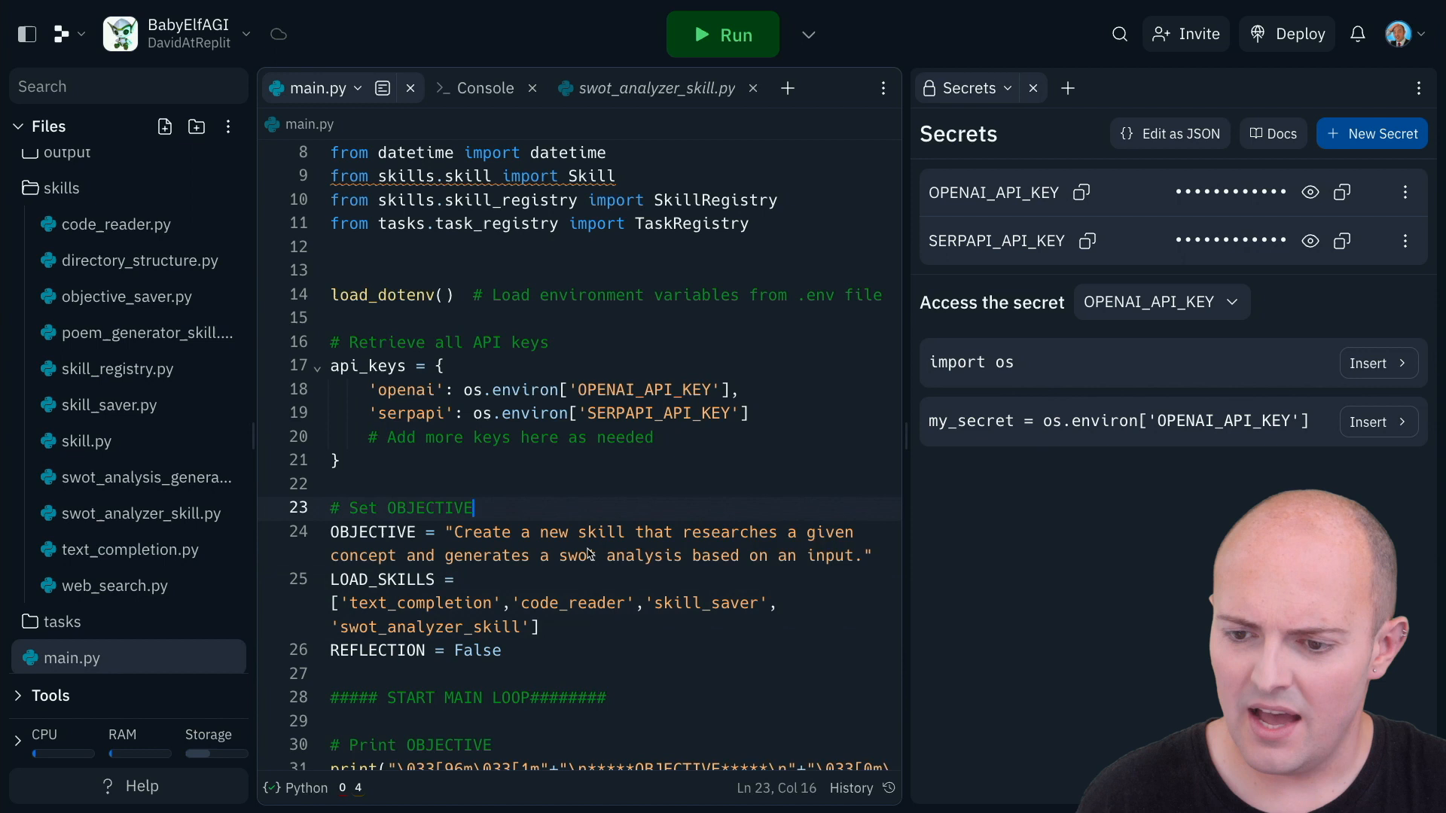
pyautogui.moveTo(455, 533); pyautogui.dragTo(810, 560)
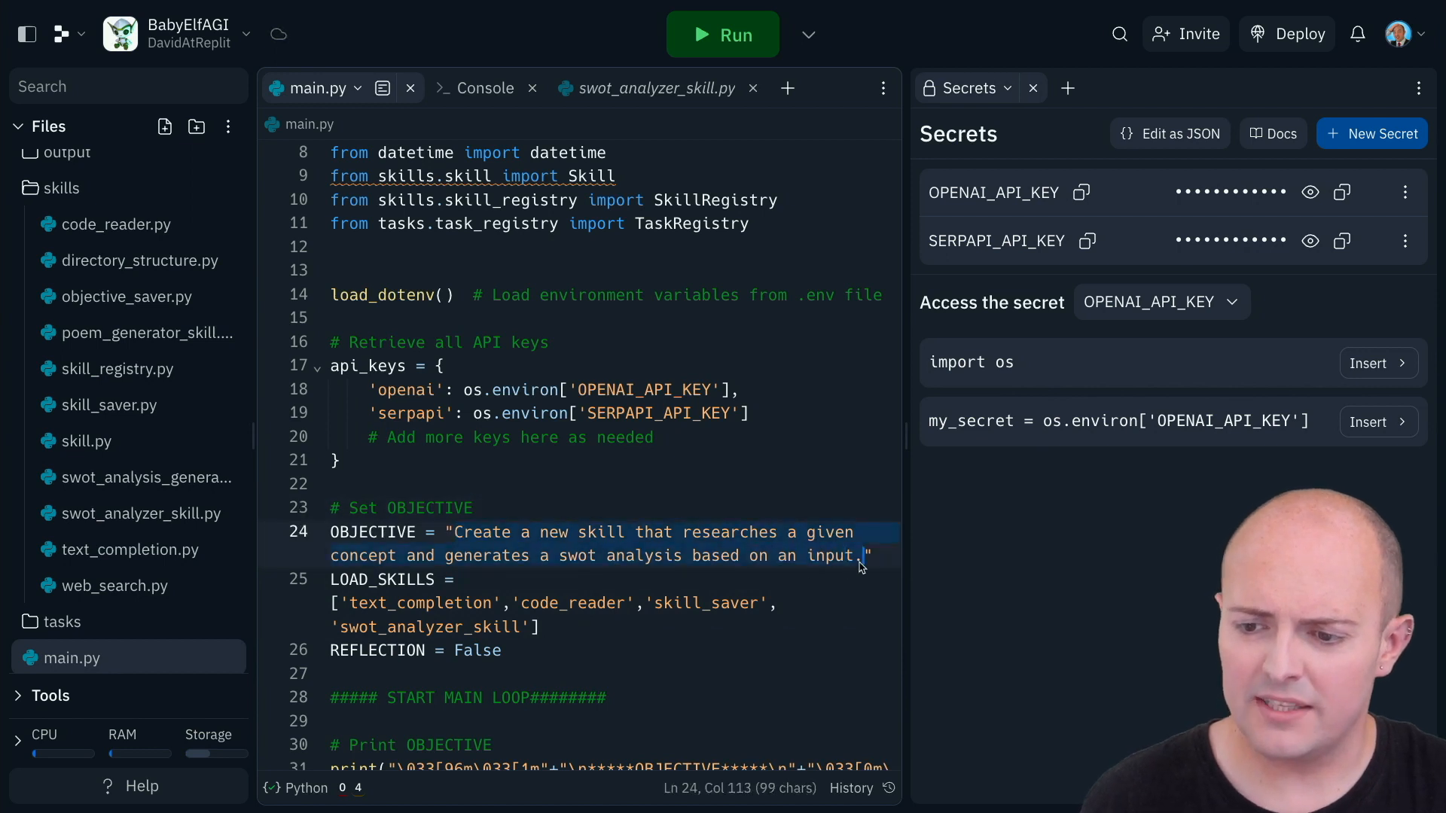
pyautogui.write('OBJECTIVE = "Generate a swot analysis of replit.com')
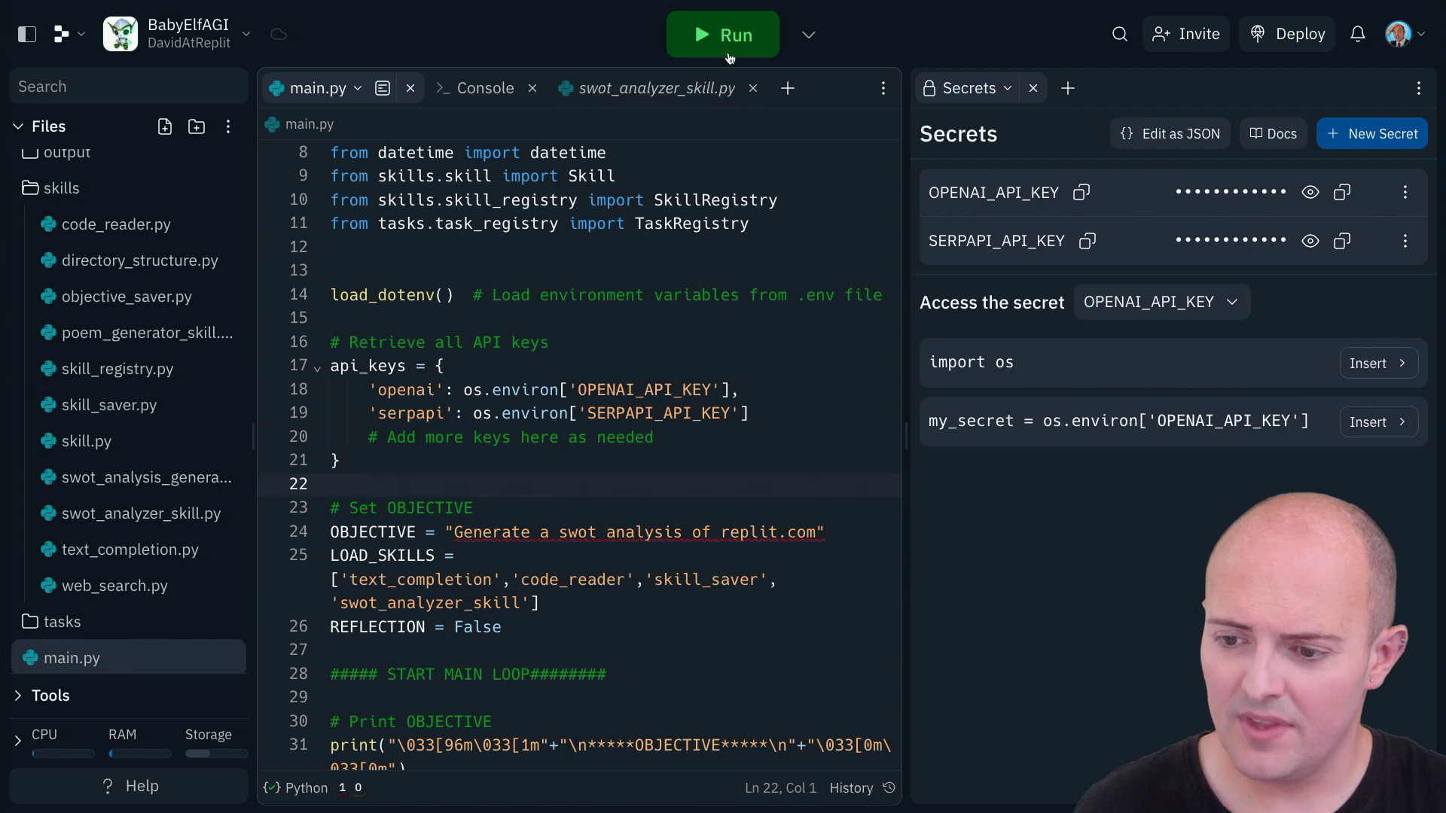
pyautogui.click(723, 34)
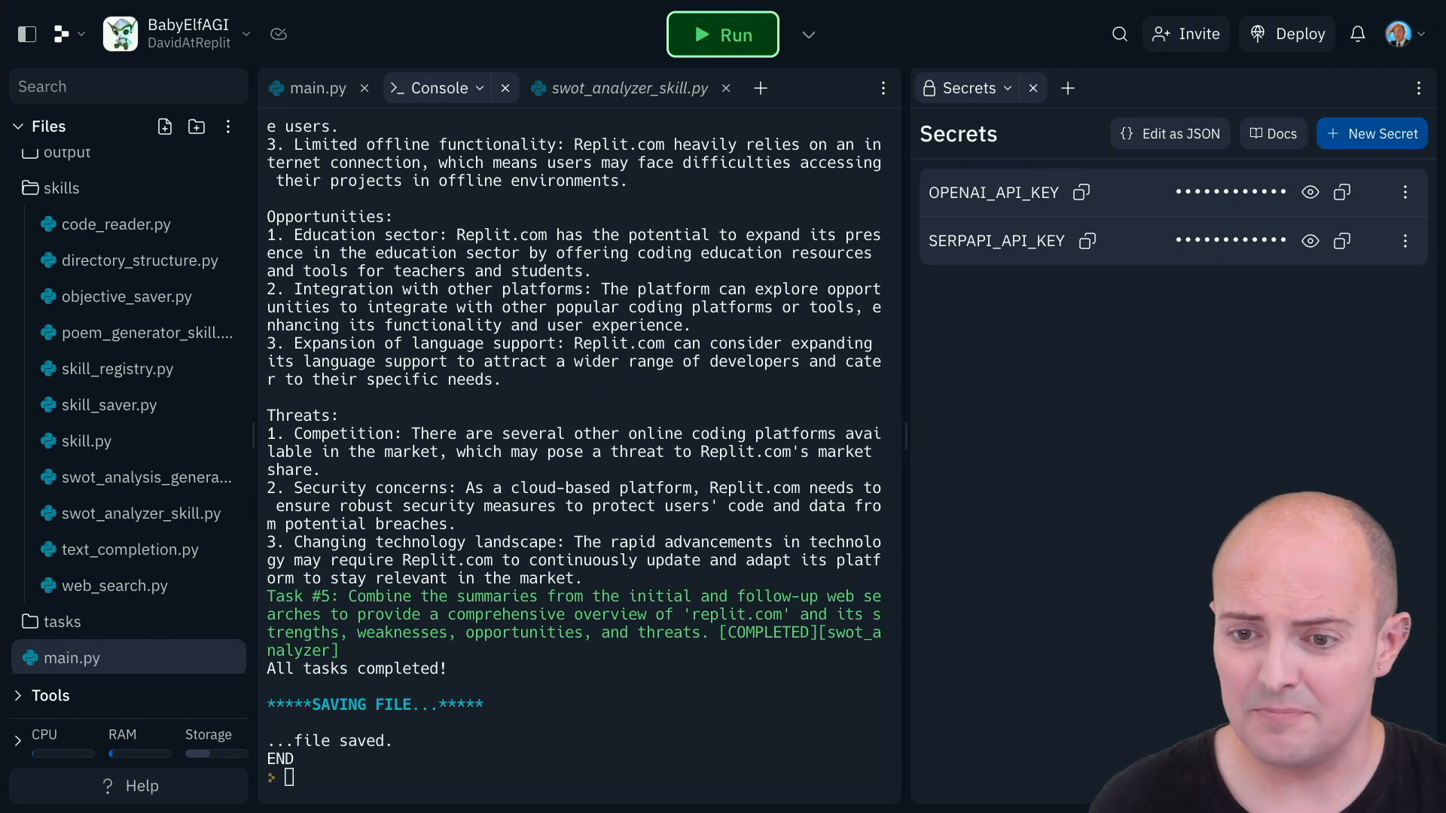
# - Read the newest saved replit.com SWOT report from the output folder
pyautogui.click(67, 153)
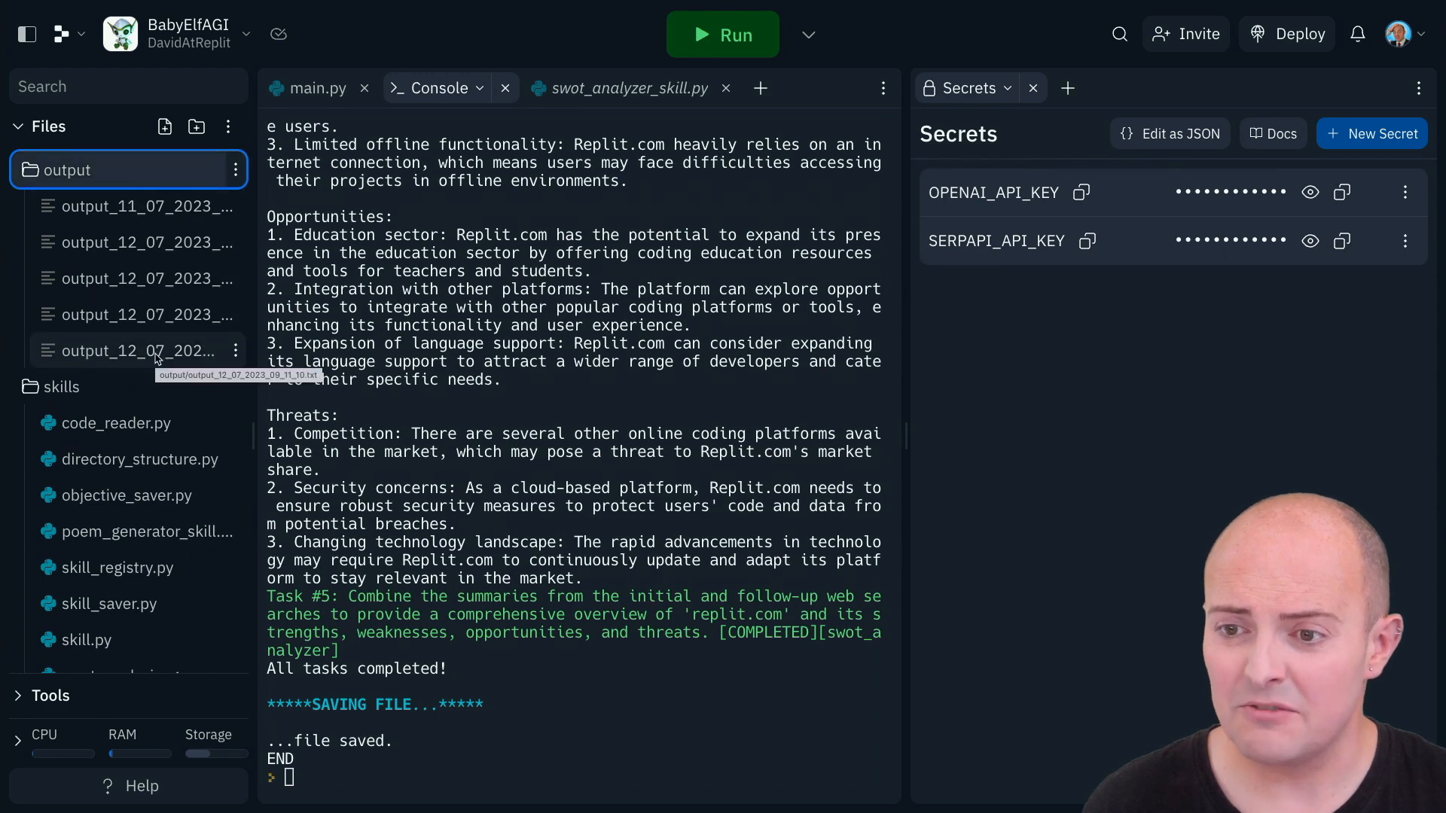
pyautogui.click(138, 350)
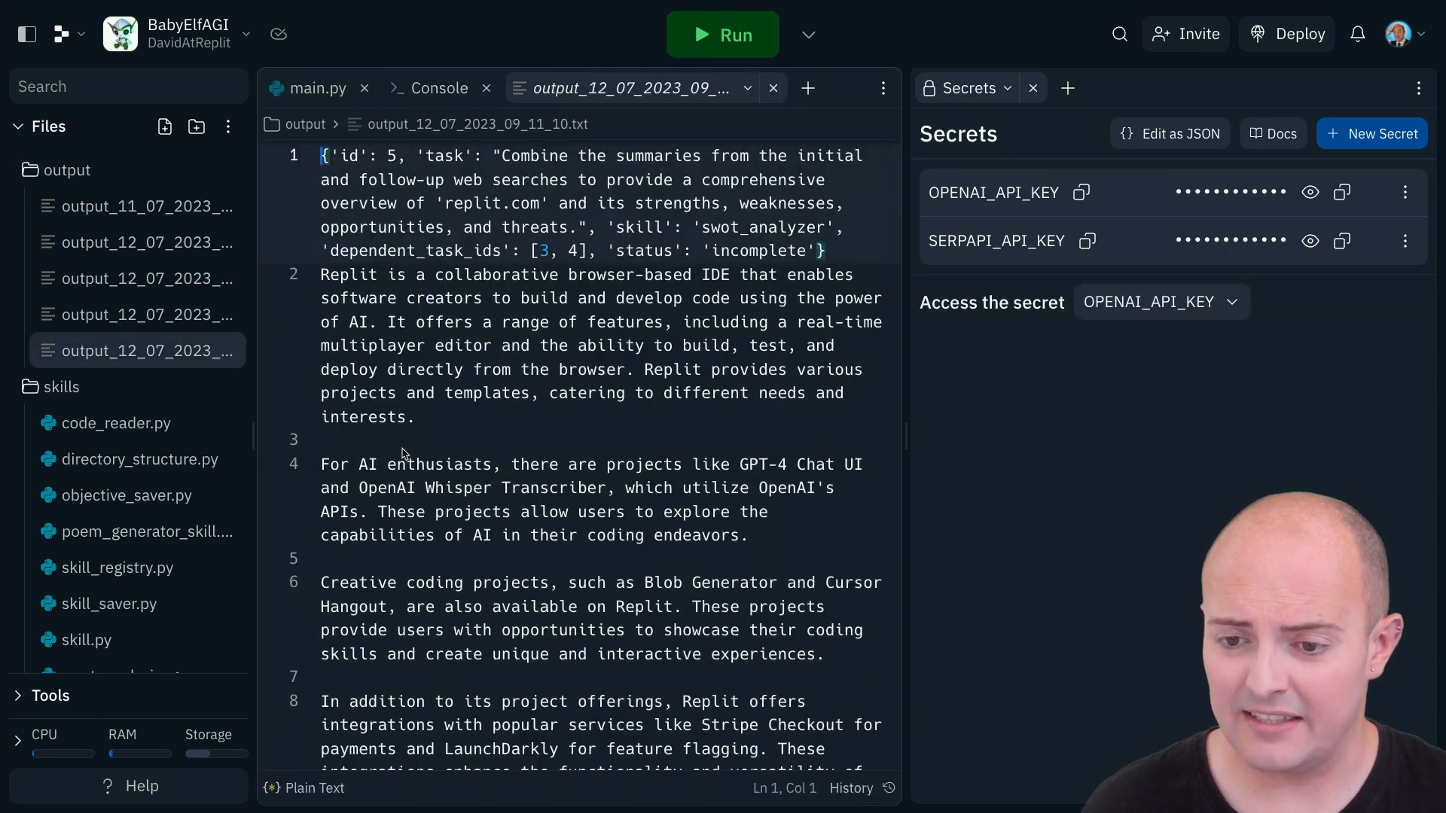
pyautogui.scroll(-10, 508, 452)
pyautogui.scroll(-4, 405, 469)
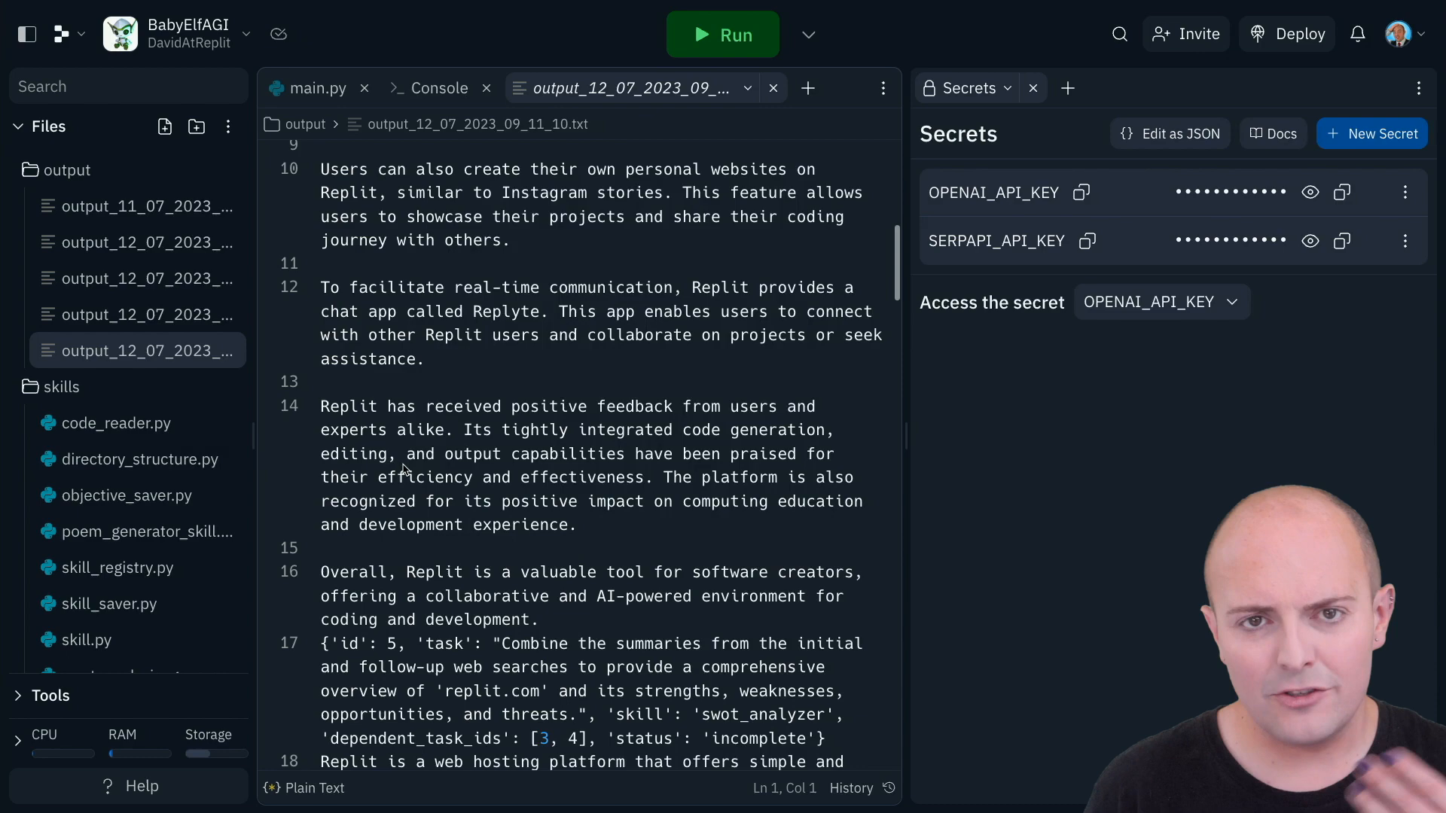
pyautogui.scroll(-3, 405, 467)
pyautogui.scroll(-3, 404, 468)
pyautogui.scroll(-3, 405, 468)
pyautogui.scroll(-5, 404, 468)
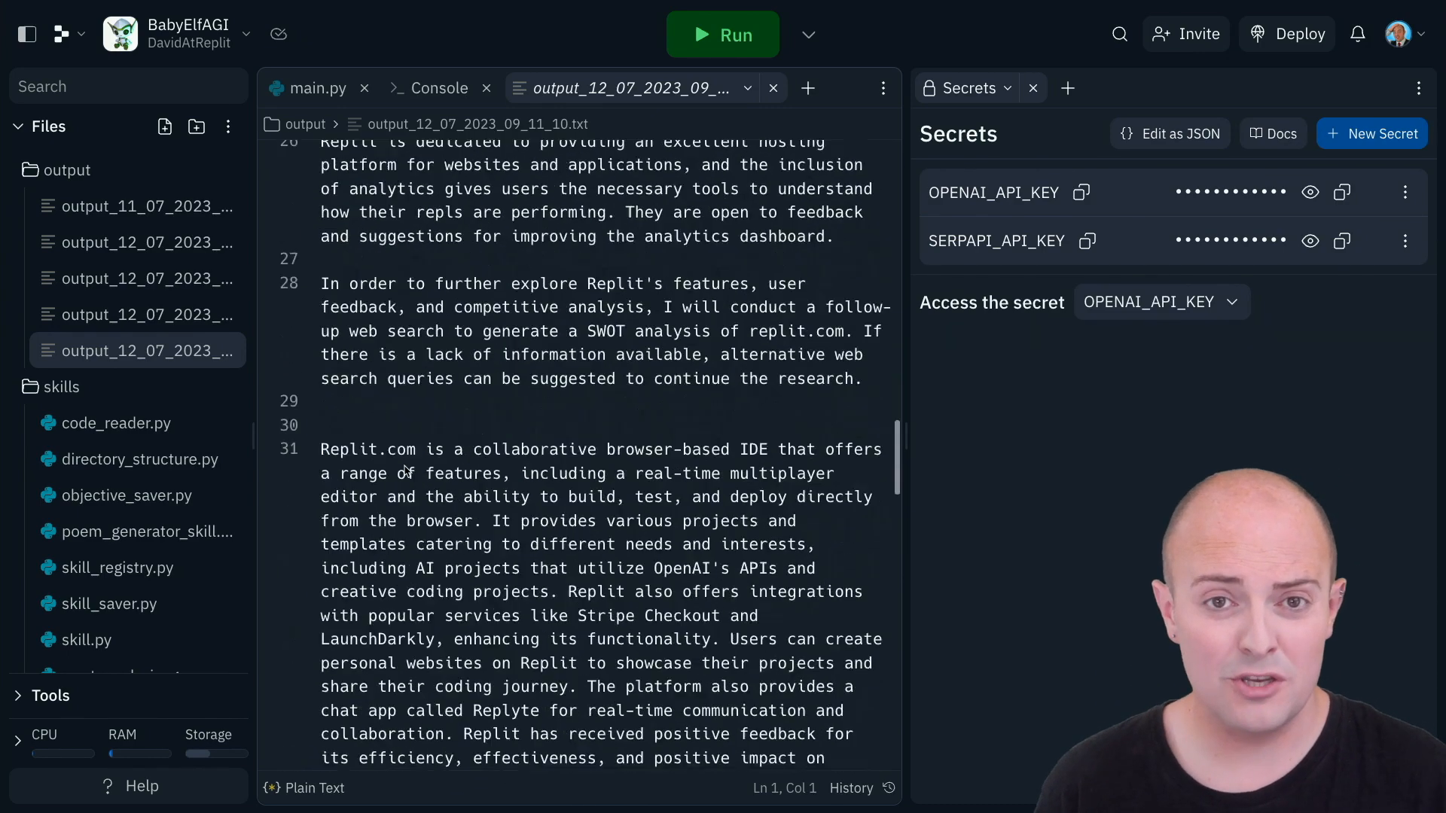
pyautogui.scroll(-5, 405, 468)
pyautogui.scroll(-4, 405, 468)
pyautogui.scroll(2, 404, 467)
pyautogui.scroll(-2, 405, 469)
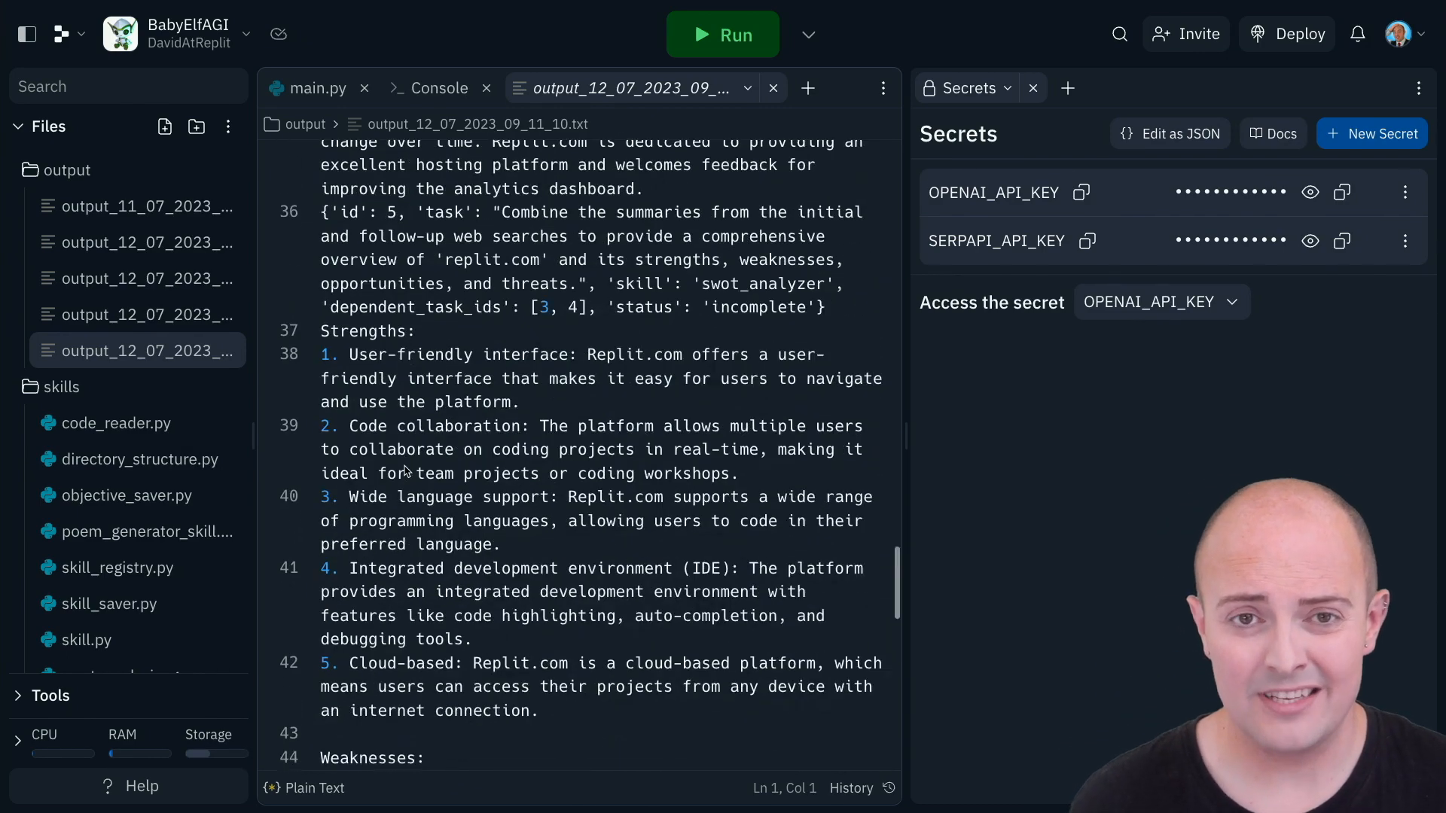
pyautogui.scroll(-4, 404, 468)
pyautogui.scroll(-3, 404, 468)
pyautogui.scroll(-3, 607, 481)
pyautogui.scroll(-3, 607, 479)
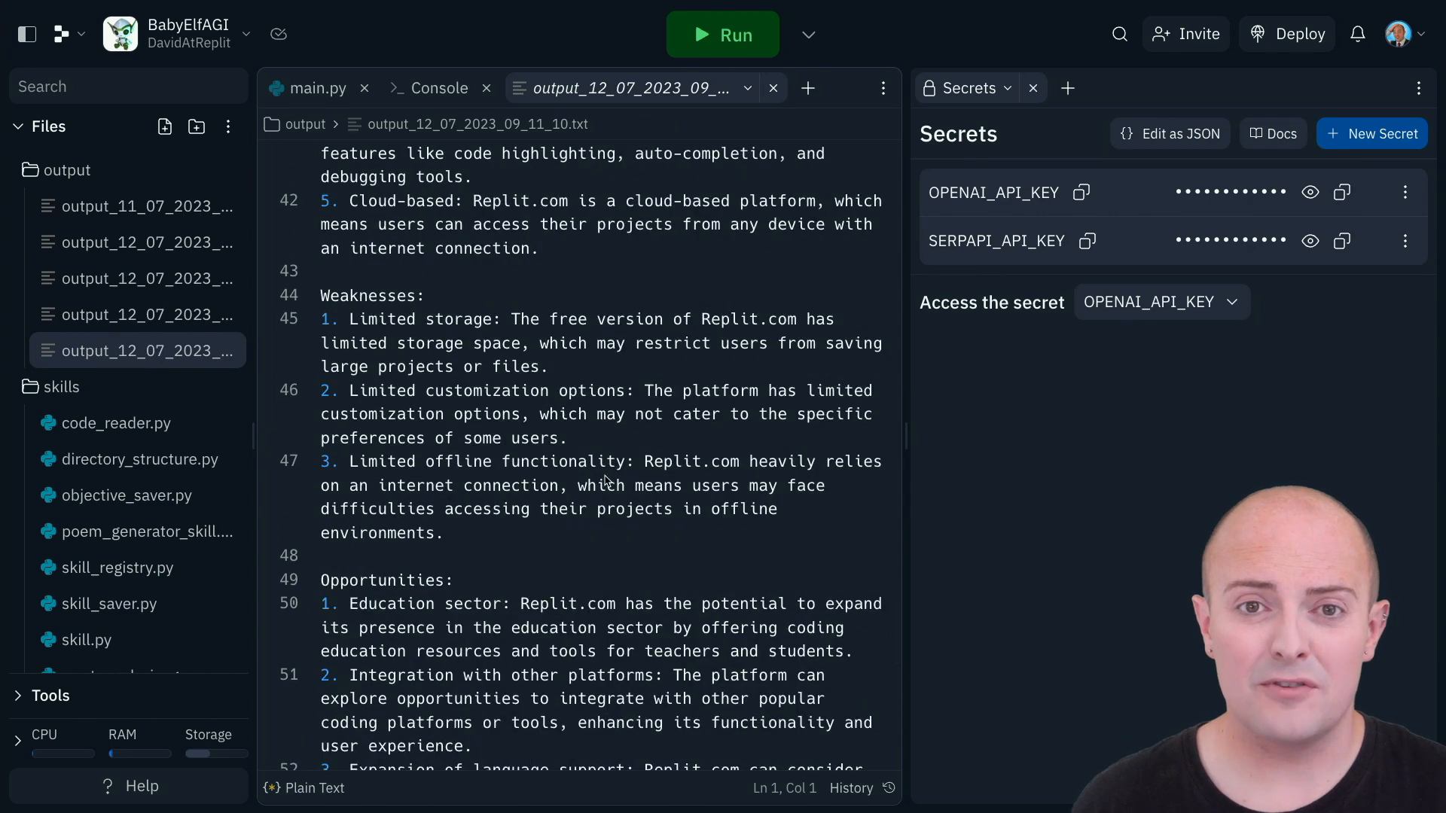
pyautogui.scroll(-3, 607, 481)
pyautogui.scroll(-2, 607, 480)
pyautogui.scroll(-2, 607, 481)
pyautogui.scroll(-3, 607, 481)
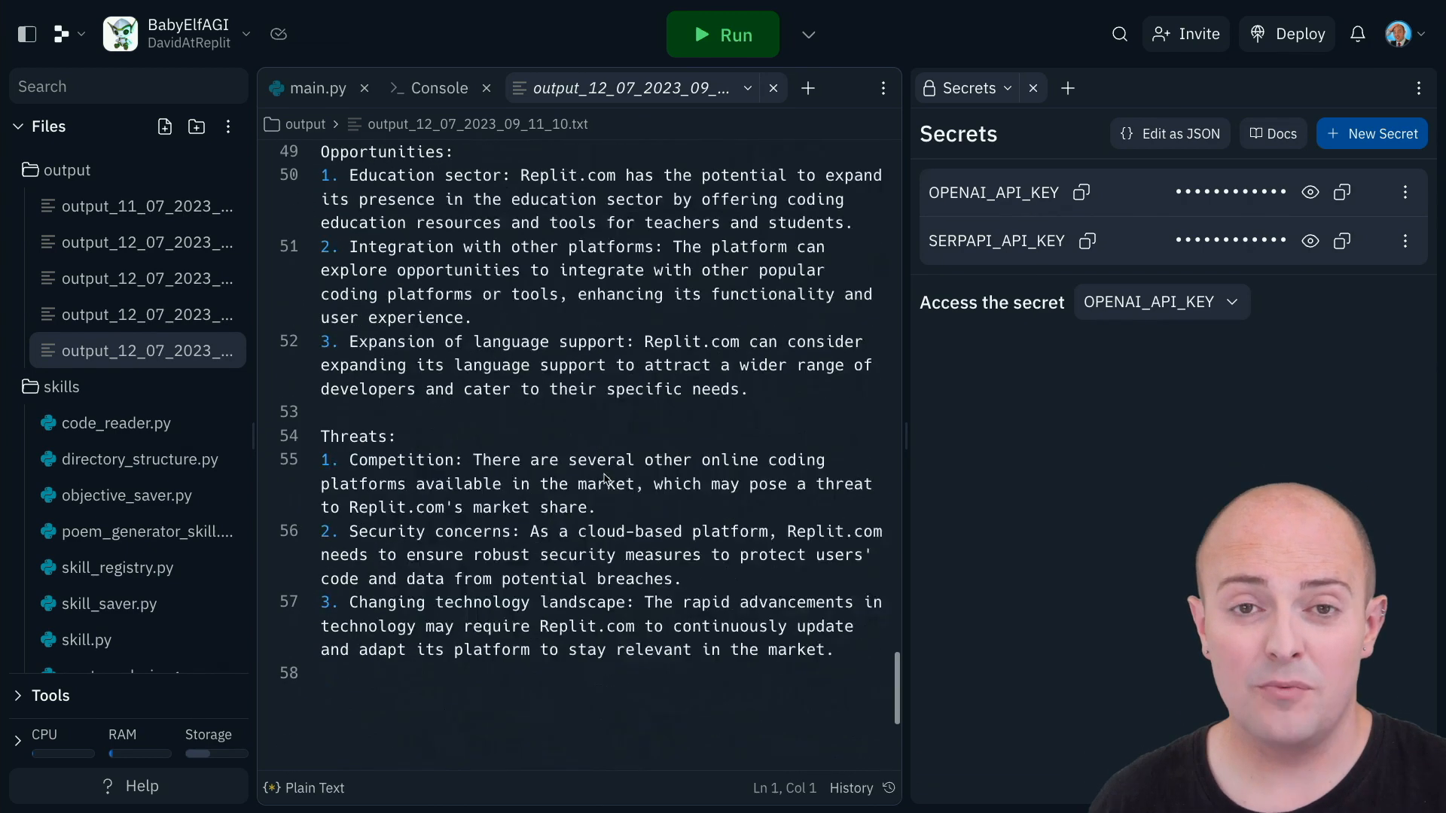
pyautogui.scroll(-2, 607, 481)
pyautogui.scroll(-1, 607, 479)
pyautogui.scroll(-1, 607, 480)
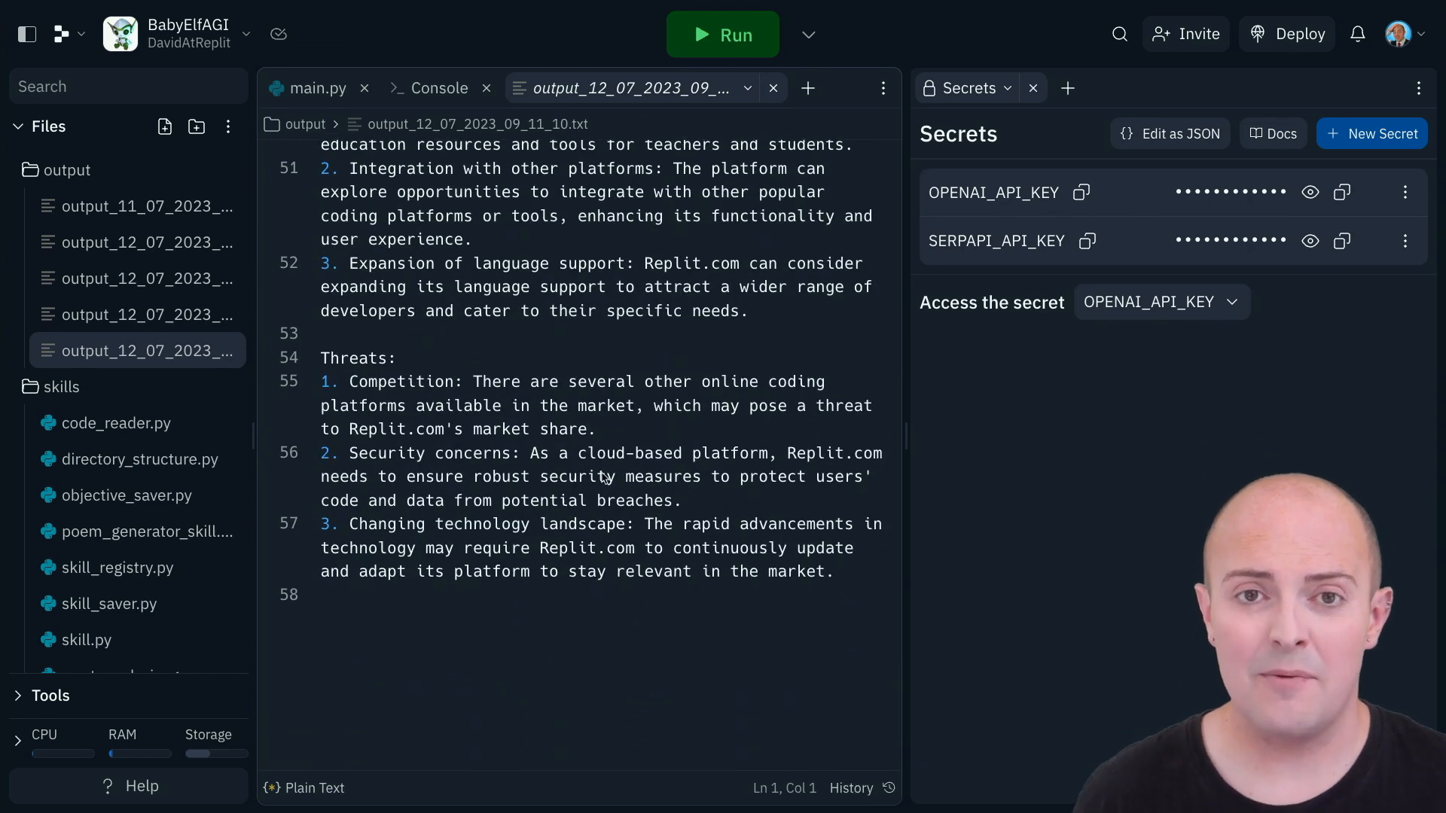
pyautogui.scroll(5, 607, 481)
pyautogui.scroll(6, 607, 481)
pyautogui.scroll(2, 606, 480)
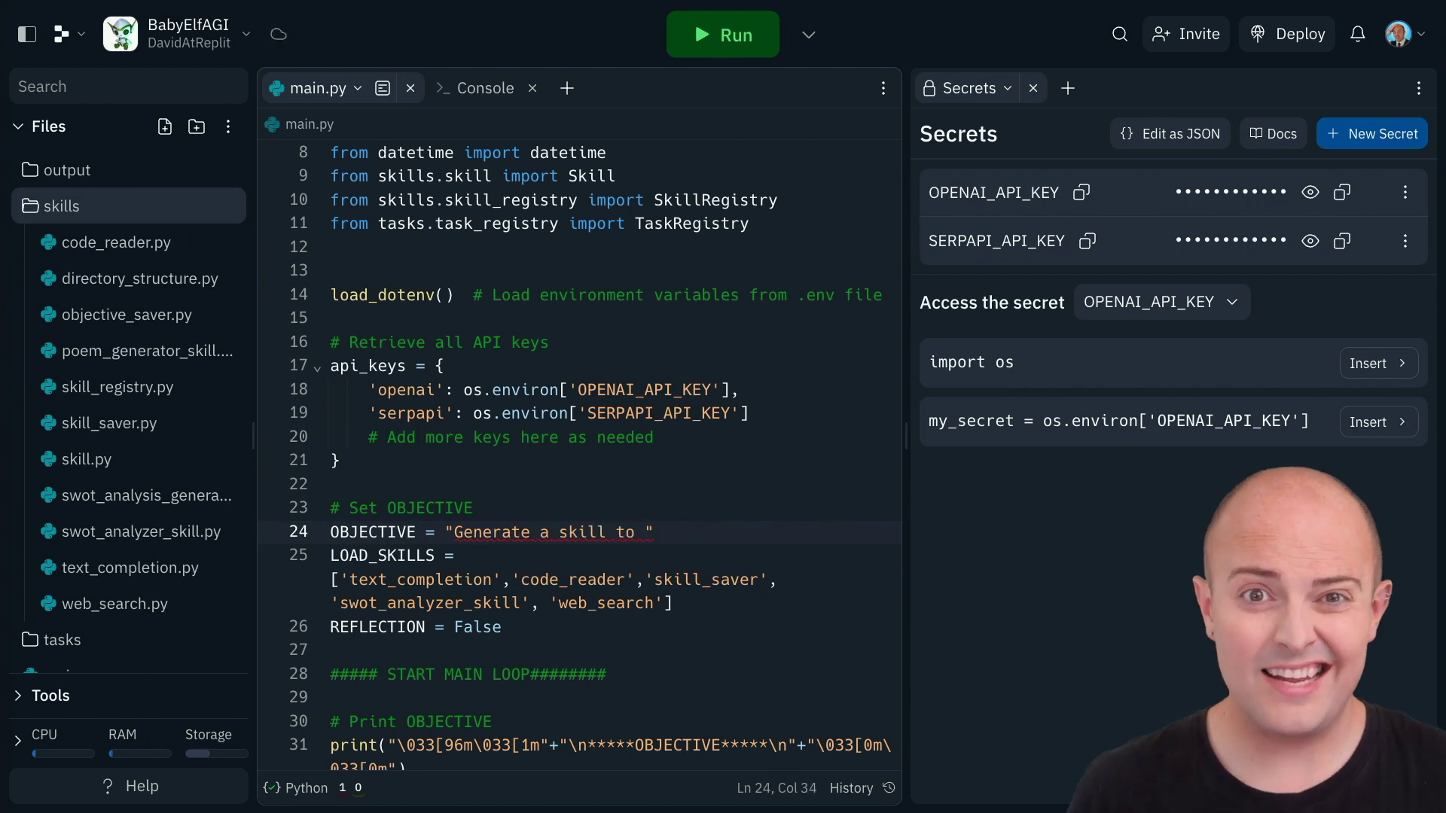
pyautogui.write('create an html, css and jss s')
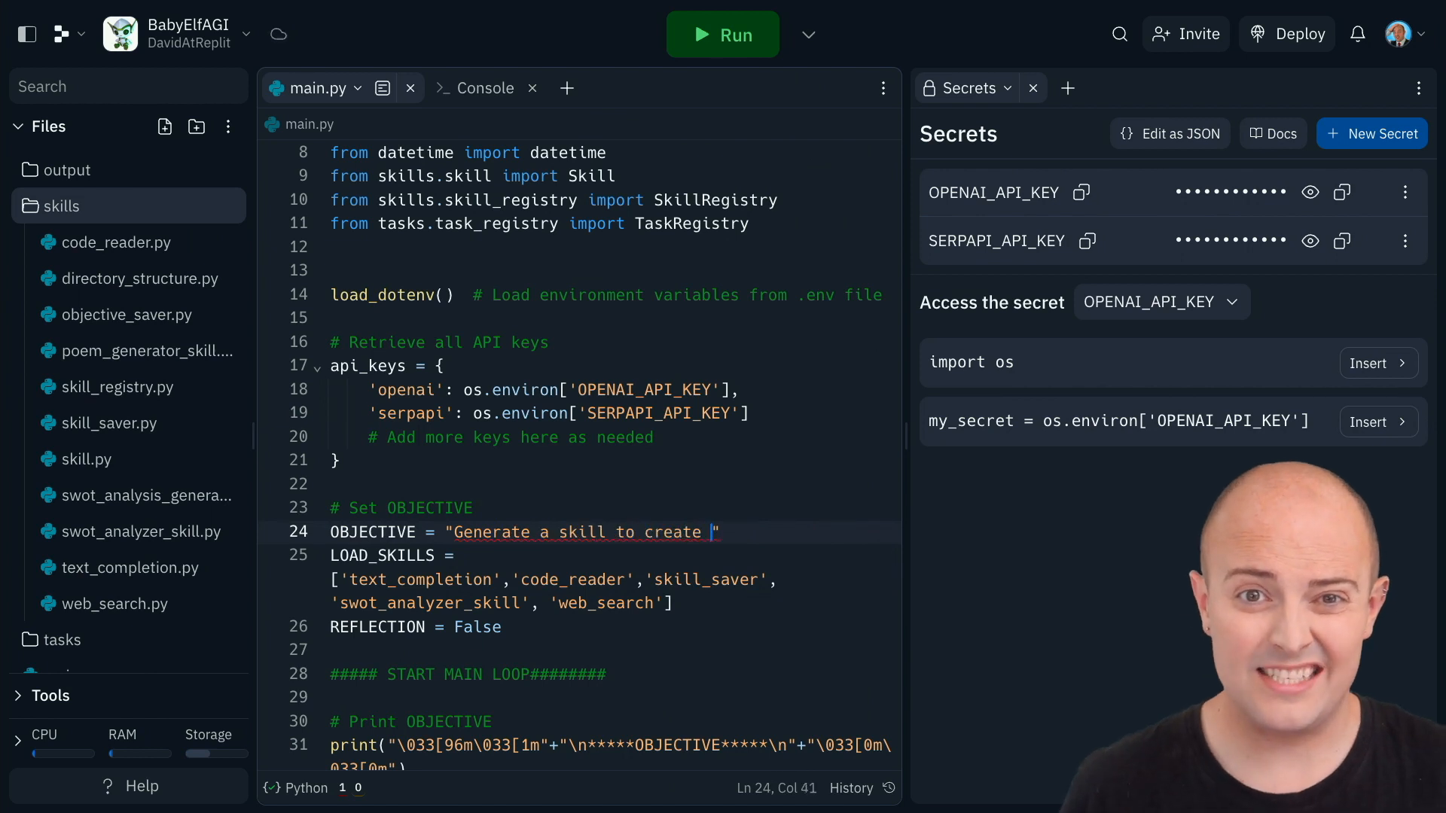
pyautogui.write('tatic website')
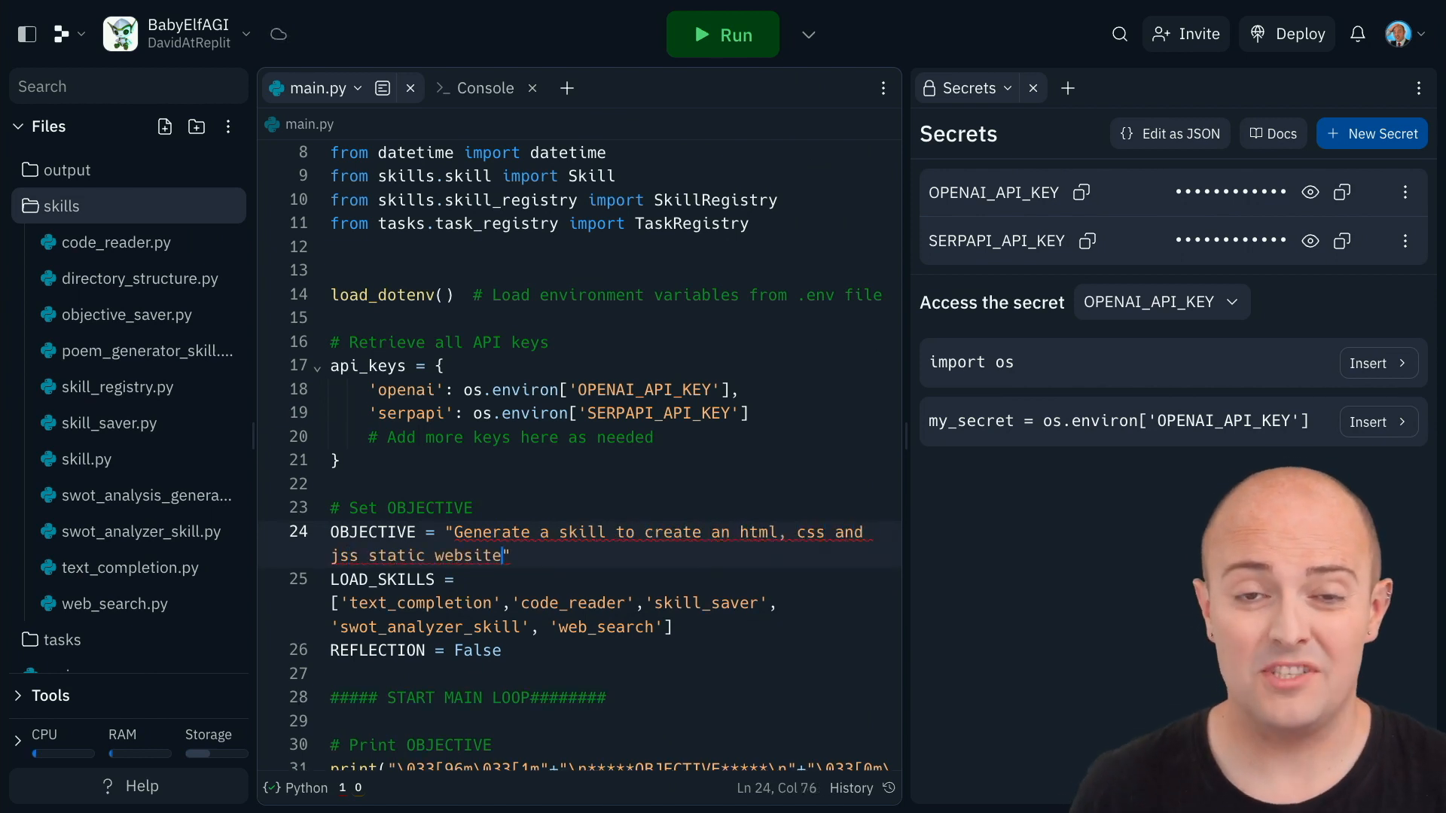
# - Finish the static HTML/CSS/JS website objective and run it, producing generate_js_file.py
pyautogui.press('BackSpace')
pyautogui.press('BackSpace')
pyautogui.write('all relev')
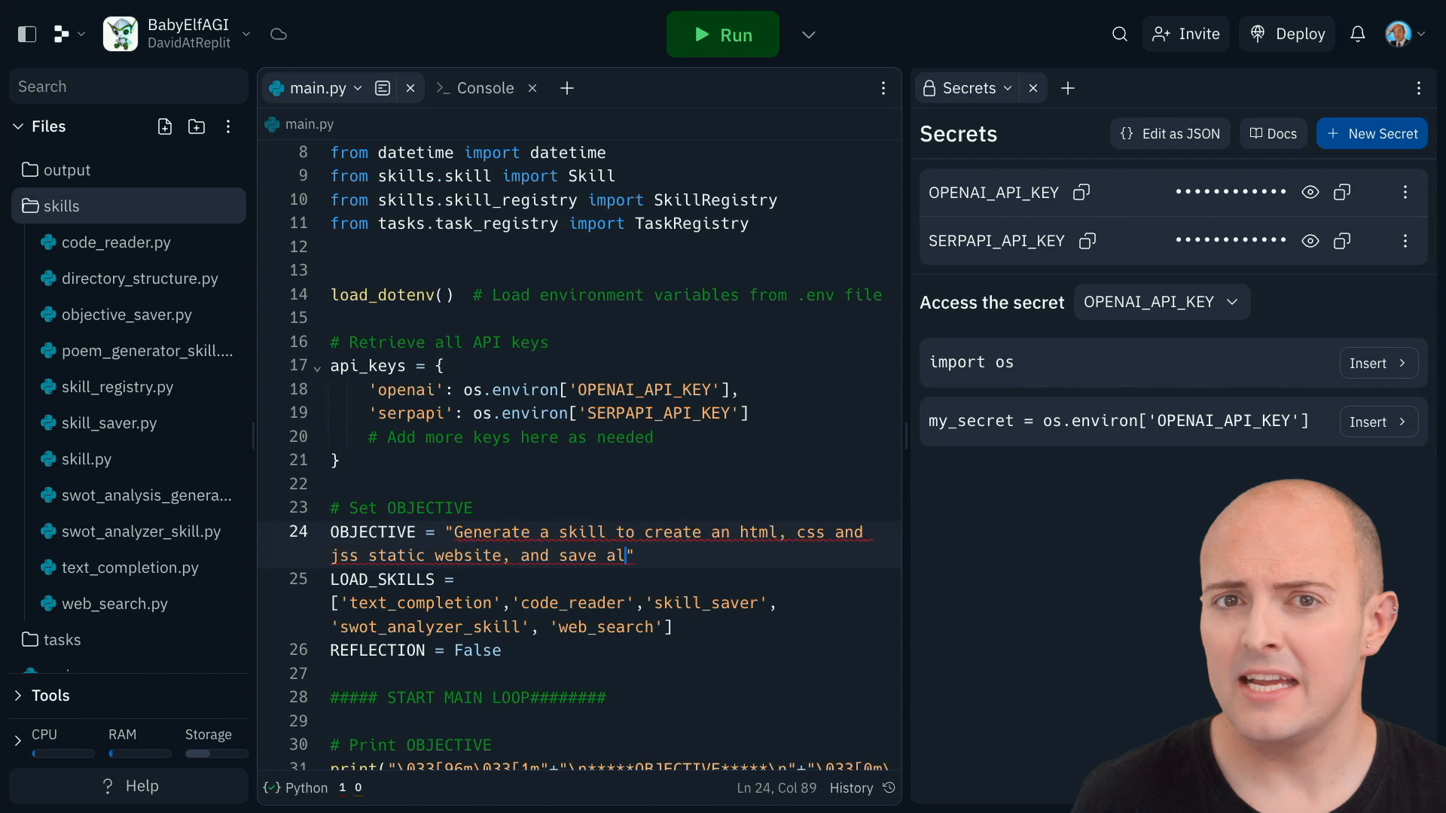
pyautogui.write('ant files to the ')
pyautogui.write('local folder, based on a user input')
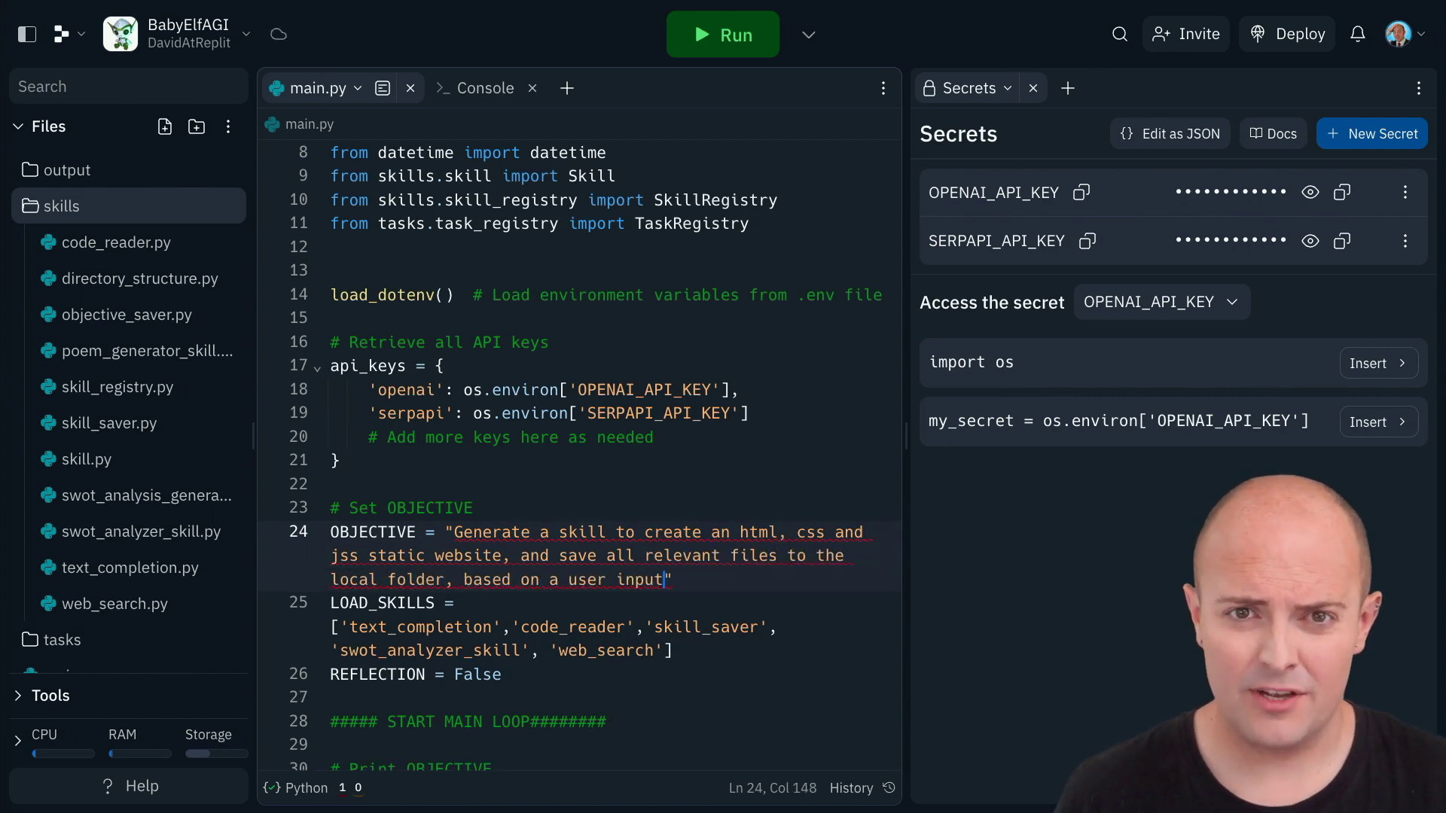
pyautogui.click(723, 35)
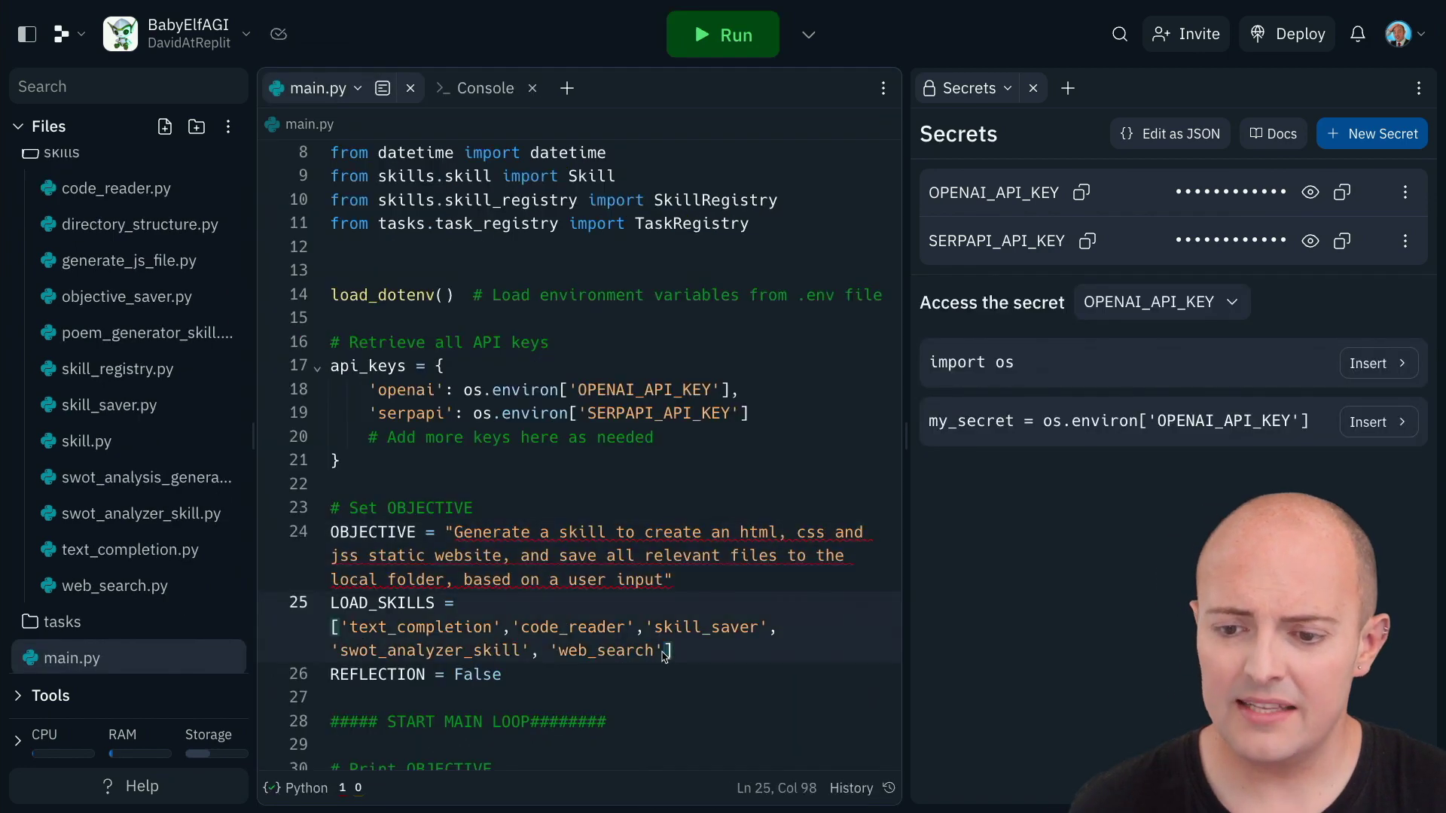
pyautogui.write("'generate_js_file']")
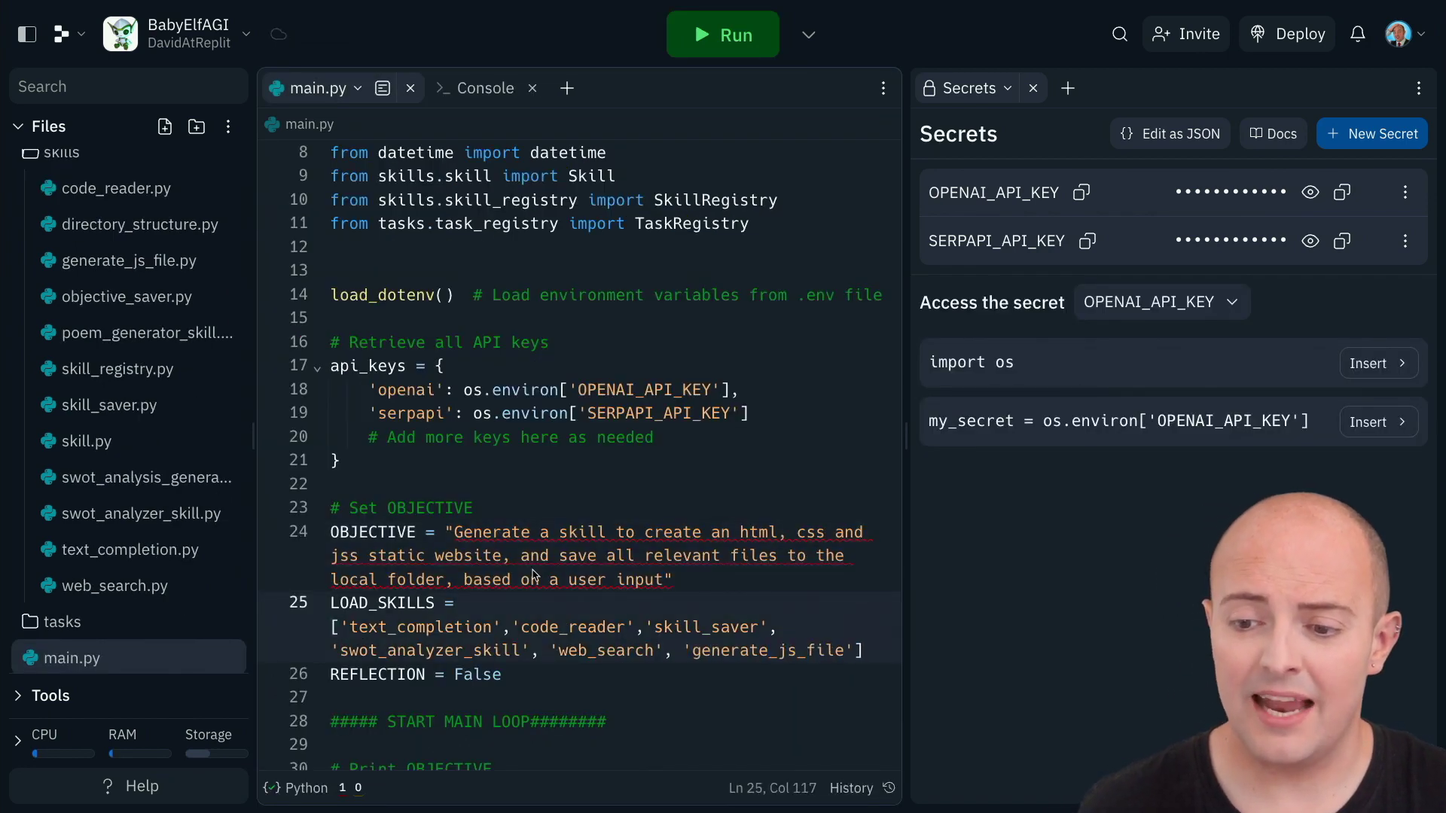
# - Replace the objective with the Robocop figurine landing-page brief and run all eight tasks
pyautogui.moveTo(455, 532); pyautogui.dragTo(671, 580)
pyautogui.write('Build')
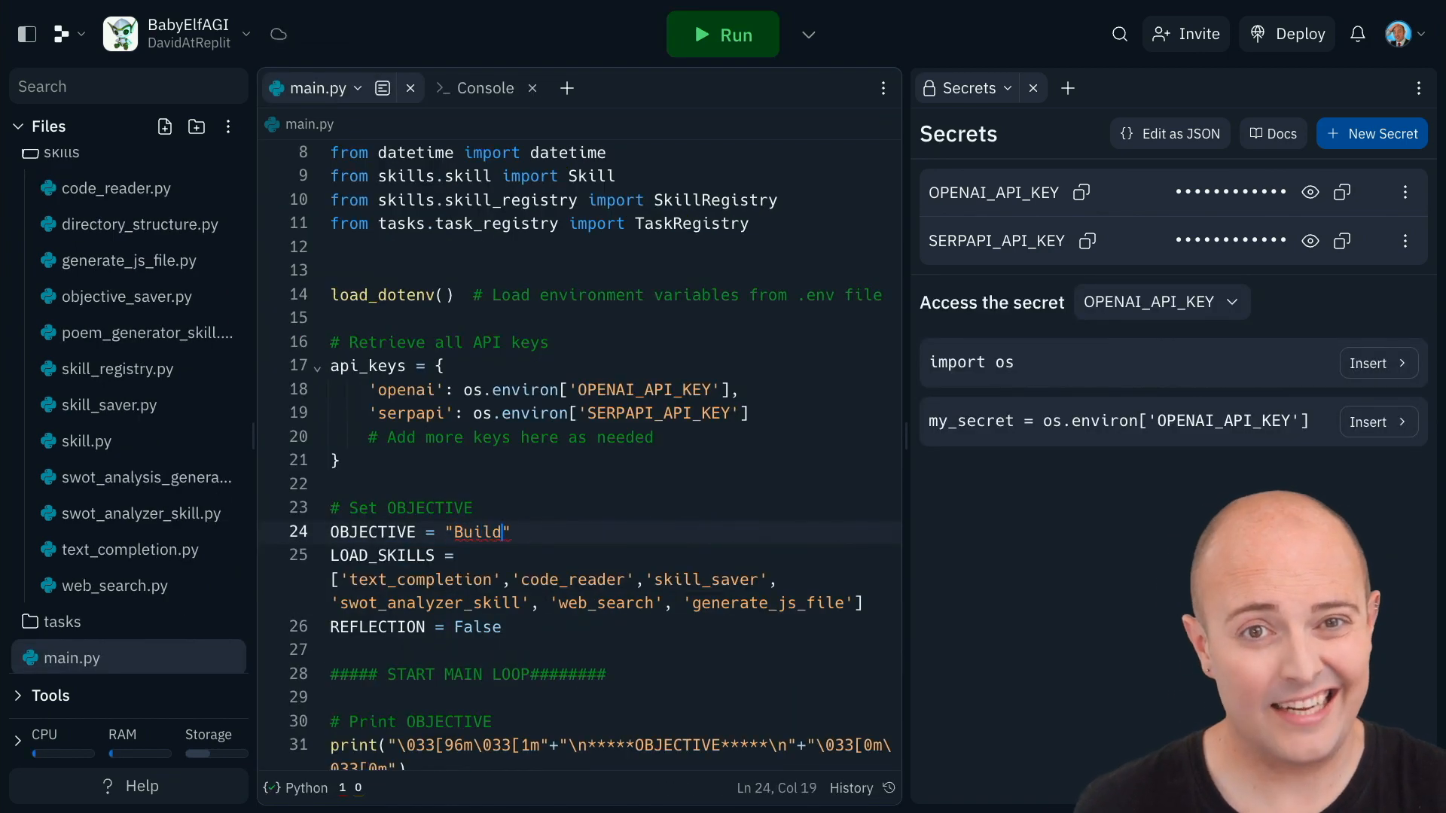
pyautogui.write(' a website landing page for a company that sells commerorative Robocop figurines')
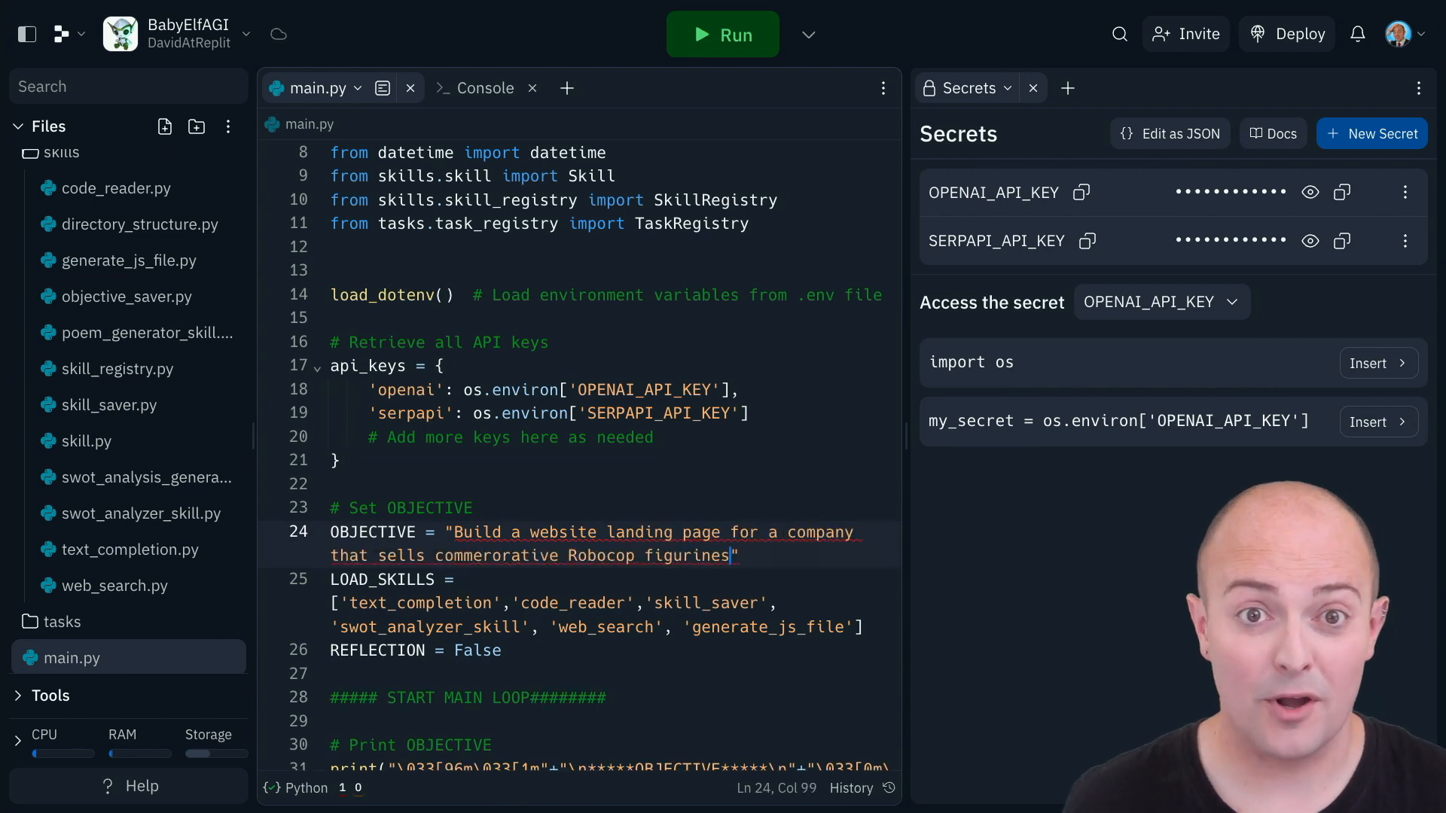
pyautogui.click(723, 34)
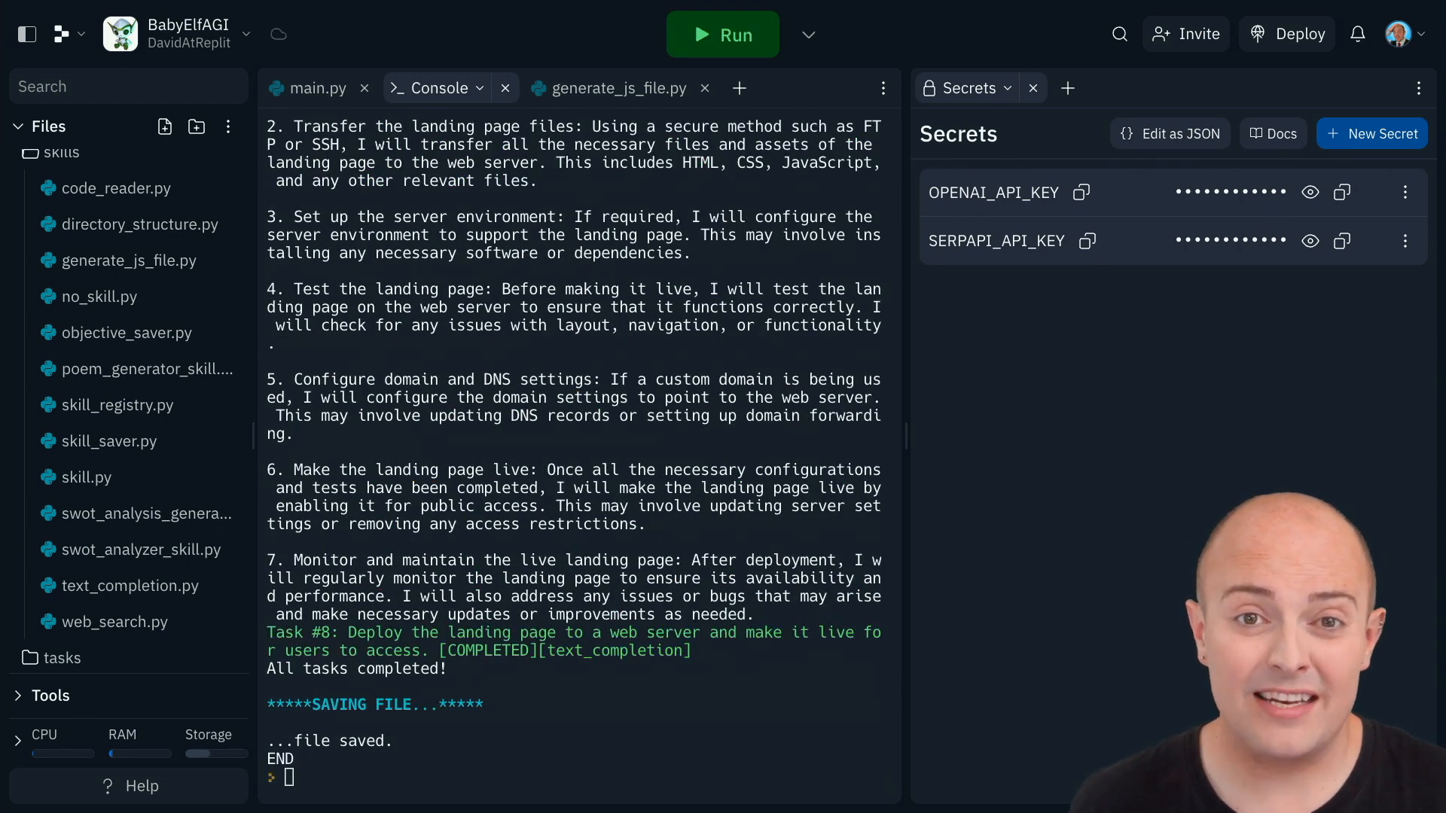
pyautogui.scroll(5, 135, 384)
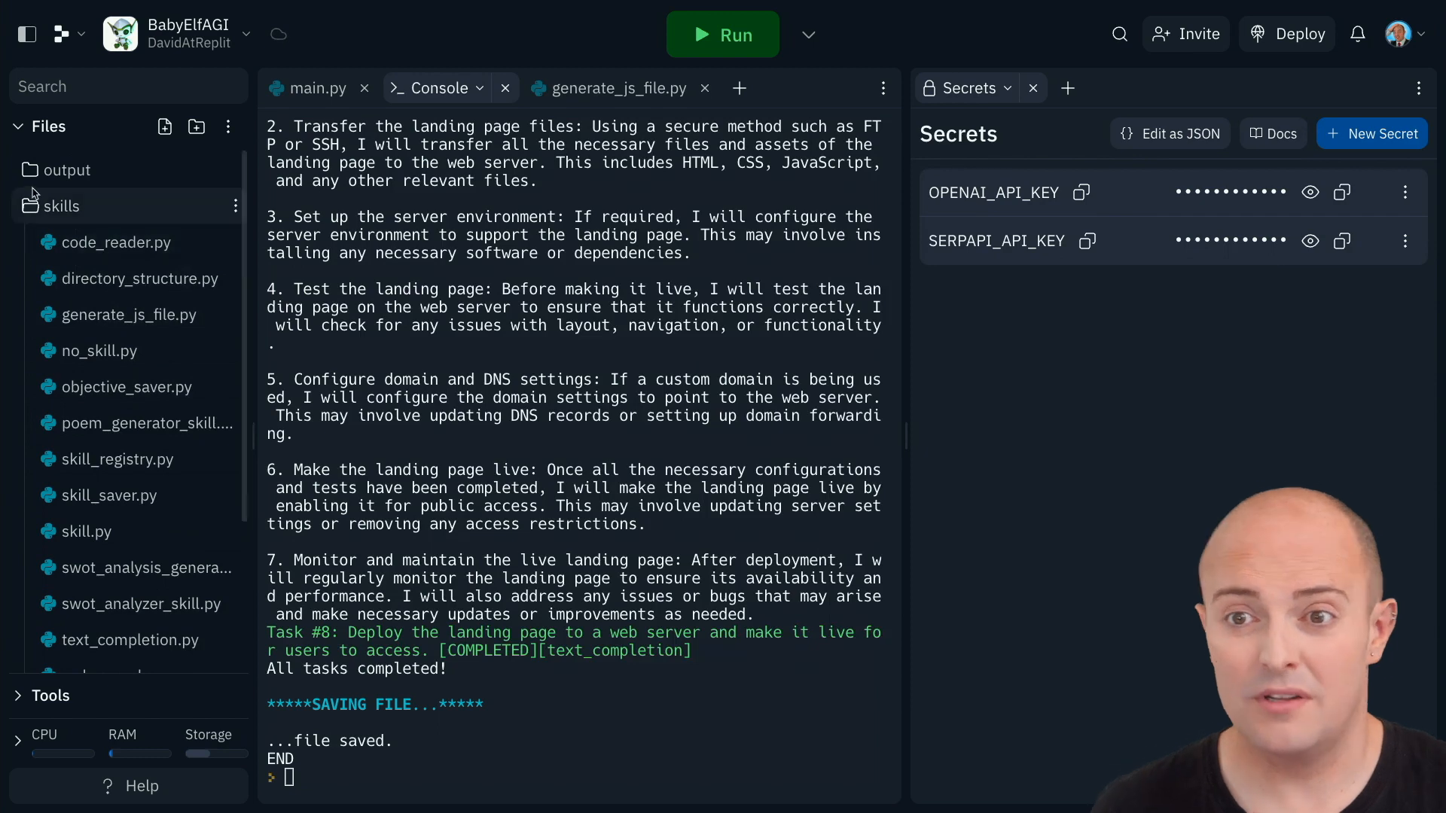
# - Review the newest Robocop landing-page report from the output folder
pyautogui.click(67, 170)
pyautogui.click(147, 423)
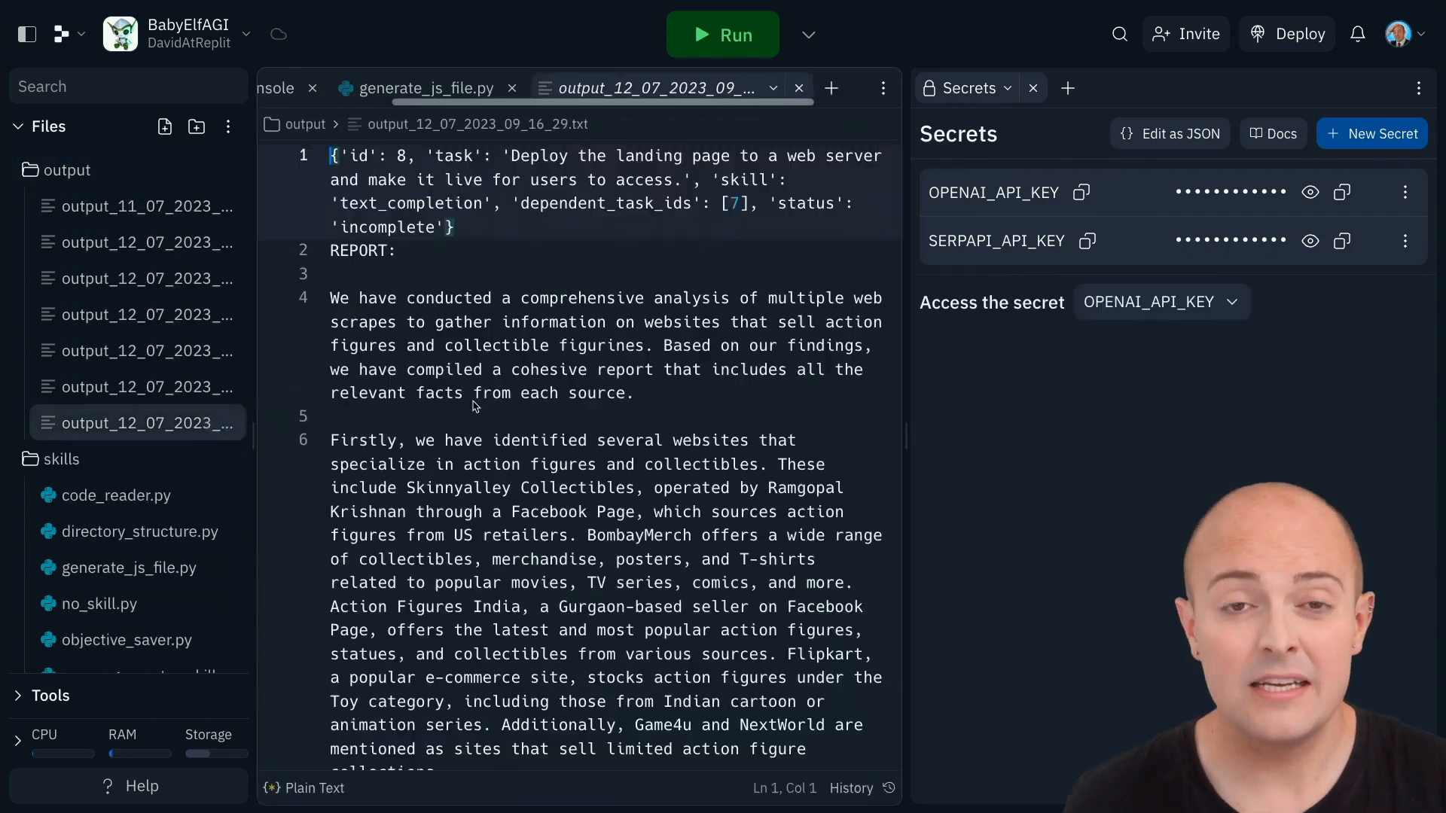
pyautogui.scroll(-8, 780, 232)
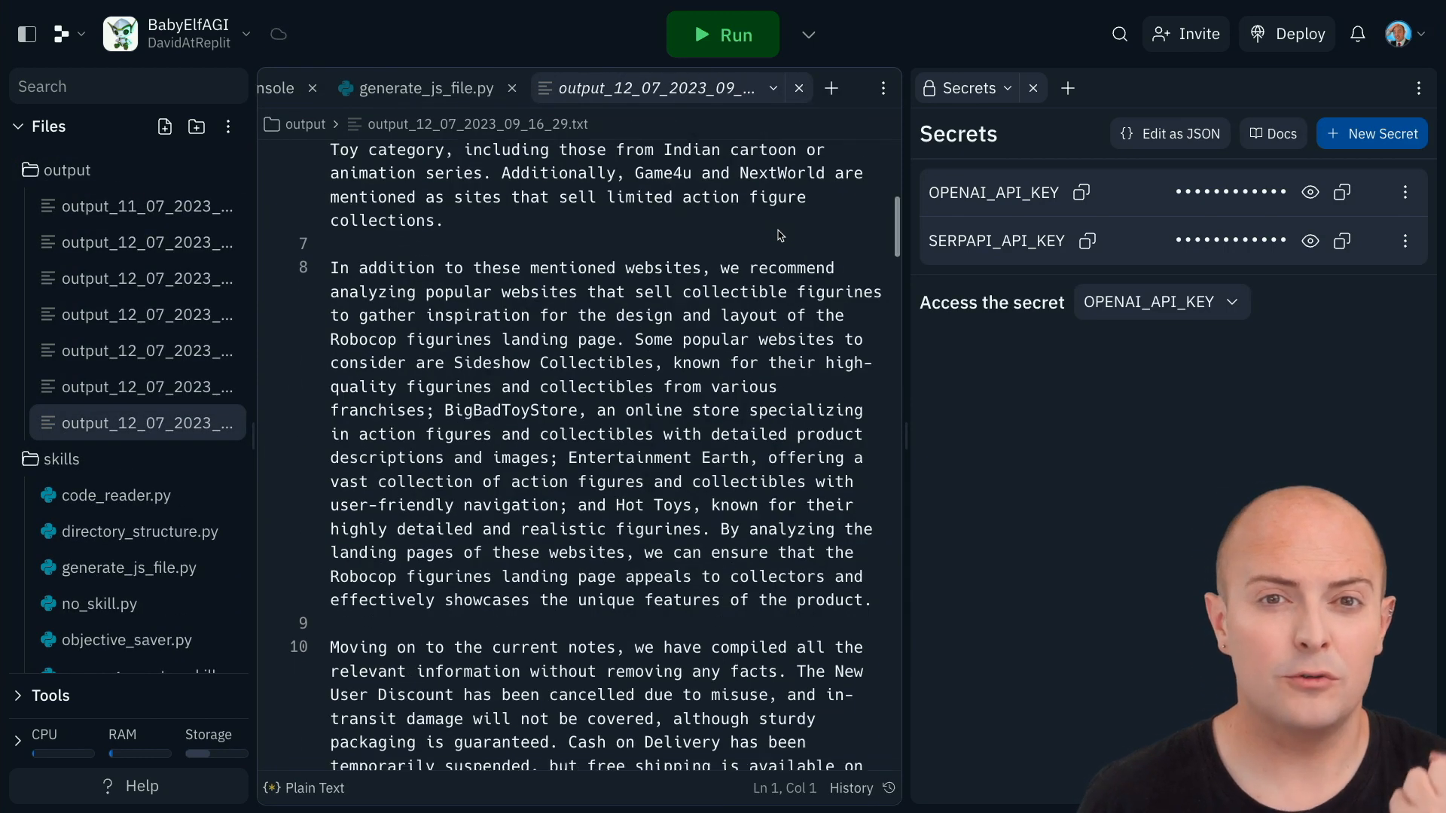
pyautogui.scroll(-5, 780, 232)
pyautogui.scroll(-3, 778, 232)
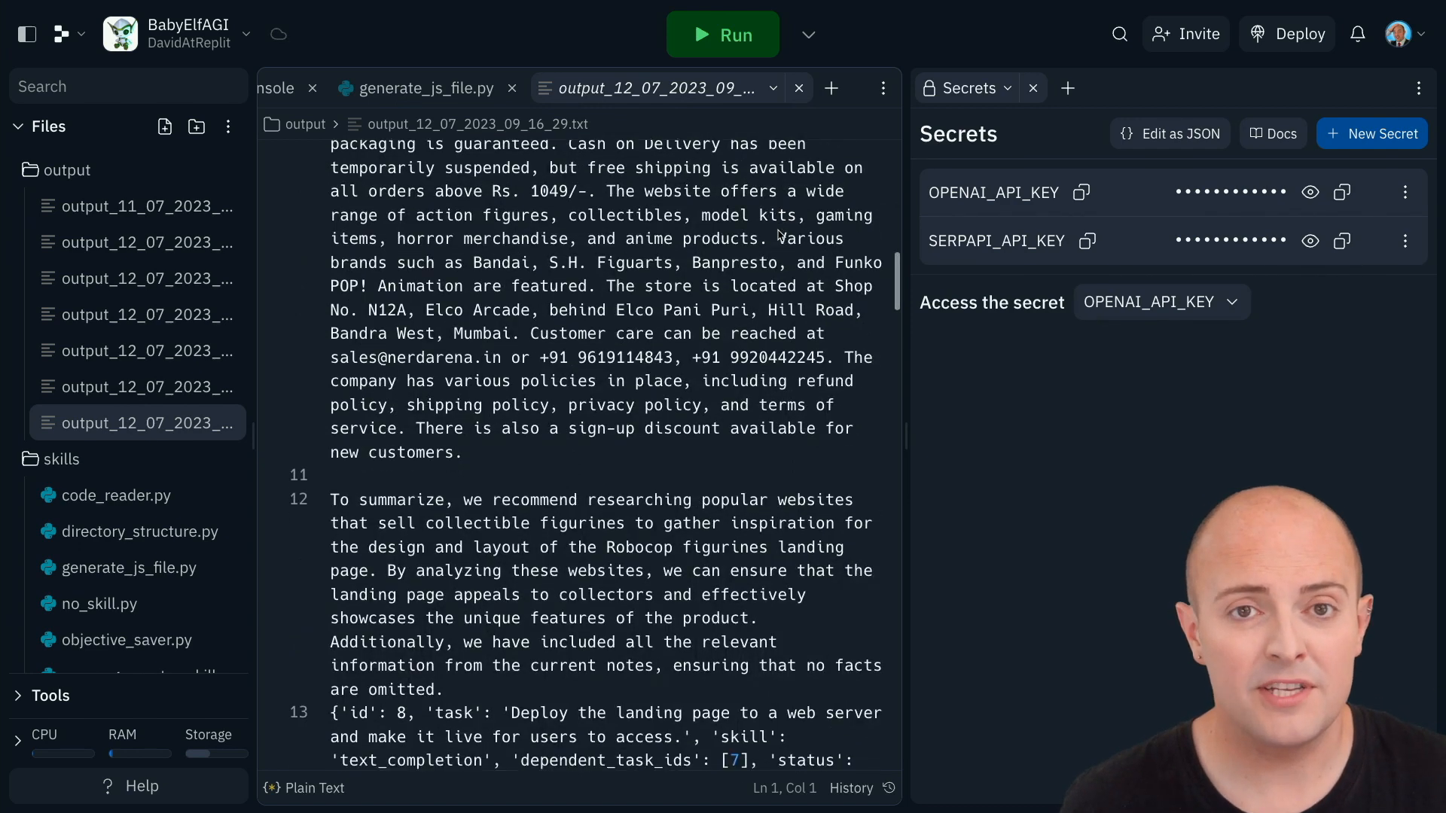
pyautogui.scroll(-8, 778, 232)
pyautogui.scroll(-5, 778, 232)
pyautogui.scroll(-7, 777, 232)
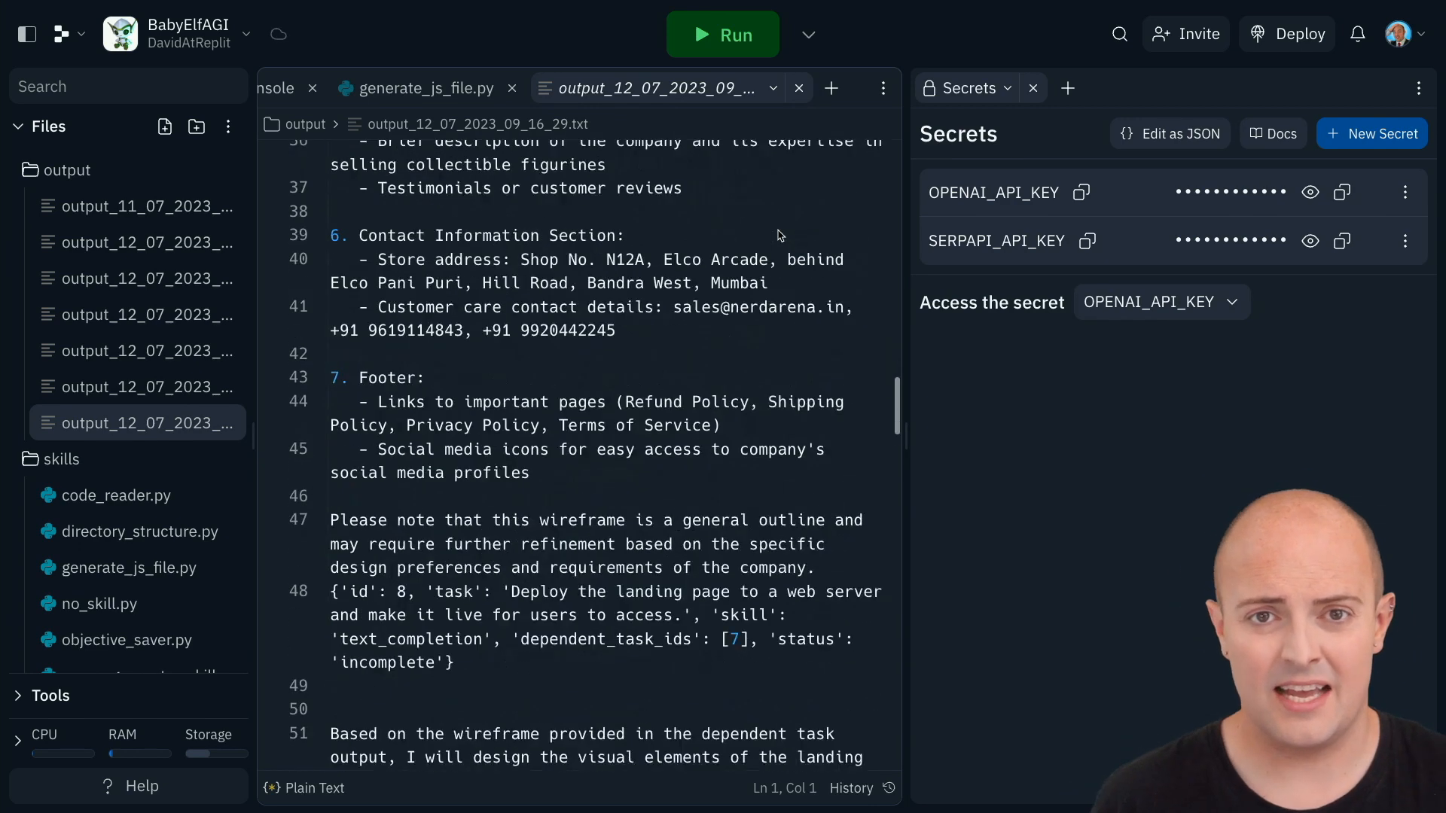
pyautogui.scroll(1, 778, 231)
pyautogui.scroll(-6, 777, 233)
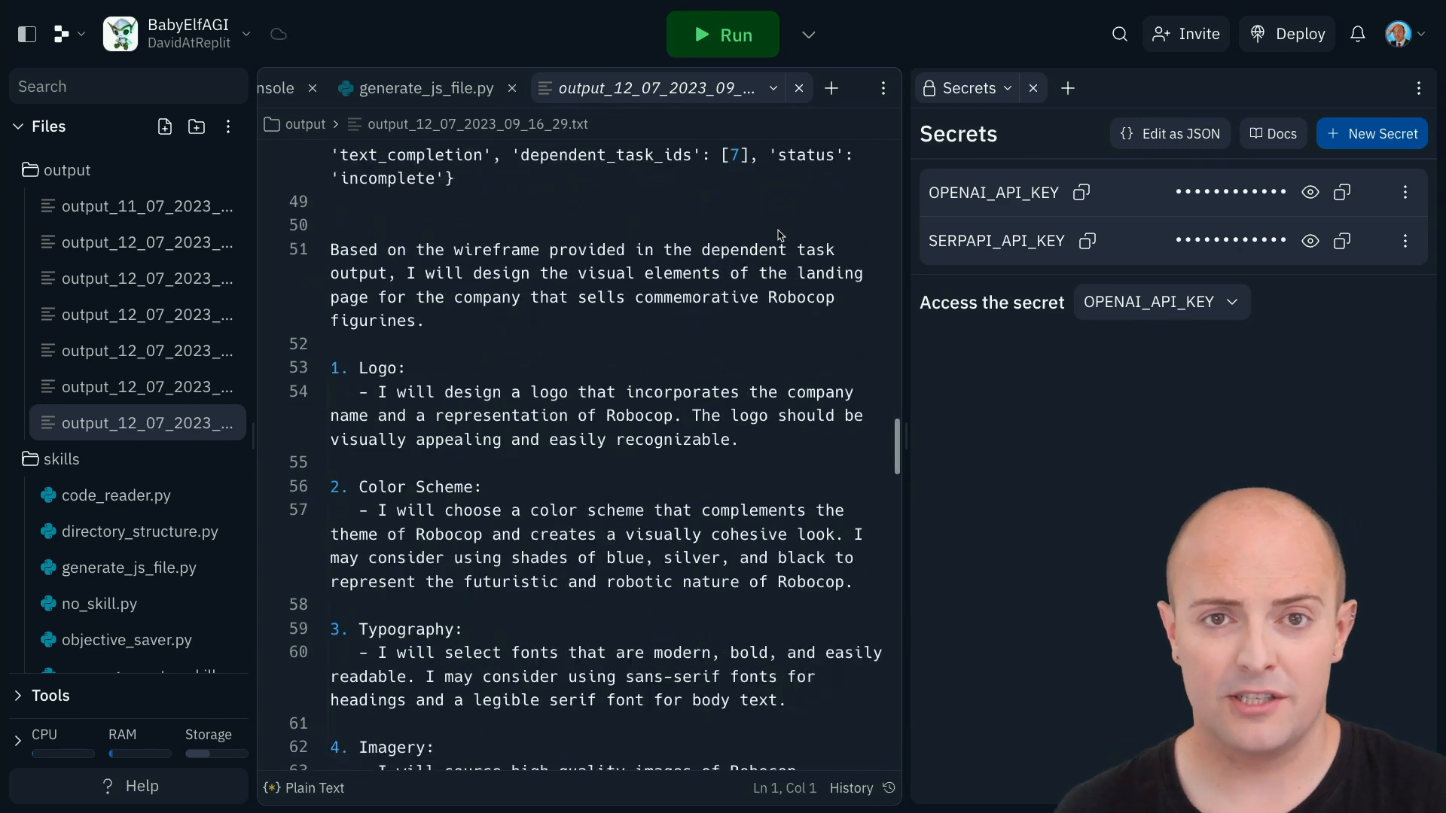
pyautogui.scroll(-5, 777, 235)
pyautogui.scroll(-3, 777, 234)
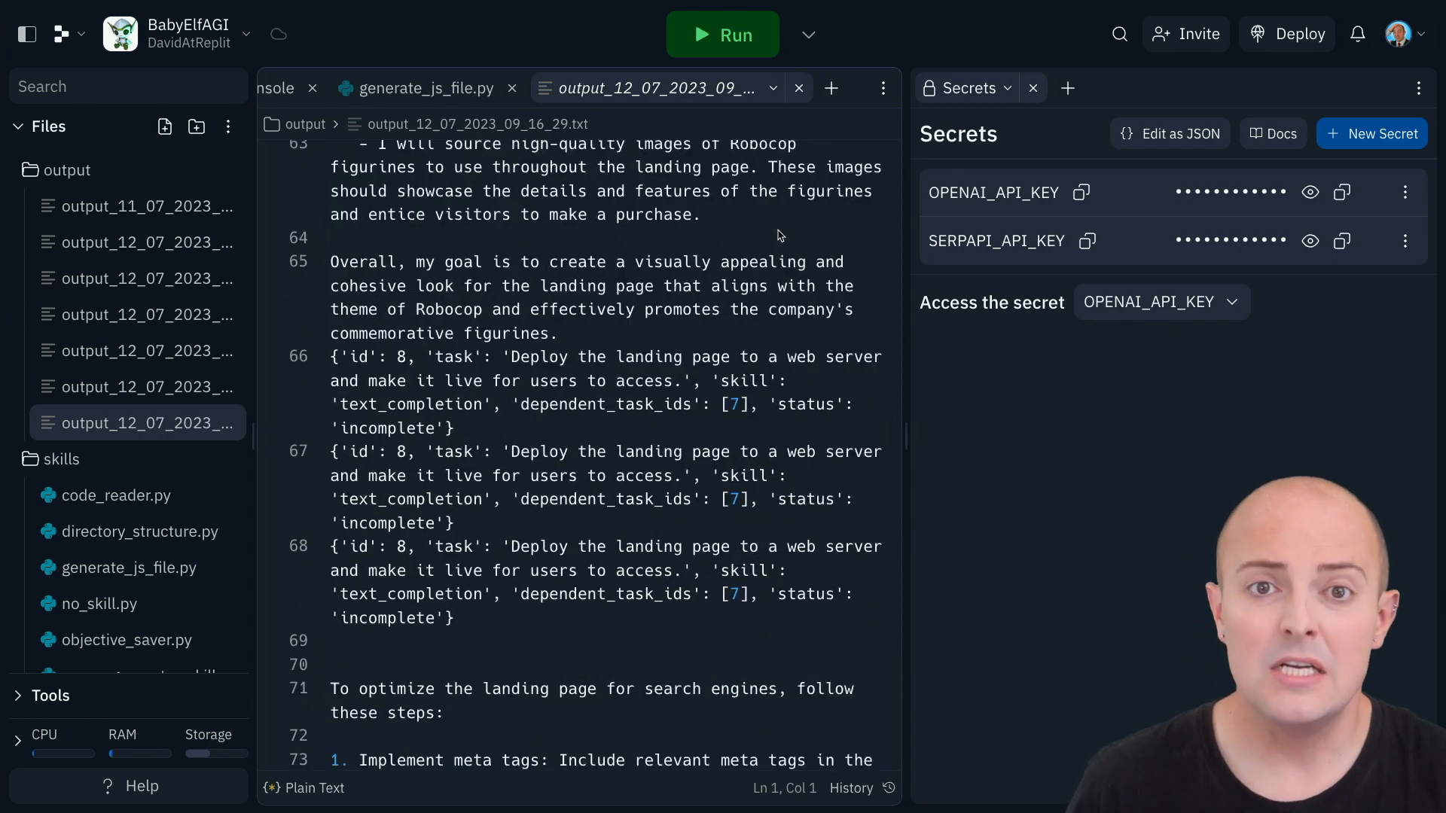
pyautogui.scroll(-6, 777, 234)
pyautogui.scroll(-4, 777, 234)
pyautogui.scroll(-3, 778, 234)
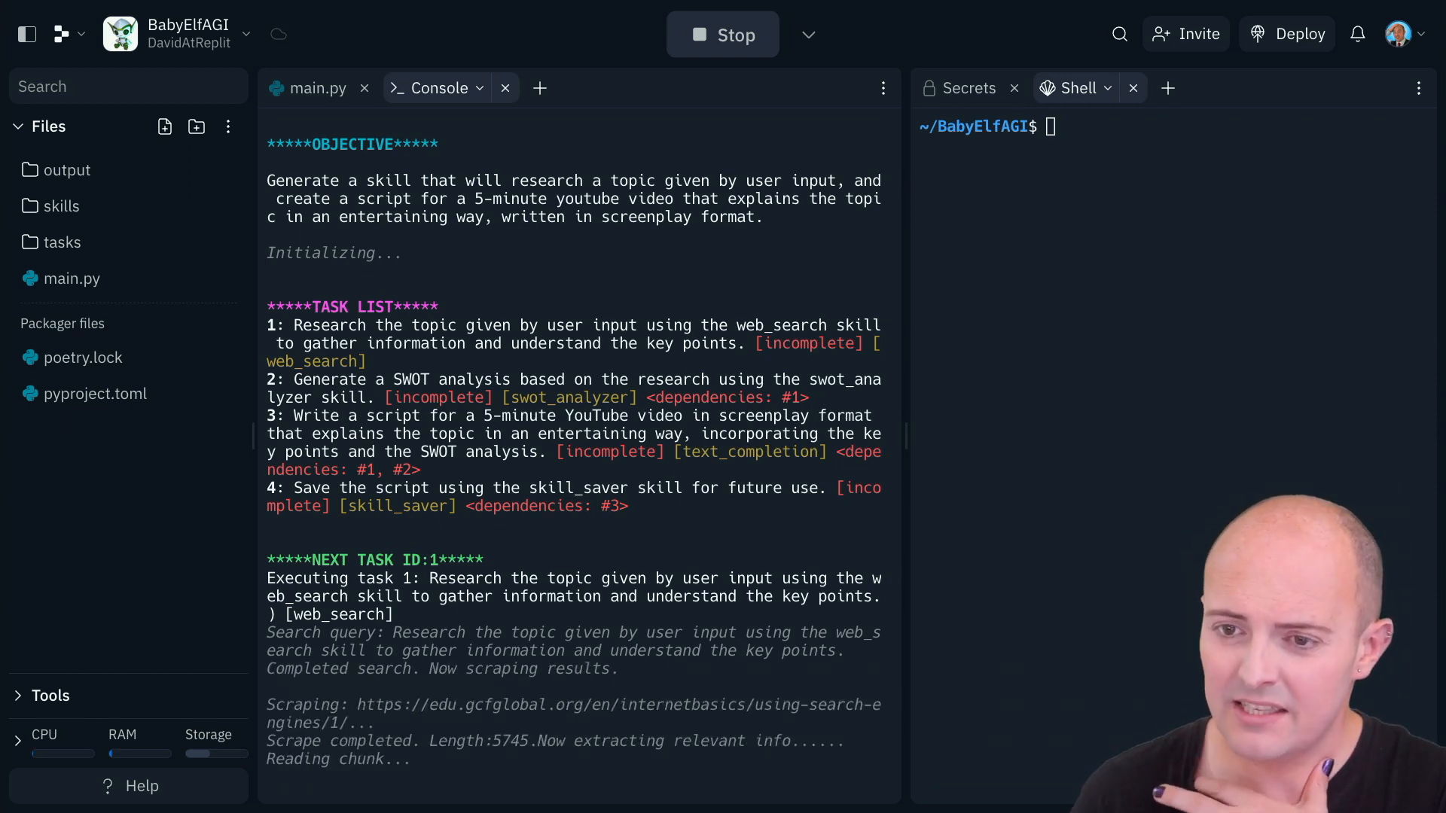
# - Stop the agent, delete 'swot_analyzer_skill' from LOAD_SKILLS in main.py, and rerun
pyautogui.click(723, 35)
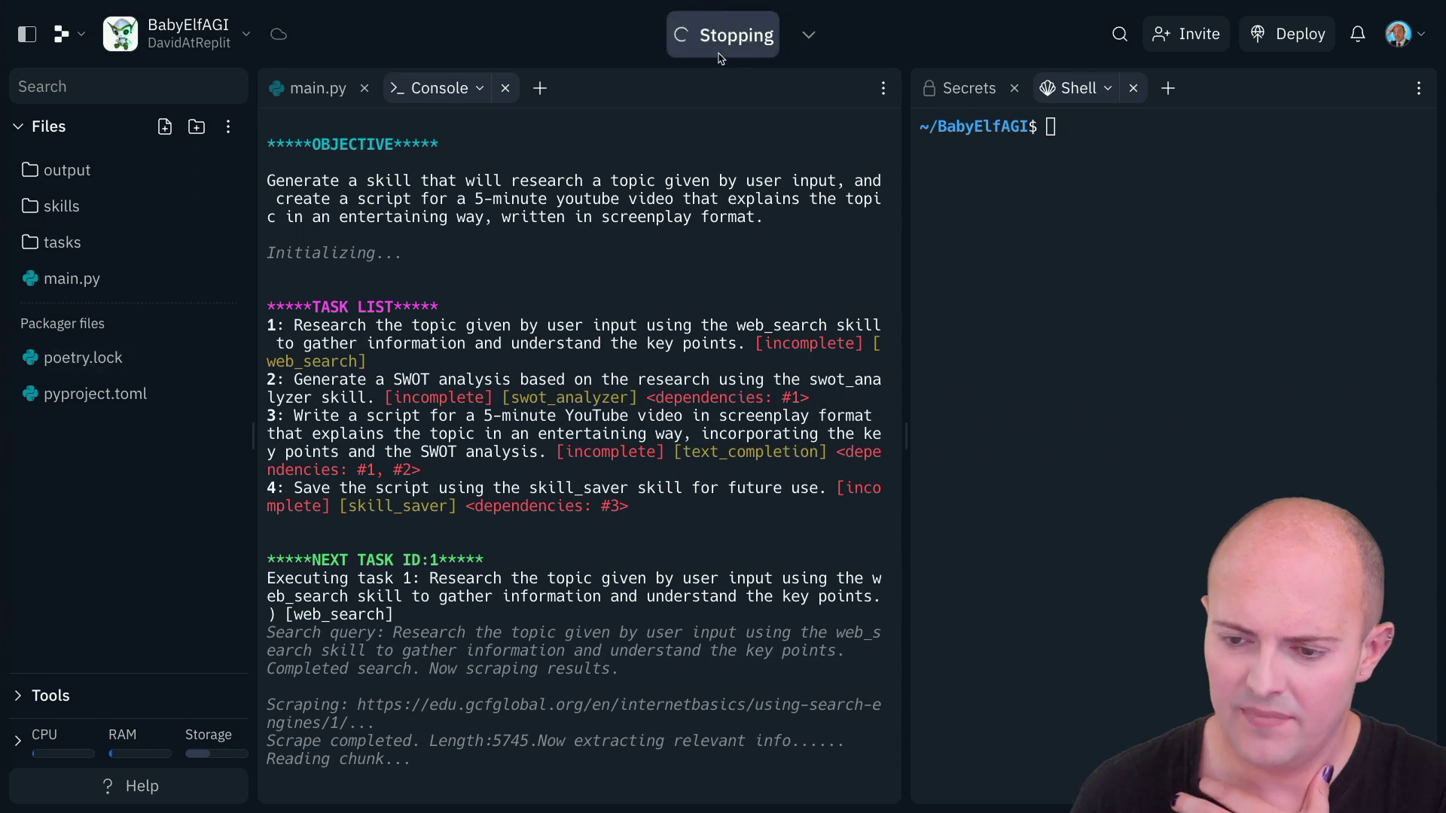
pyautogui.click(318, 88)
pyautogui.scroll(-4, 629, 585)
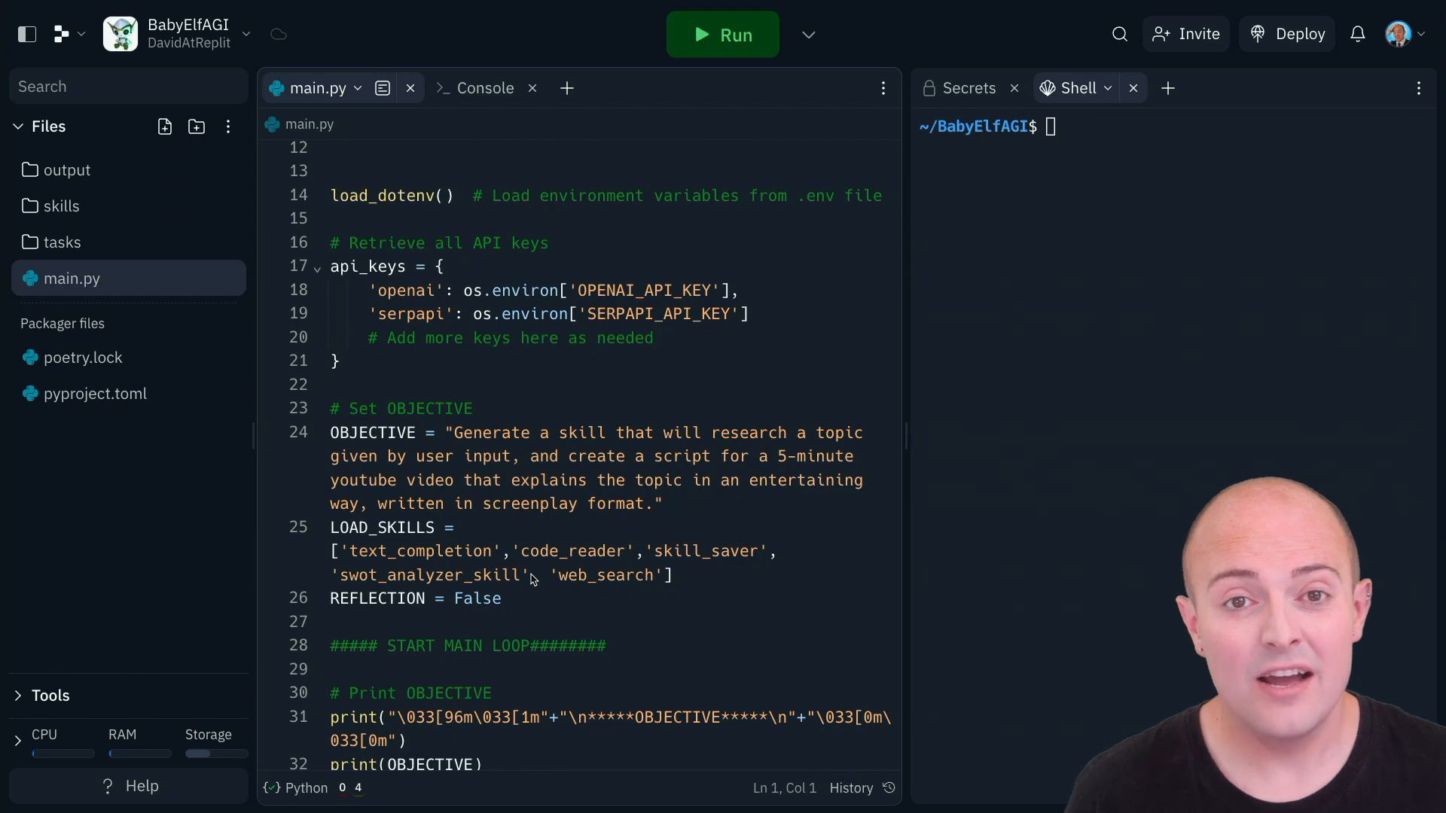
pyautogui.moveTo(537, 576); pyautogui.dragTo(334, 575)
pyautogui.press('BackSpace')
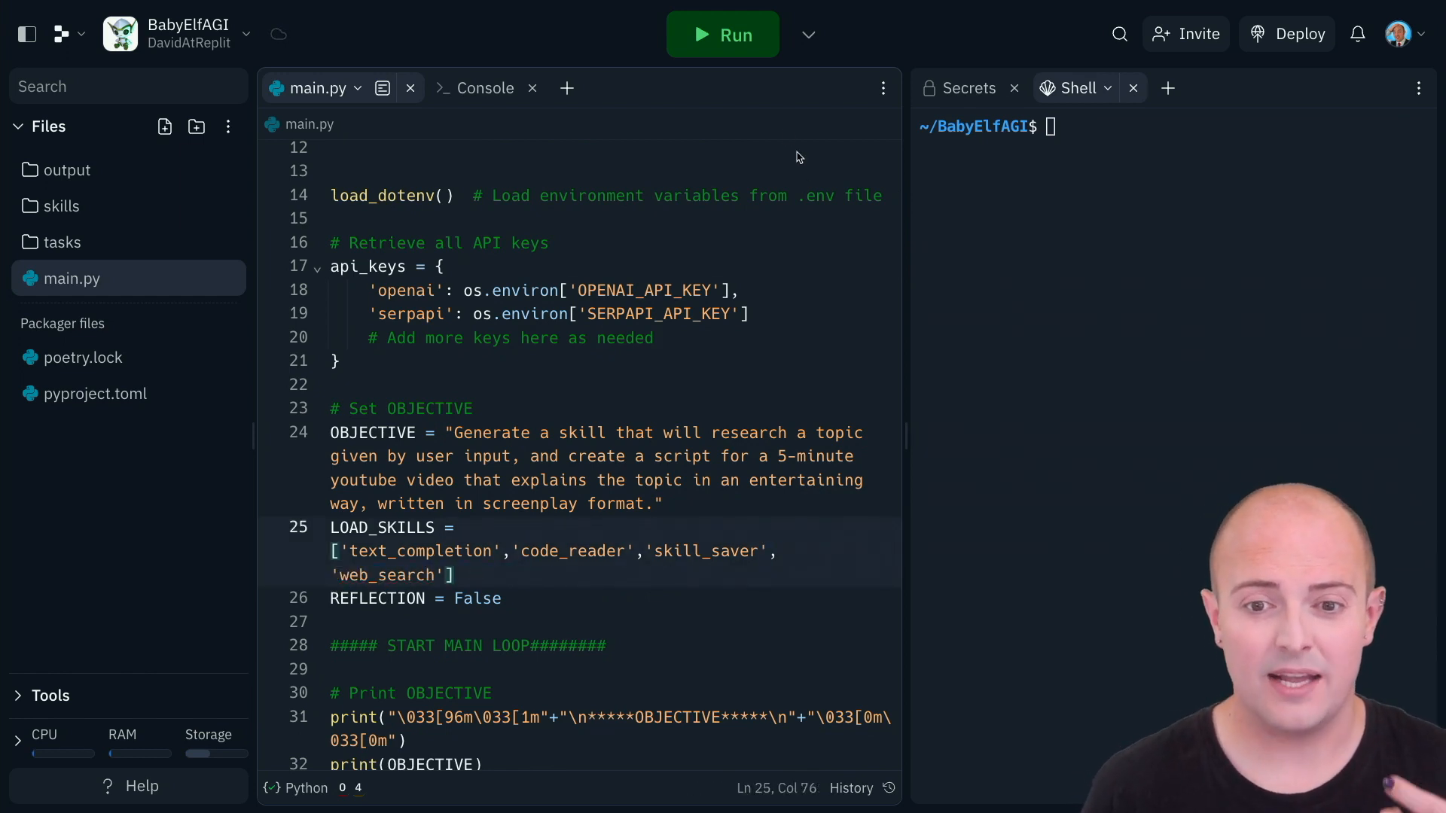
pyautogui.click(724, 35)
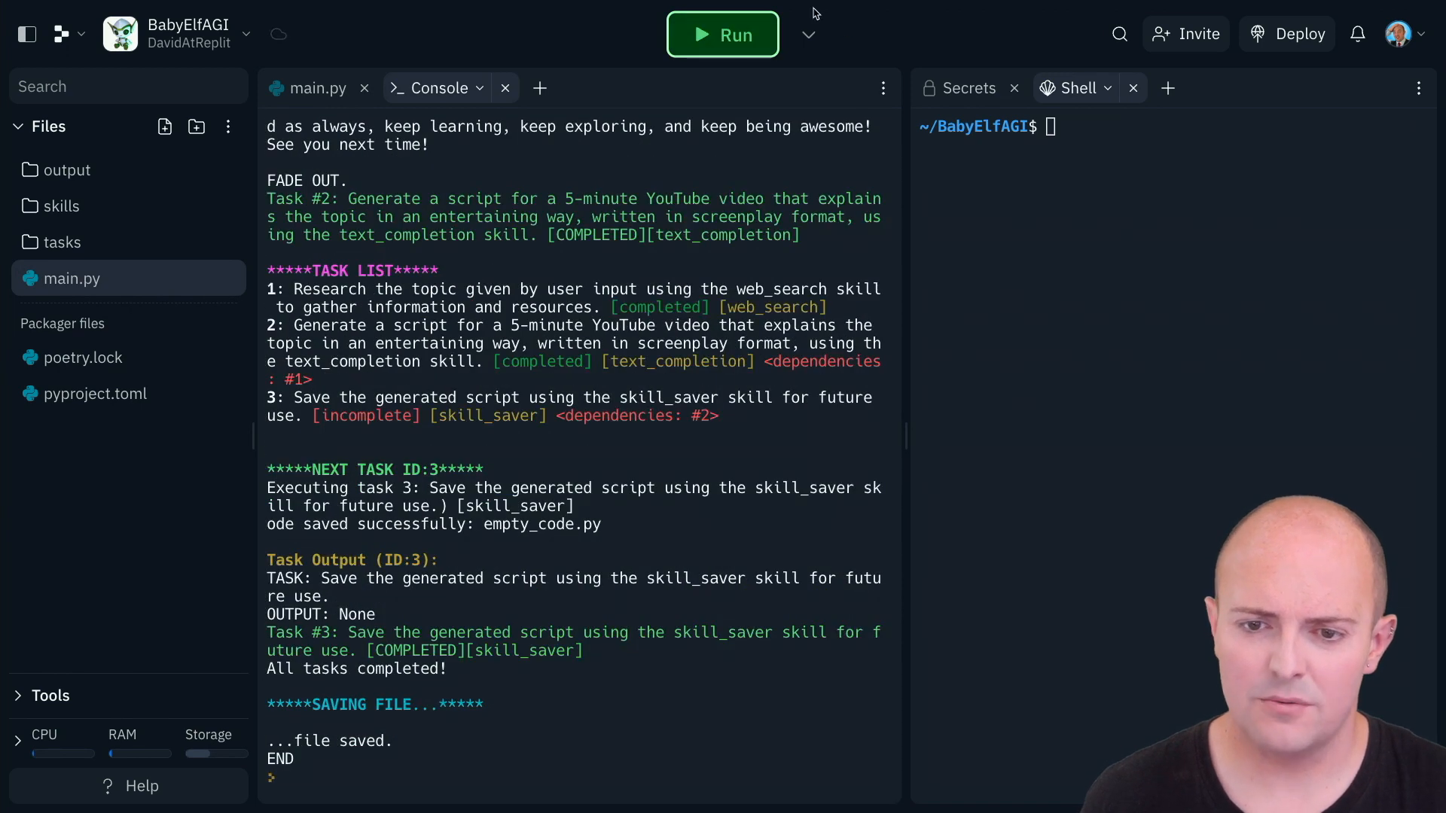
# - Inspect empty_code.py in the skills folder, then return to main.py
pyautogui.click(62, 205)
pyautogui.click(318, 88)
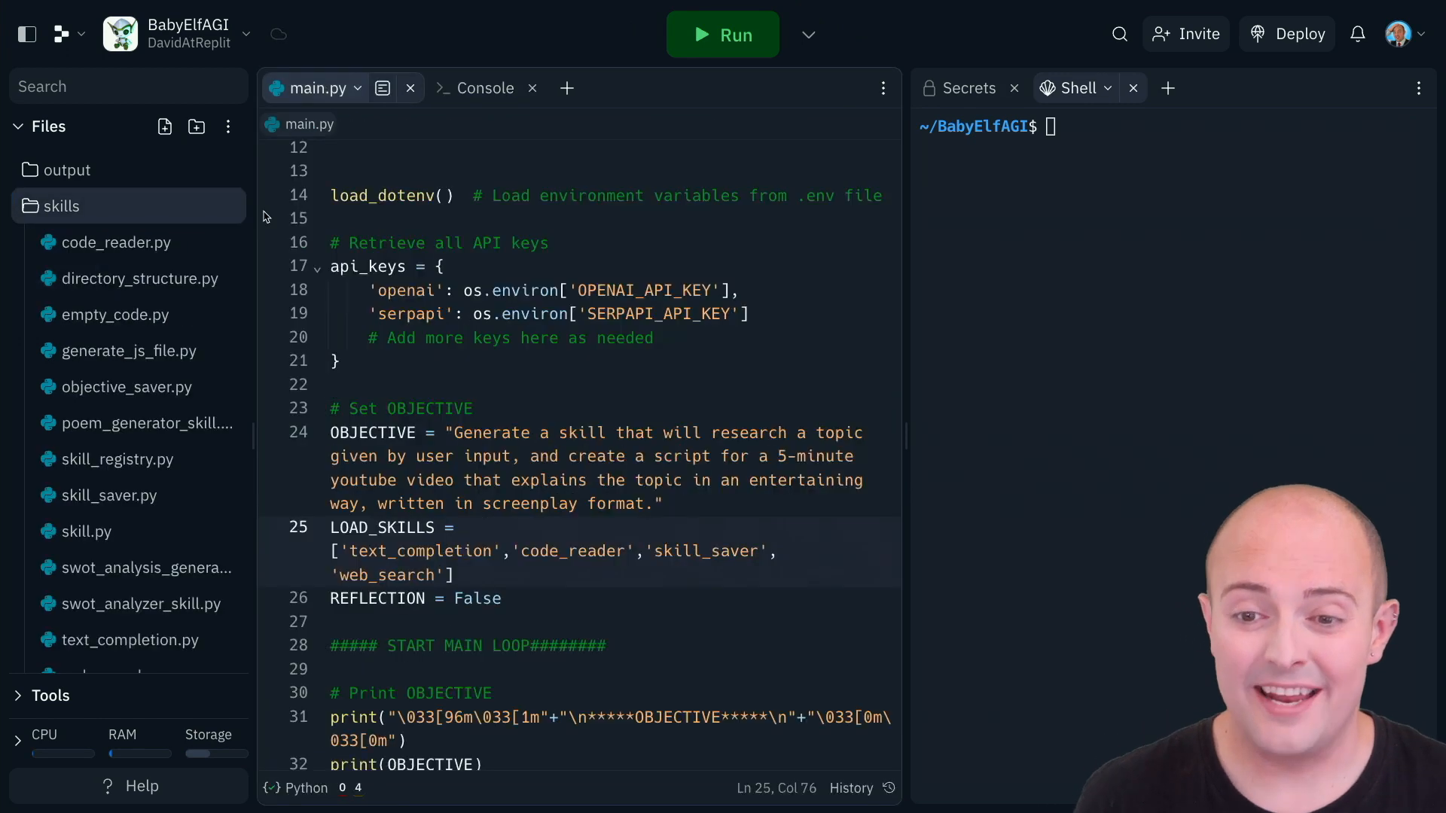
pyautogui.click(115, 314)
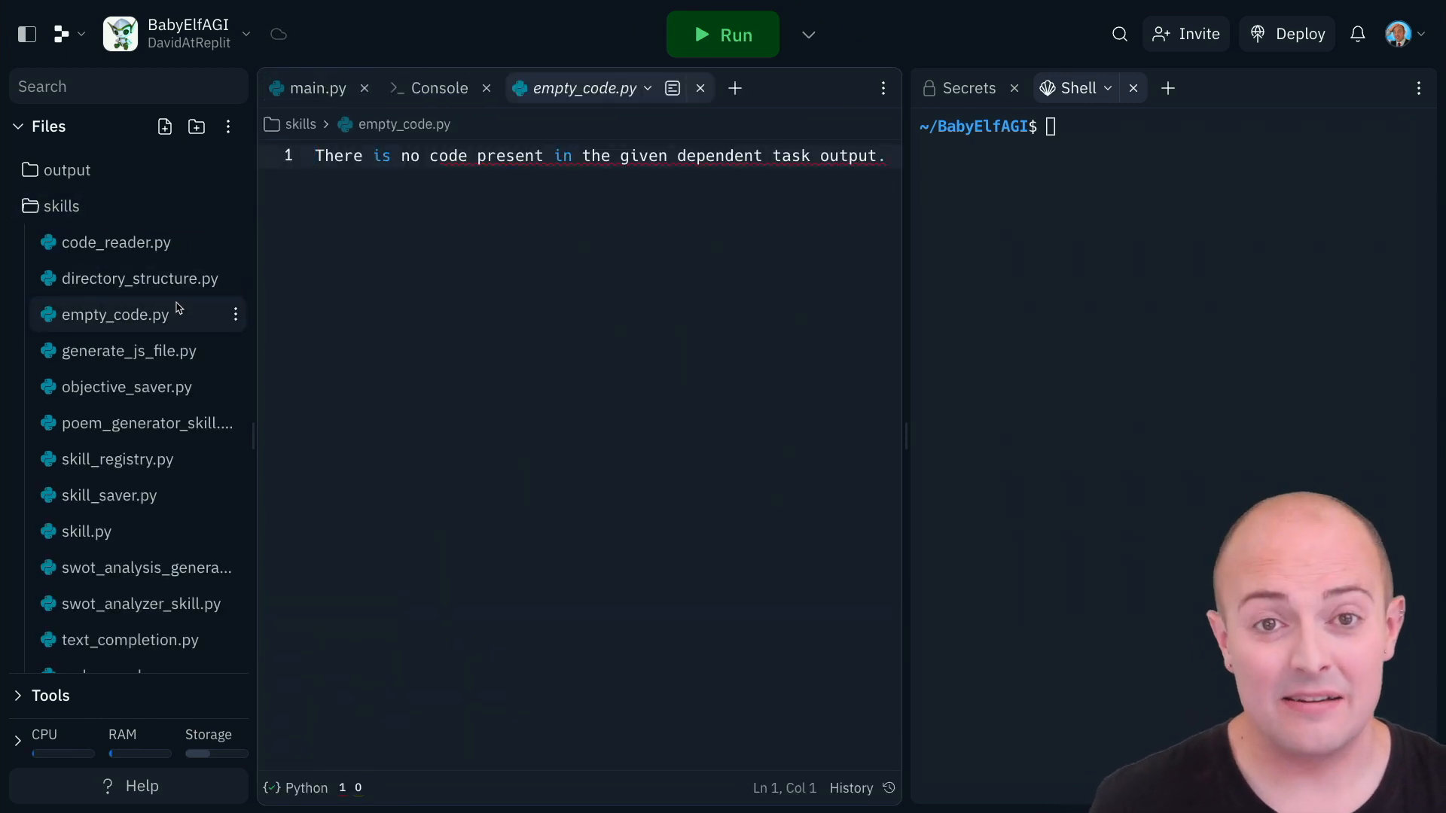
pyautogui.click(317, 89)
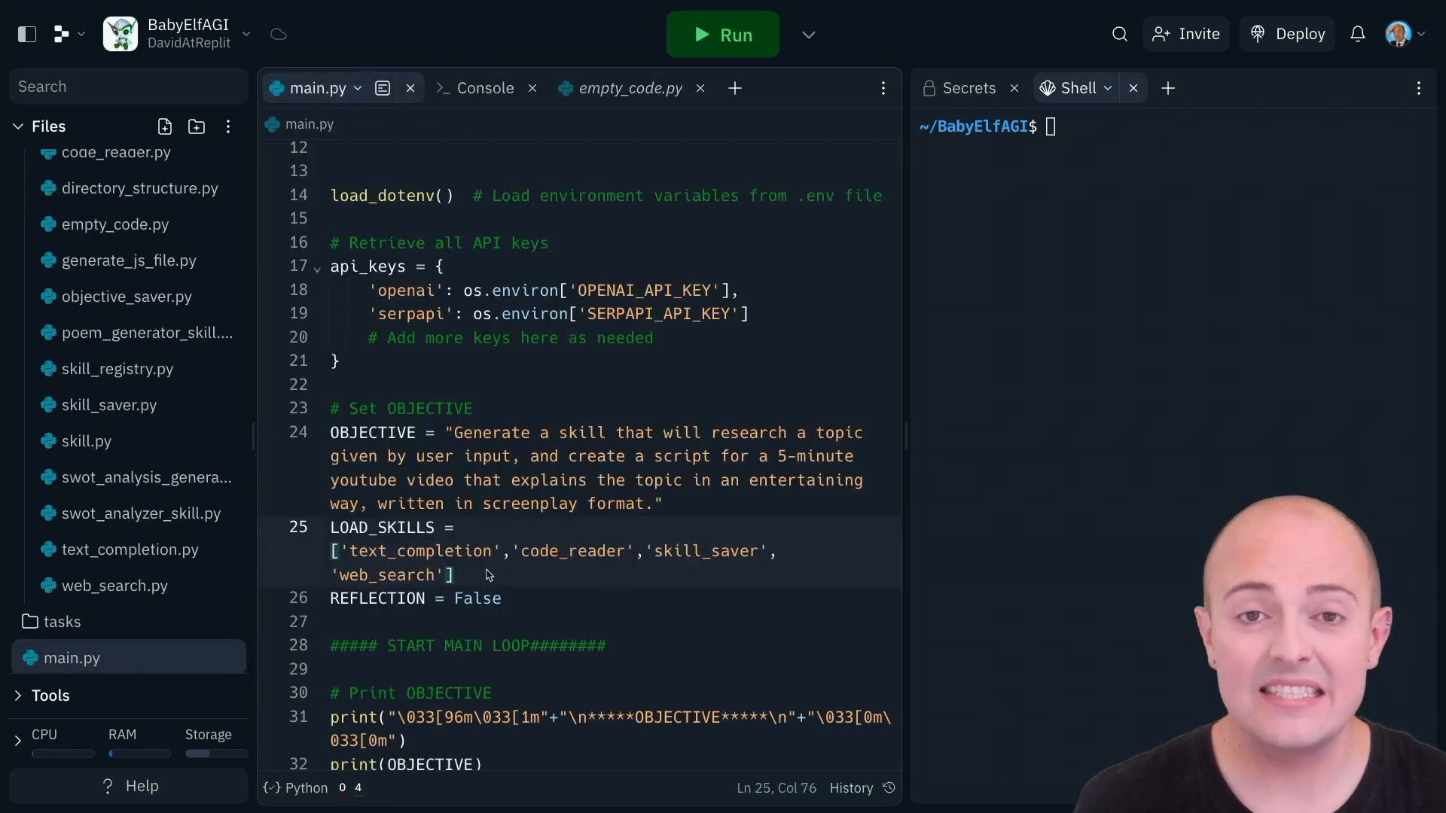
# - Rewrite the OBJECTIVE to 'Research HTMLX…' 5-minute screenplay script and run it with Ctrl+Enter
pyautogui.click(475, 447)
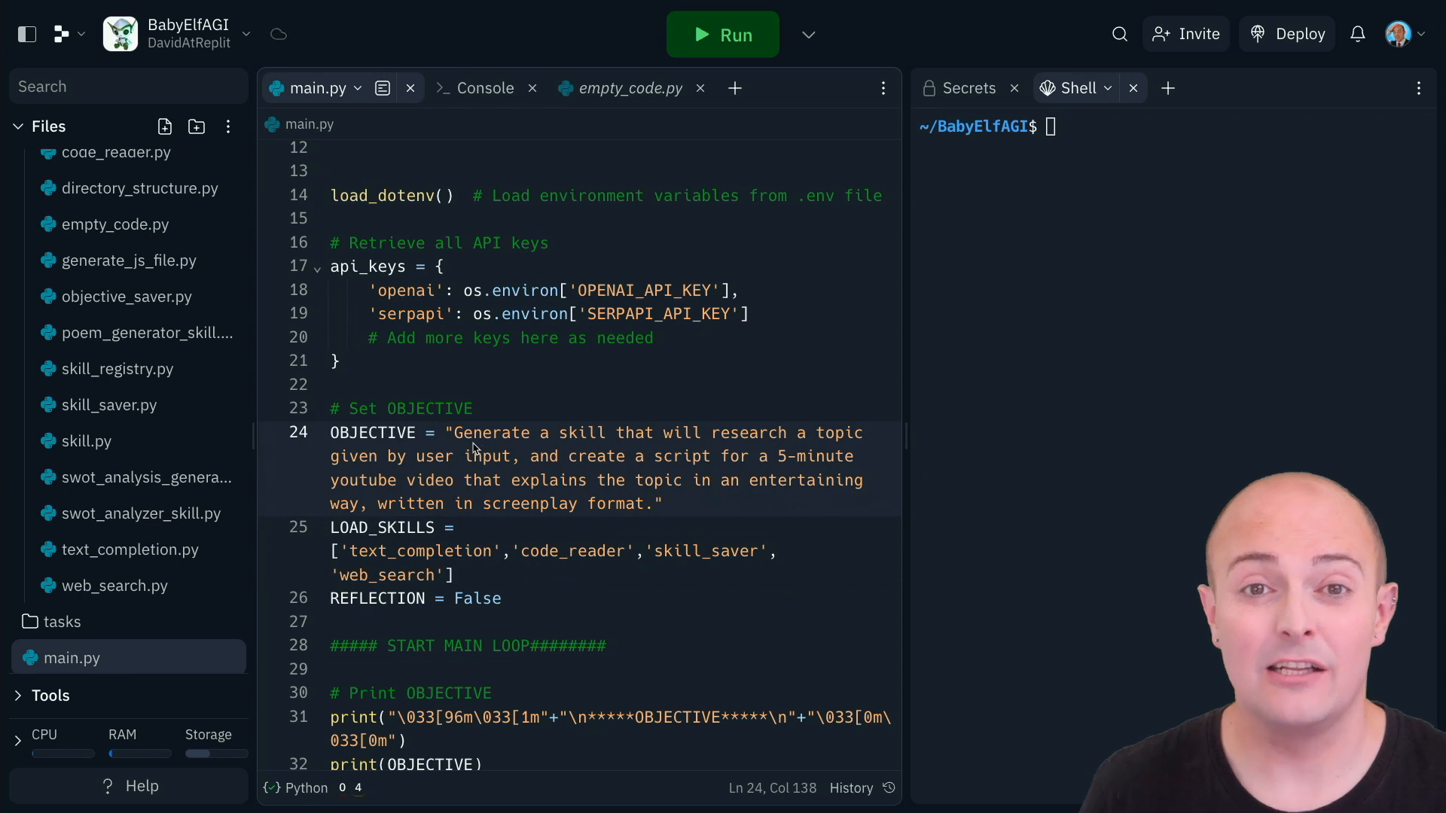
pyautogui.moveTo(452, 433); pyautogui.dragTo(791, 432)
pyautogui.press('Delete')
pyautogui.doubleClick(582, 433)
pyautogui.write('HTMLX')
pyautogui.press('Delete')
pyautogui.hotkey('ctrl', 'Return')
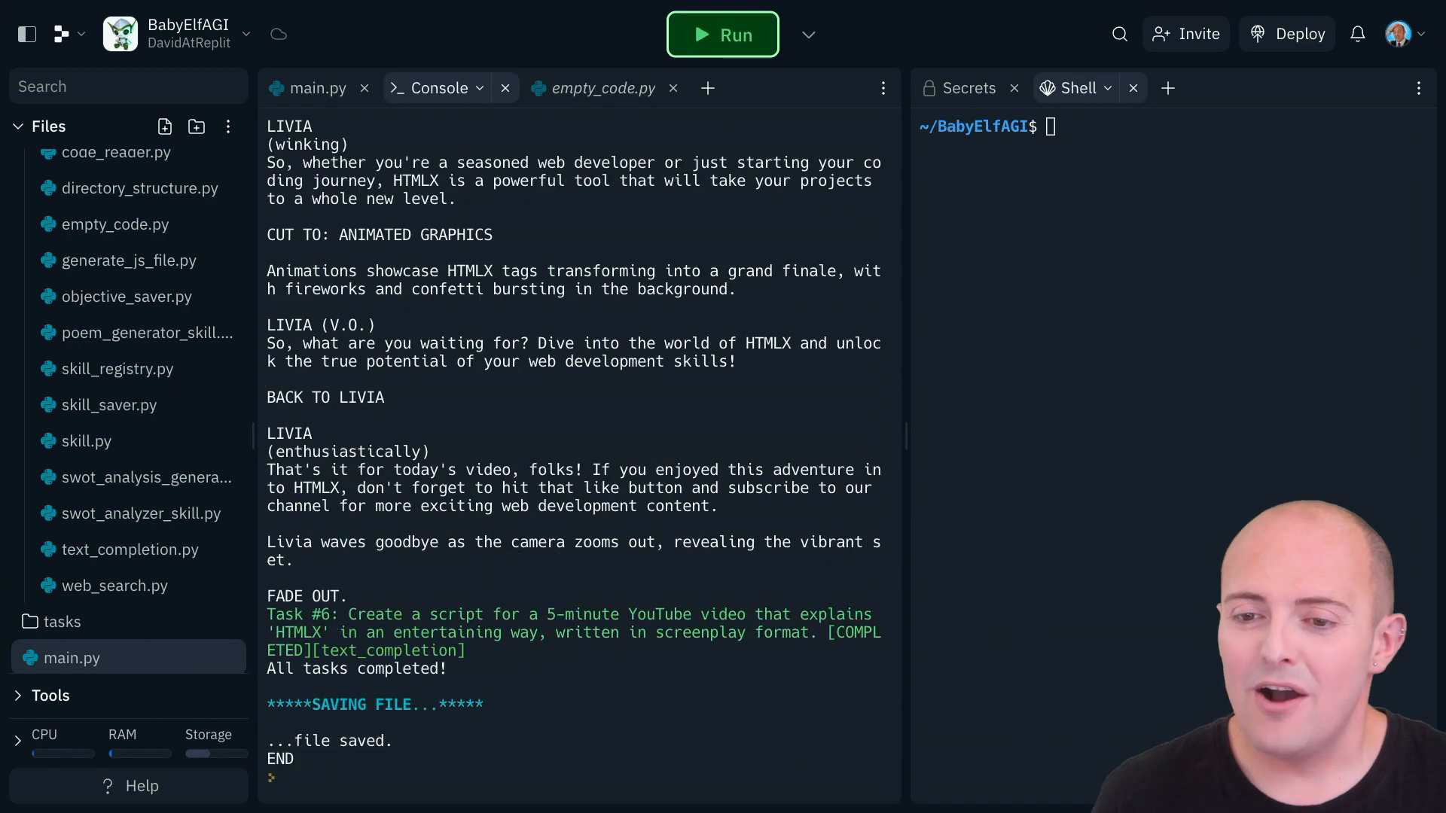
pyautogui.scroll(3, 622, 423)
pyautogui.scroll(2, 622, 422)
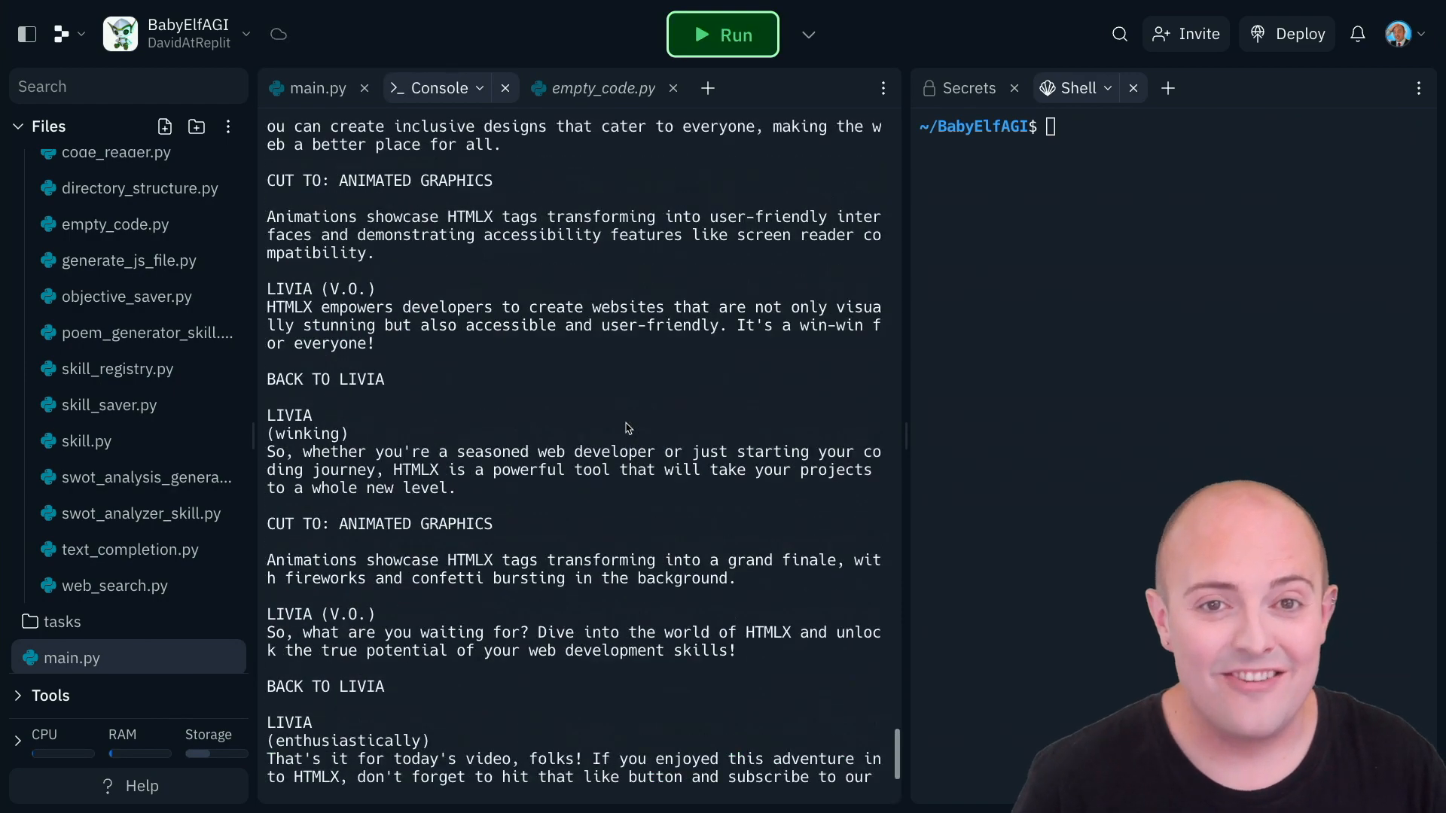
pyautogui.scroll(3, 626, 426)
pyautogui.scroll(3, 629, 430)
pyautogui.scroll(3, 628, 431)
pyautogui.scroll(3, 628, 430)
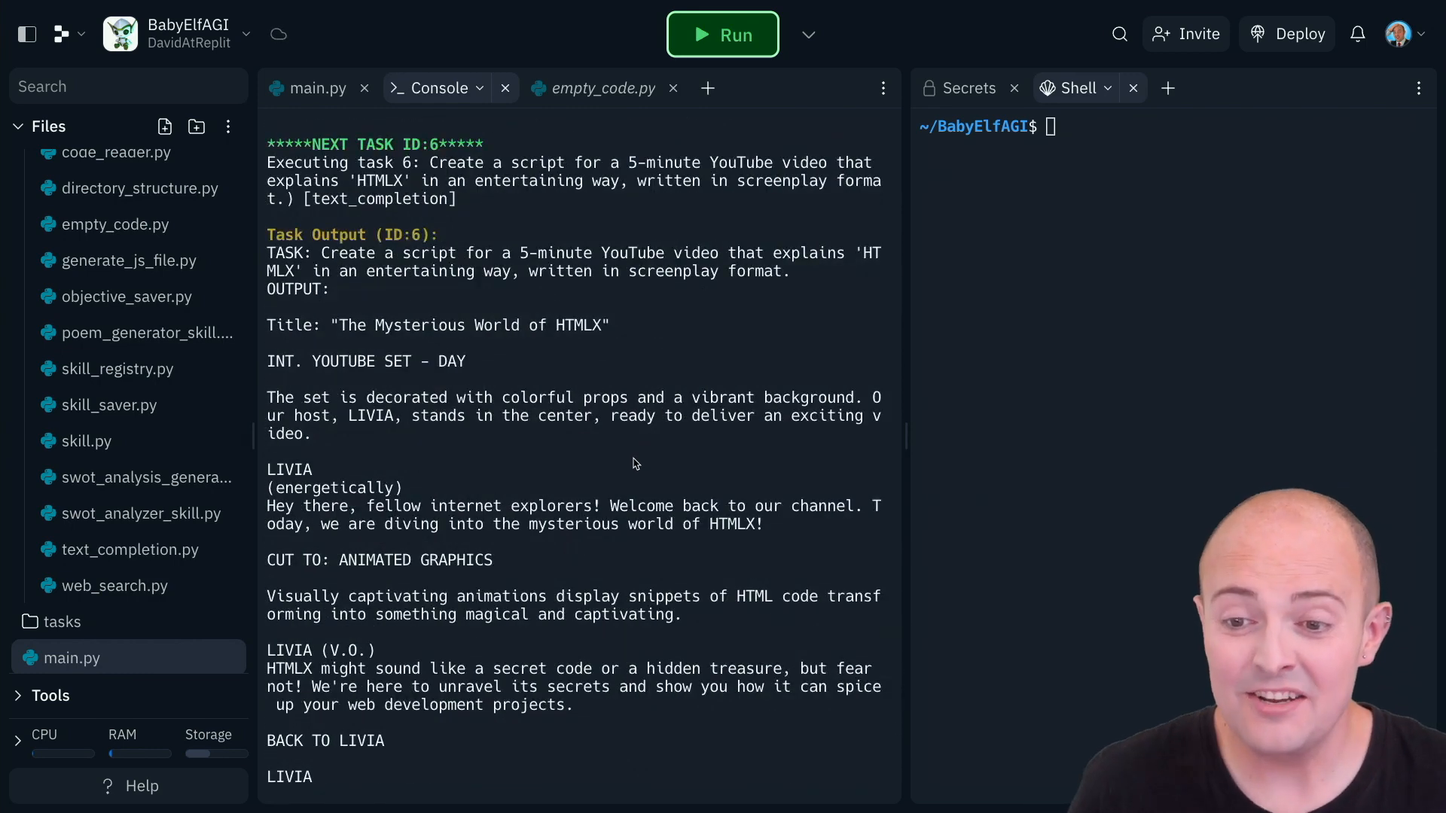
pyautogui.scroll(-2, 634, 463)
pyautogui.scroll(-1, 637, 463)
pyautogui.scroll(-2, 636, 463)
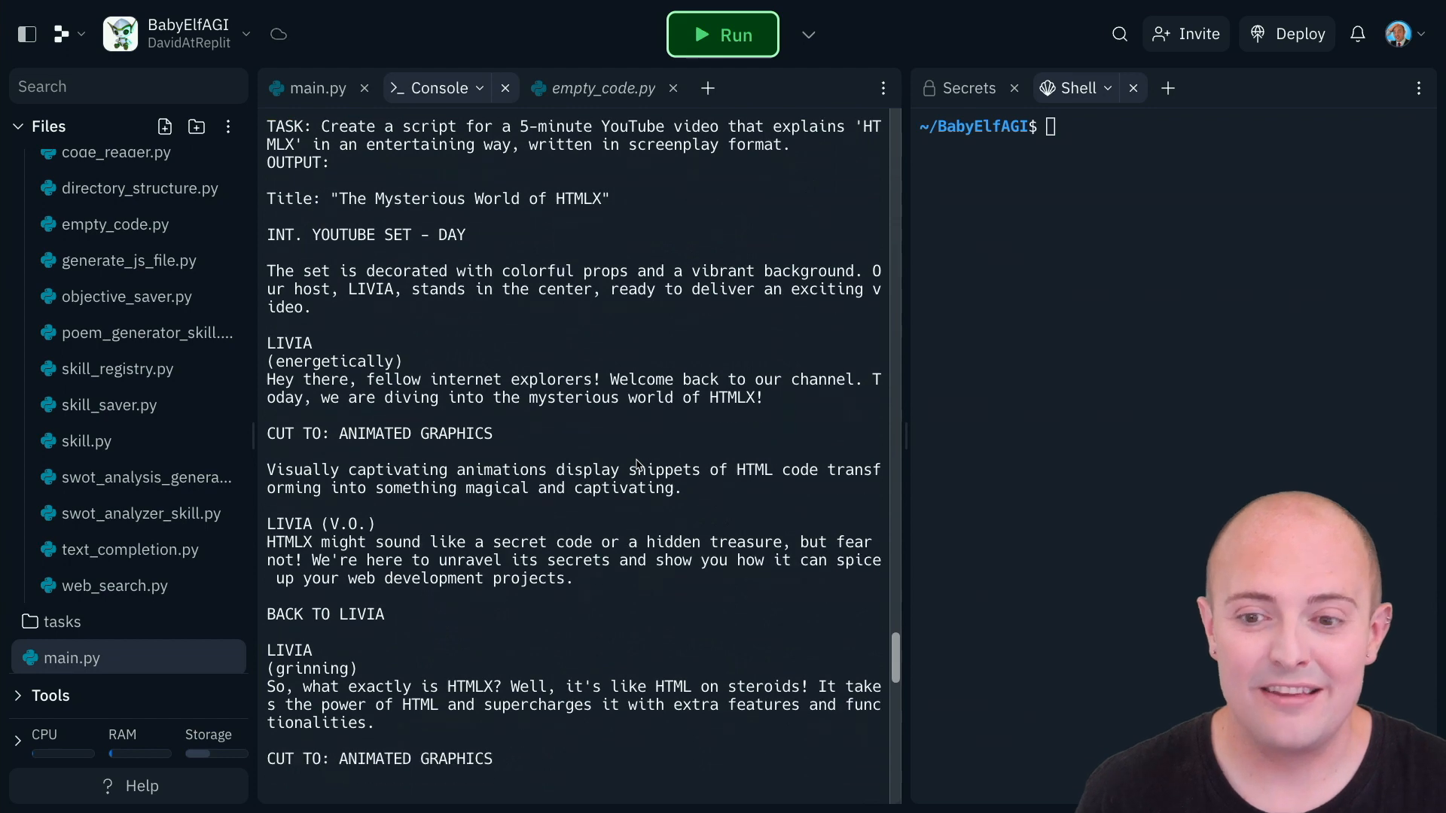
pyautogui.scroll(-2, 637, 463)
pyautogui.scroll(-1, 637, 464)
pyautogui.scroll(-1, 636, 464)
pyautogui.scroll(-1, 636, 463)
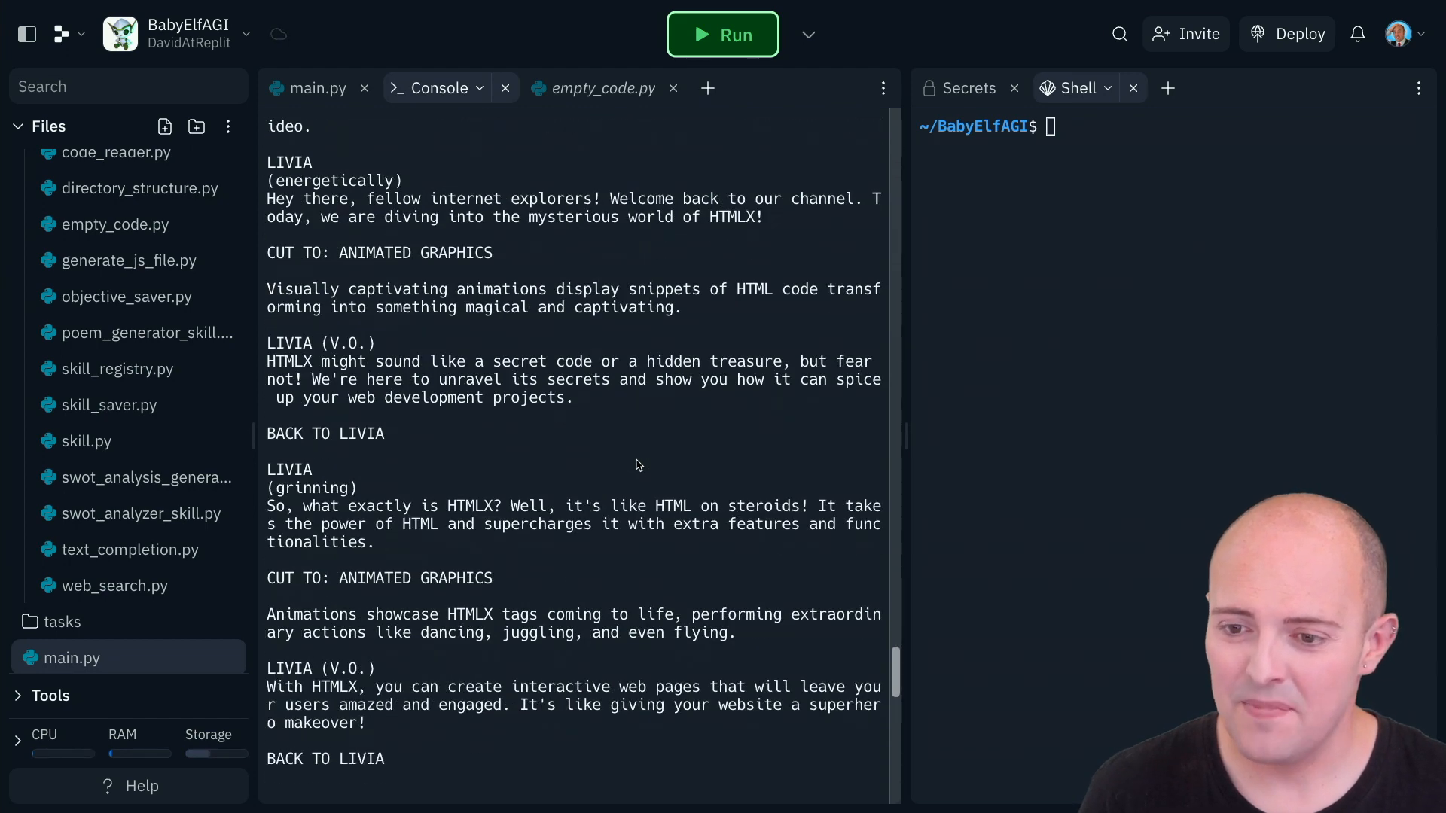
pyautogui.scroll(-1, 635, 463)
pyautogui.scroll(-2, 636, 463)
pyautogui.scroll(-2, 637, 463)
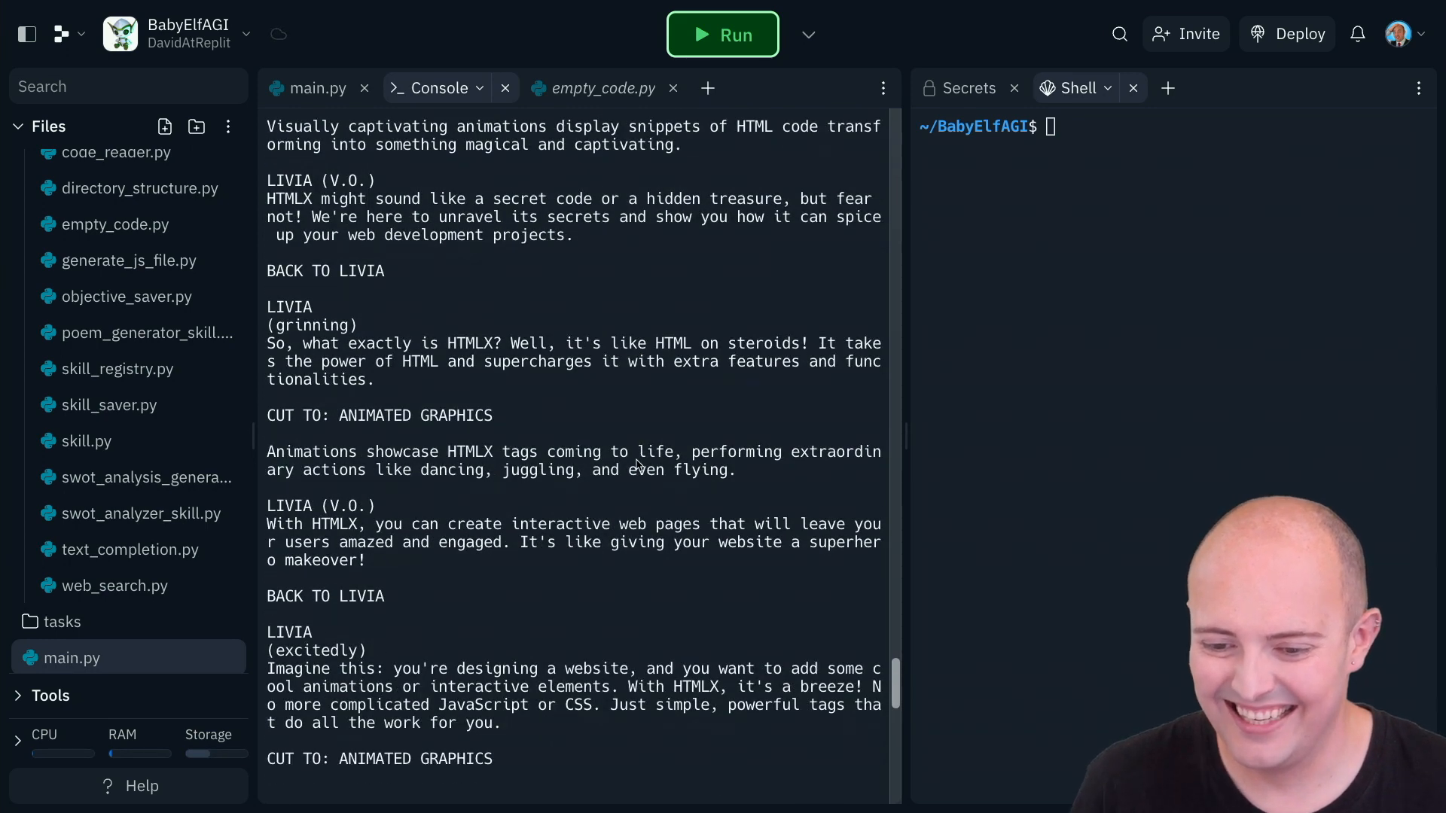
pyautogui.scroll(-1, 636, 464)
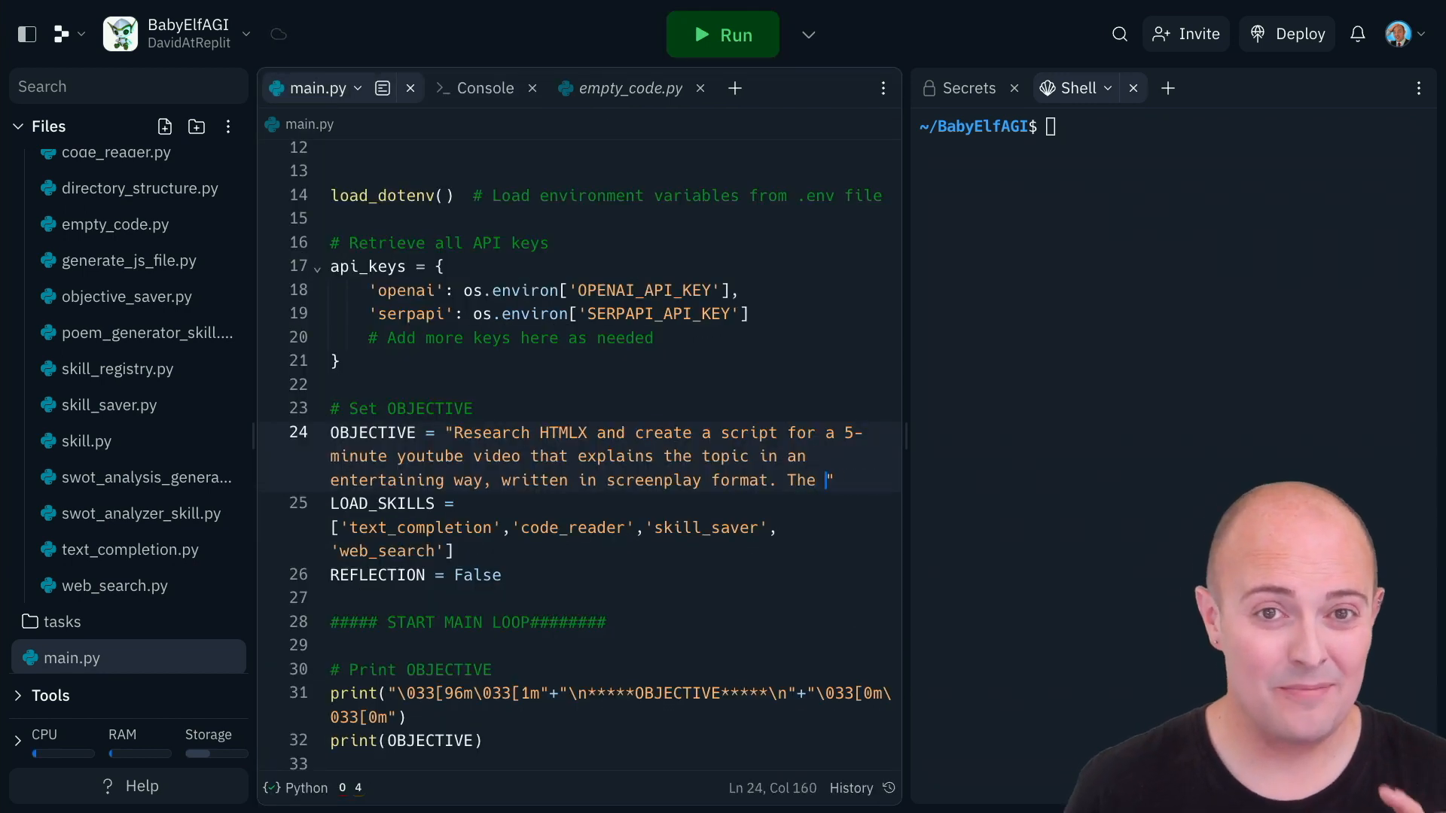
pyautogui.write('youtube video will be presente')
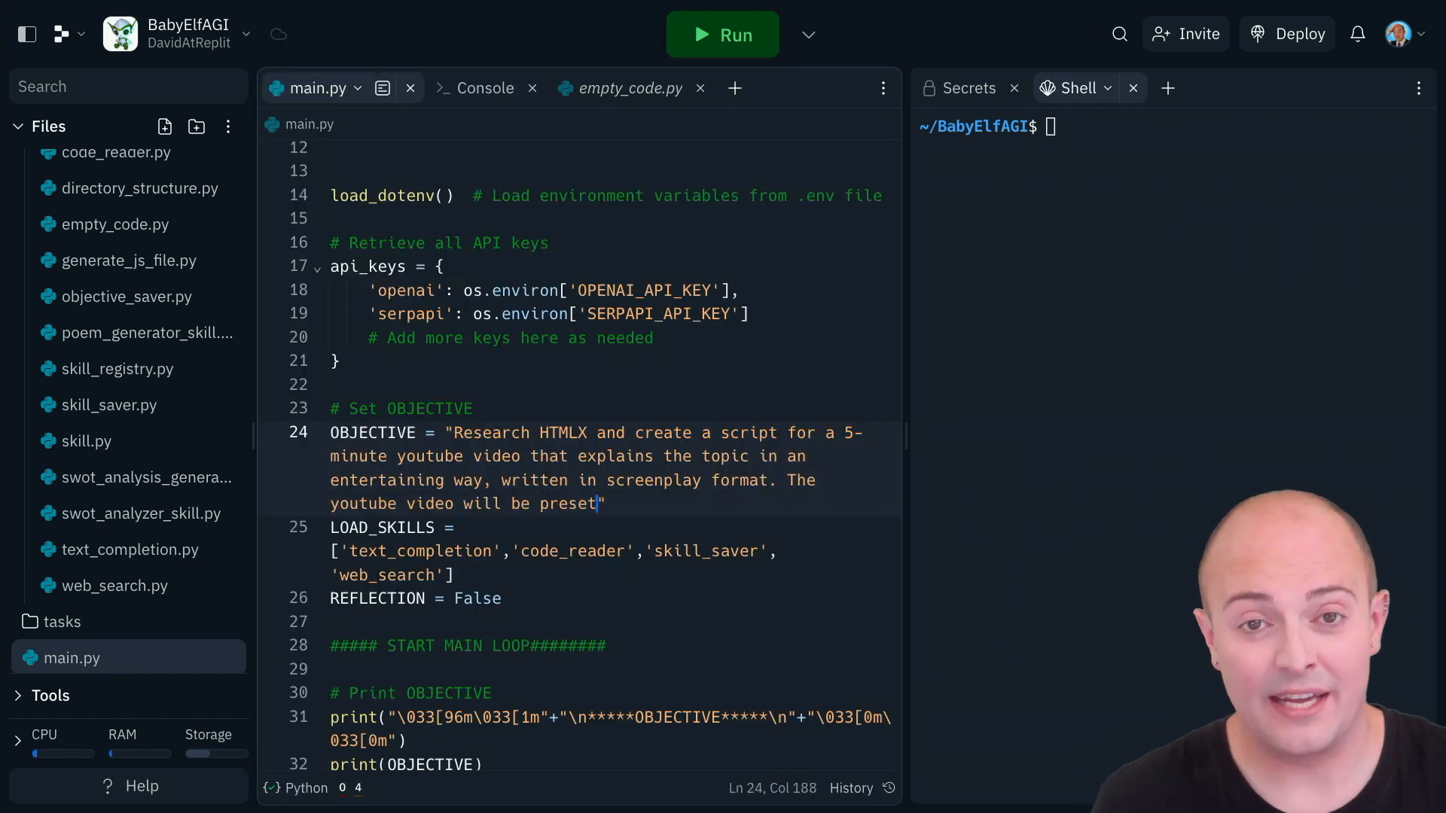
pyautogui.write('d by David, a')
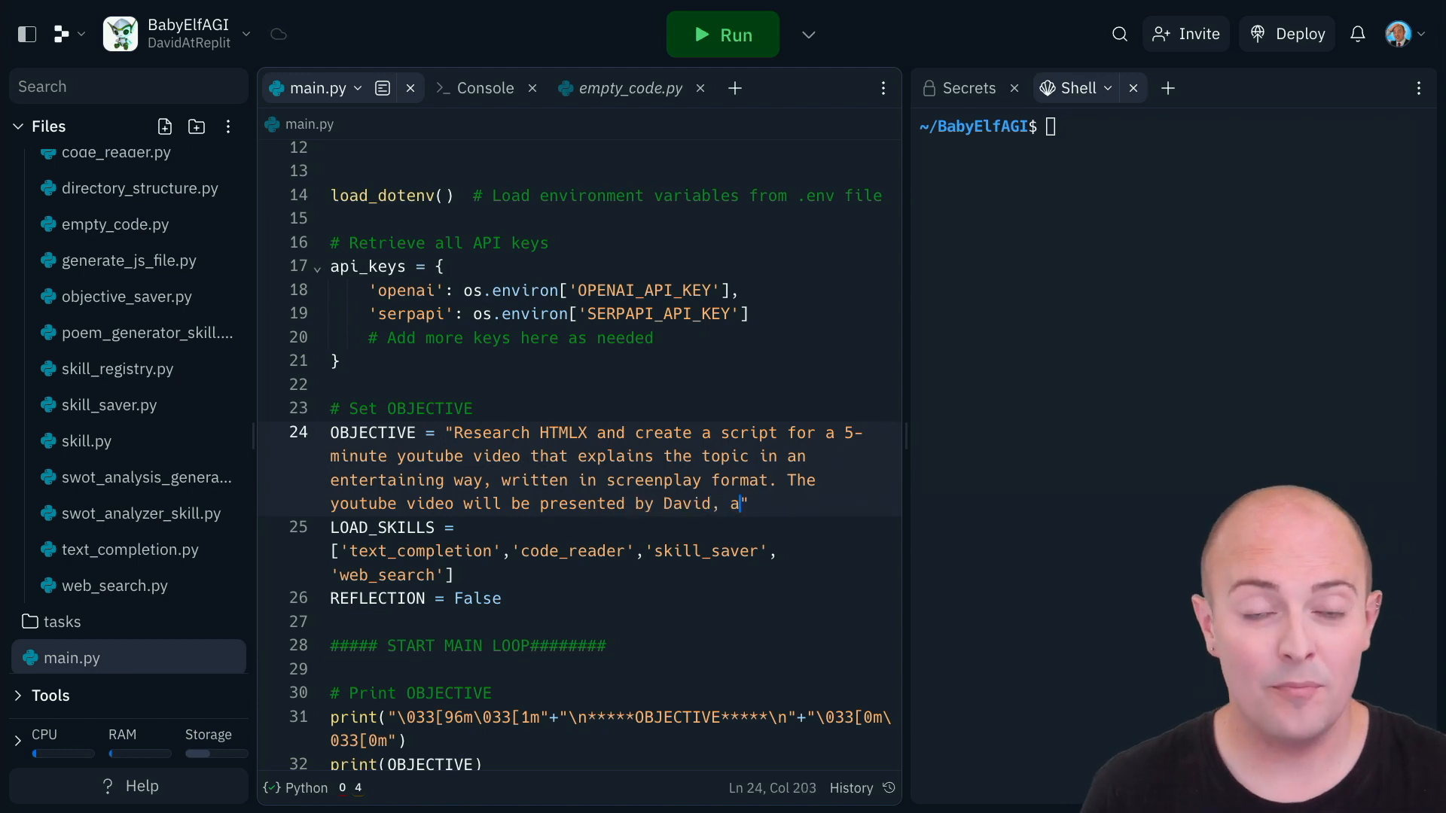
# - Extend the OBJECTIVE with the aging-millennial greenscreen presenter description and run the agent
pyautogui.press('BackSpace')
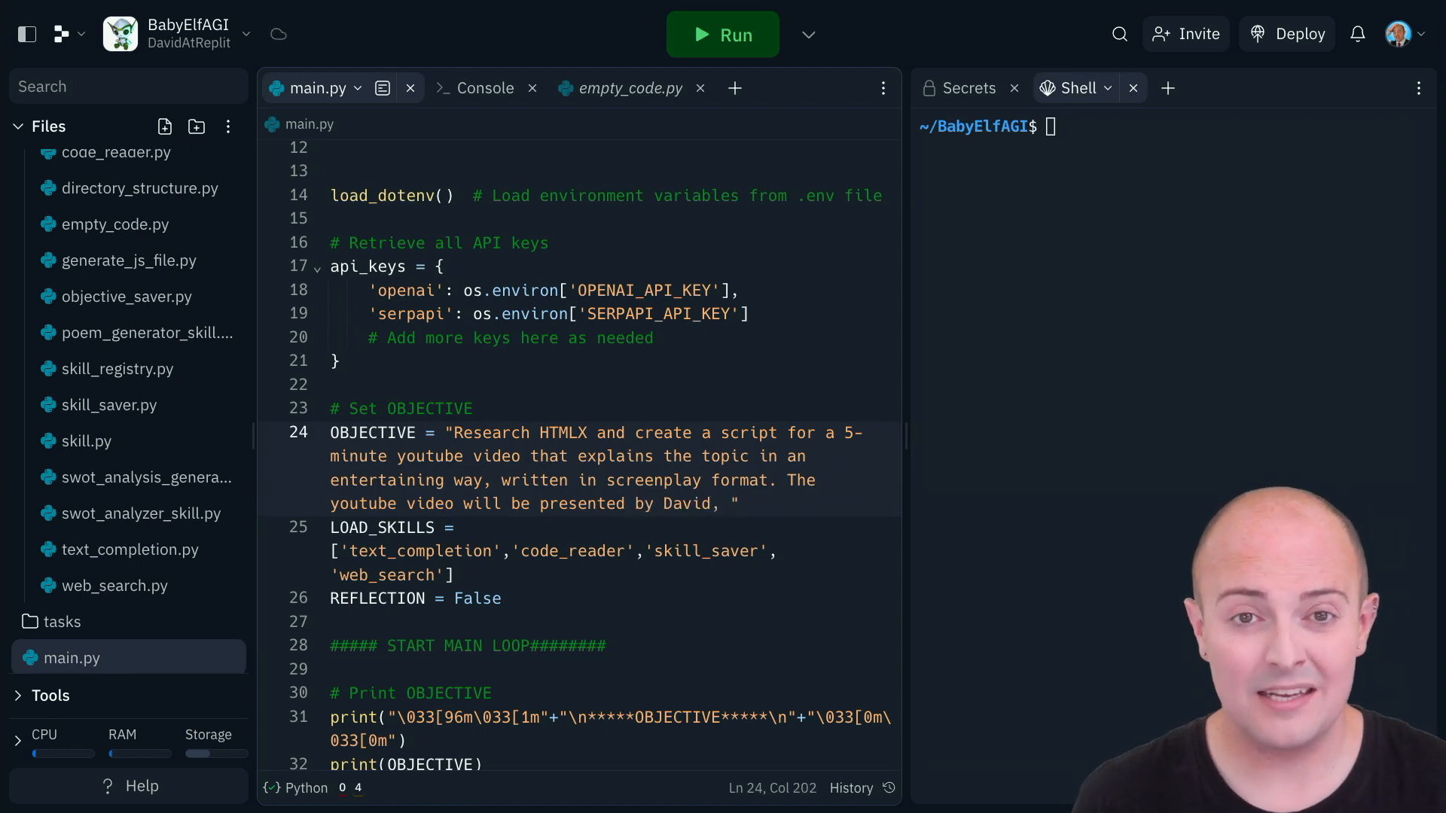
pyautogui.write('who appears via greensc')
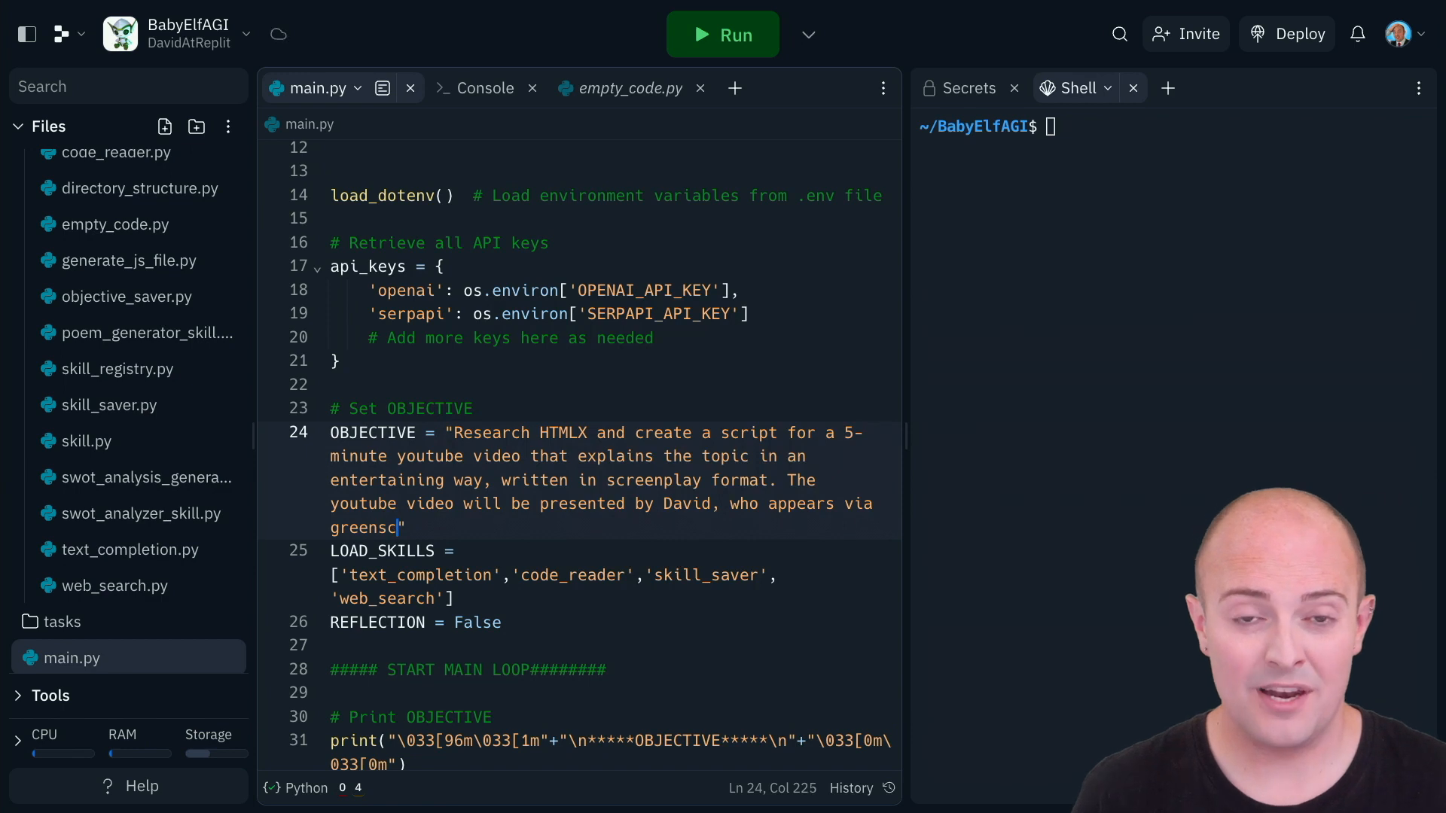
pyautogui.write('f the ')
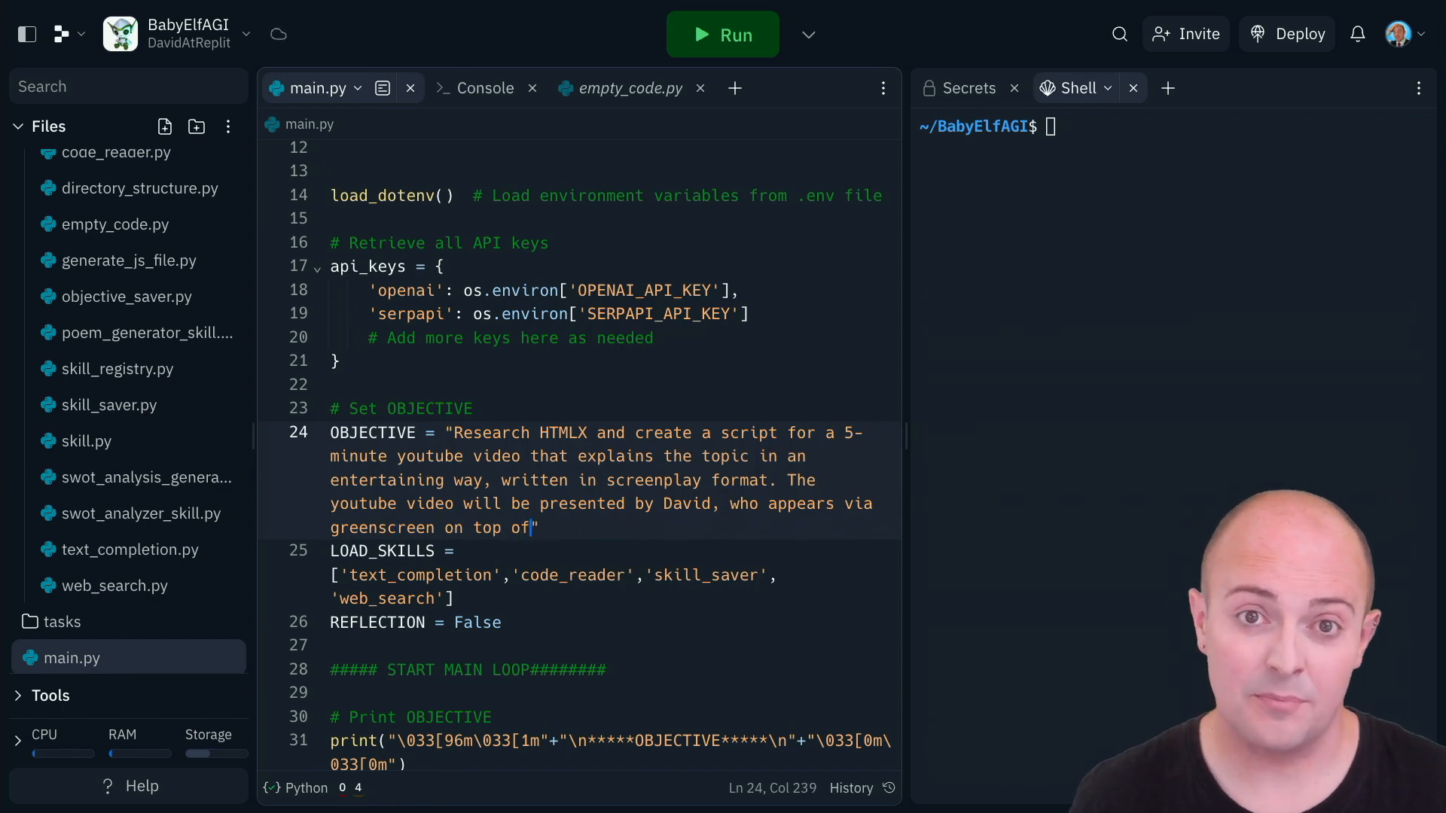
pyautogui.write('creen recordings and ')
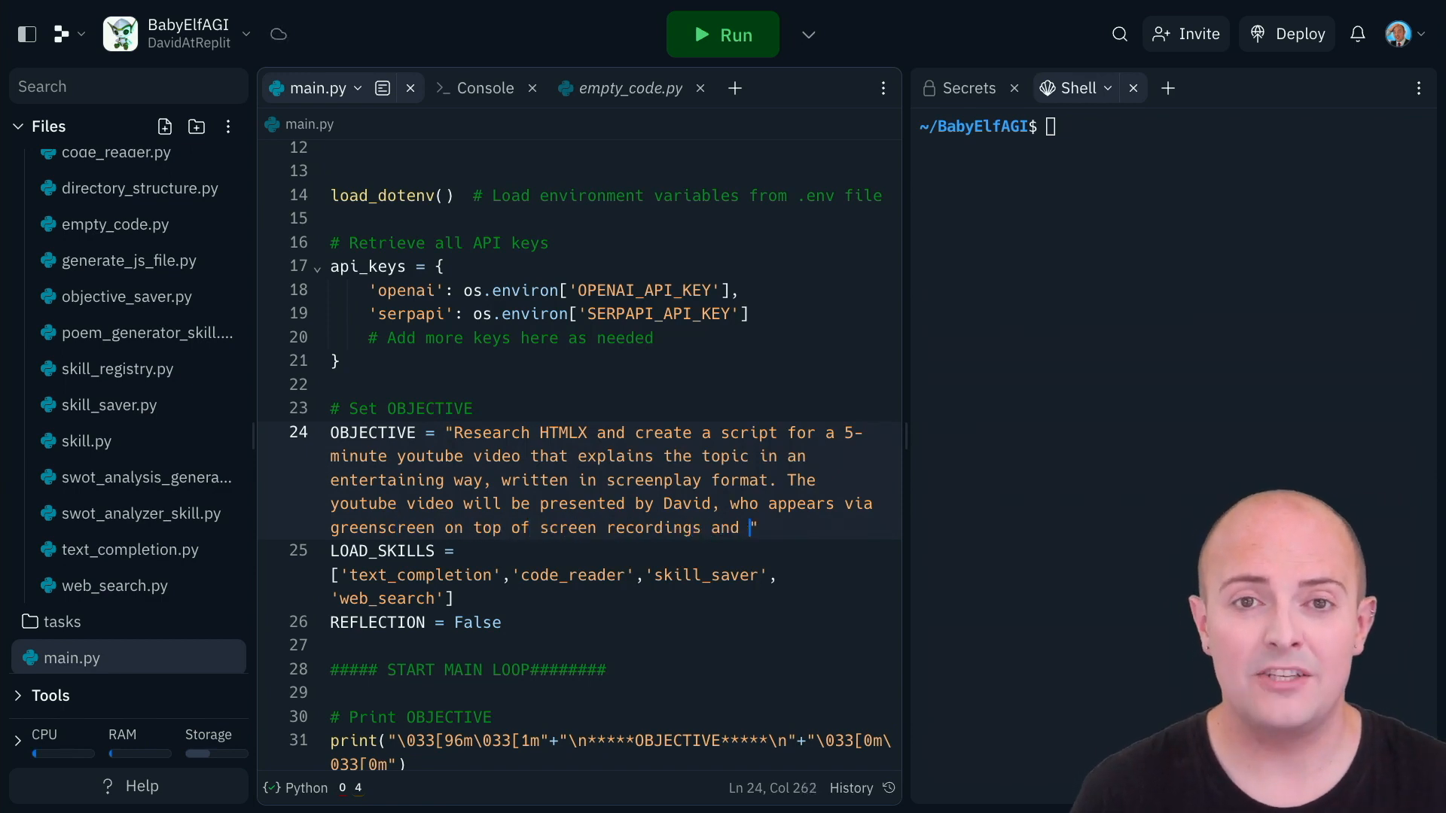
pyautogui.write('graphics,')
pyautogui.write('he is an aging millennial who uses the term dude unironically')
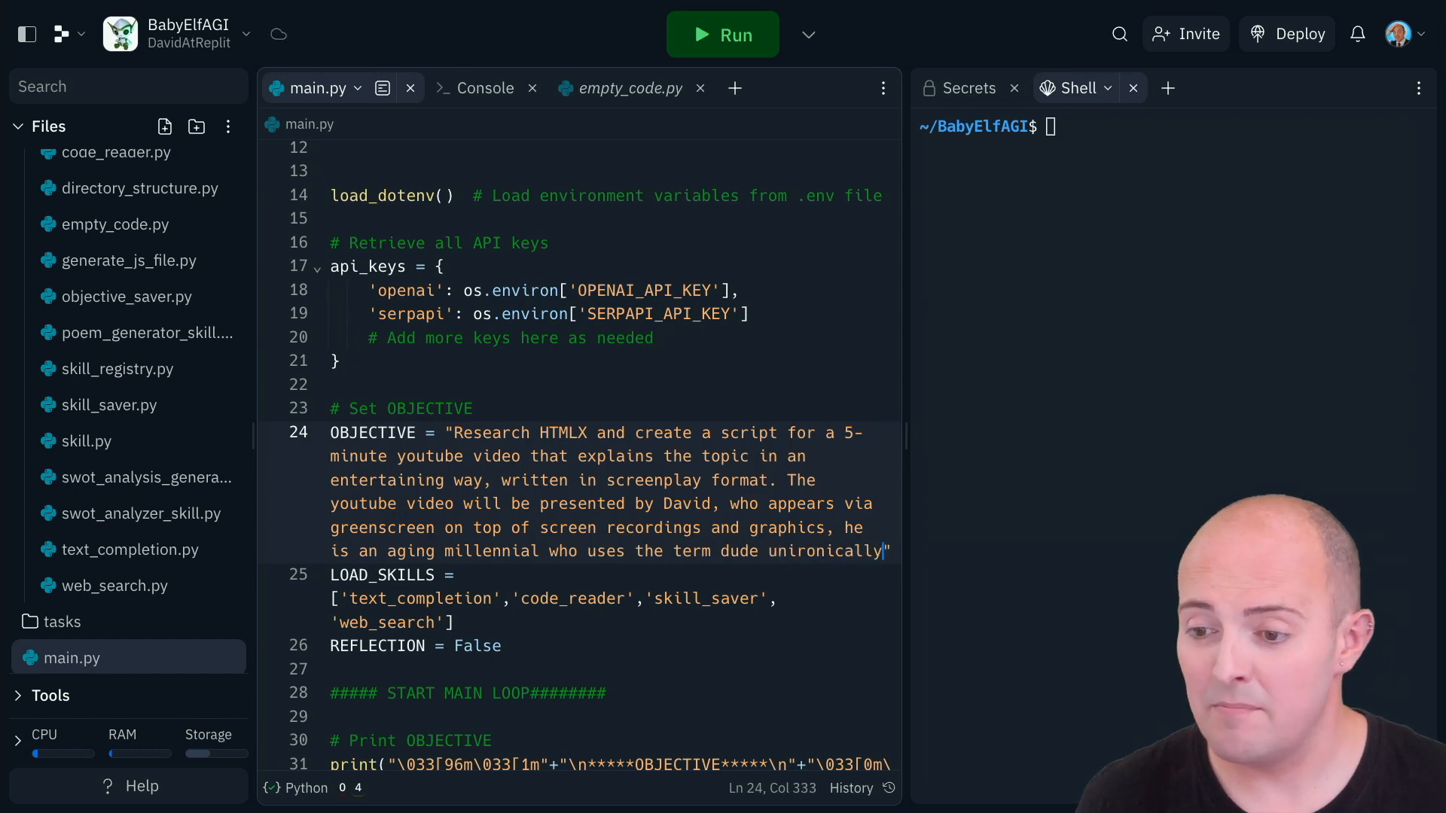
pyautogui.write('but is very knowledgable and good at e')
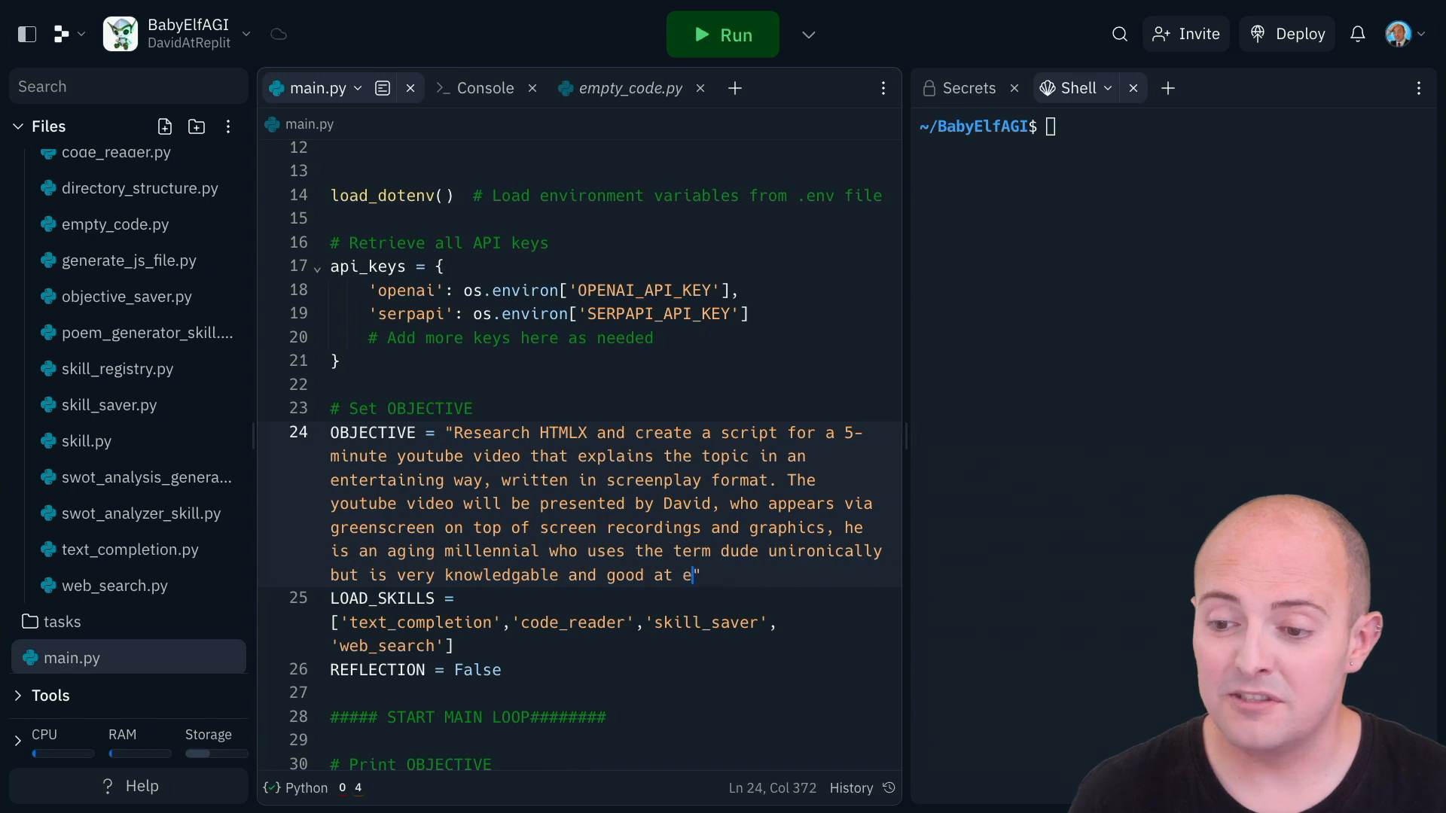
pyautogui.write(' topics in a clear and engaging way.')
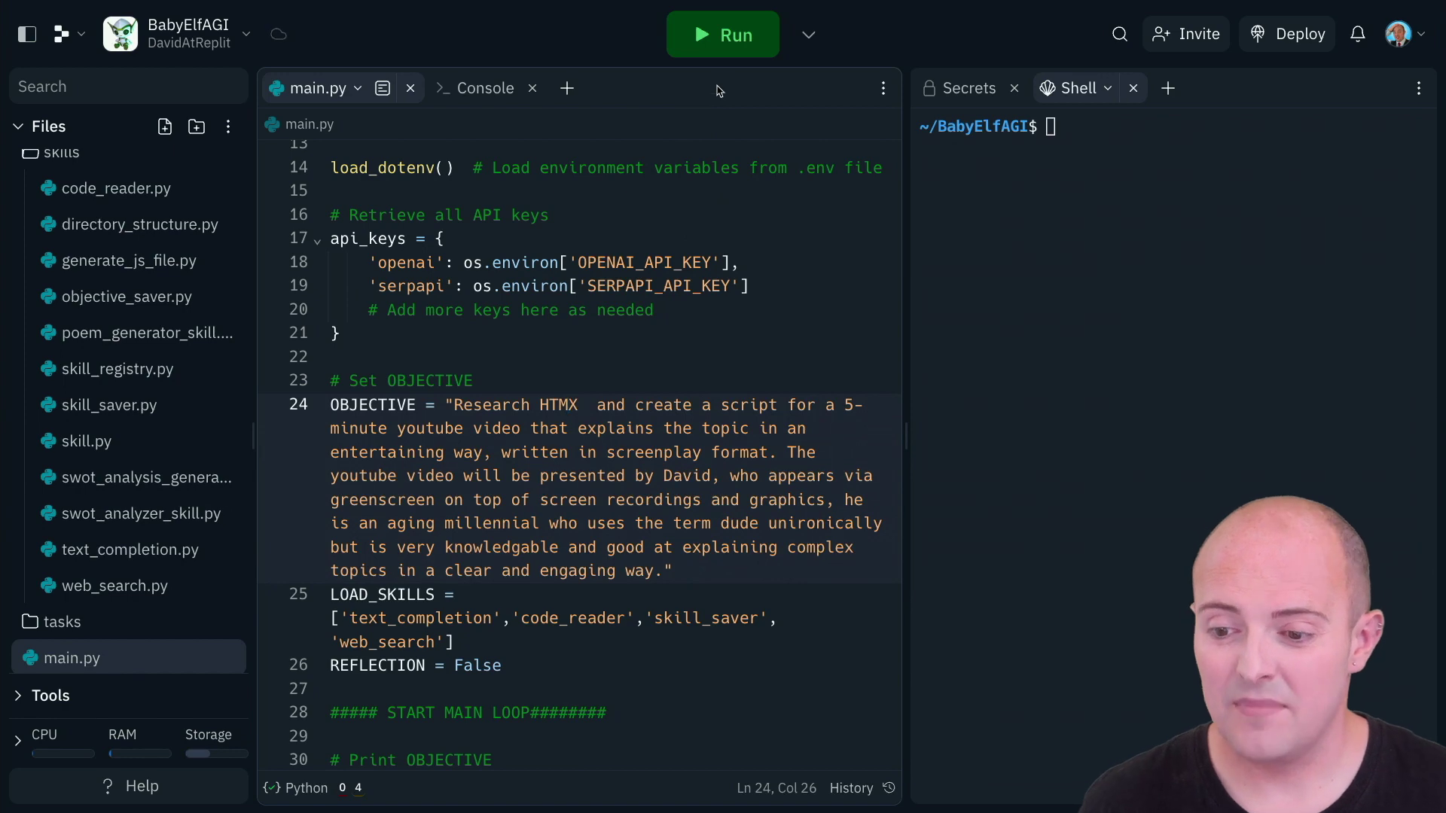
pyautogui.click(723, 34)
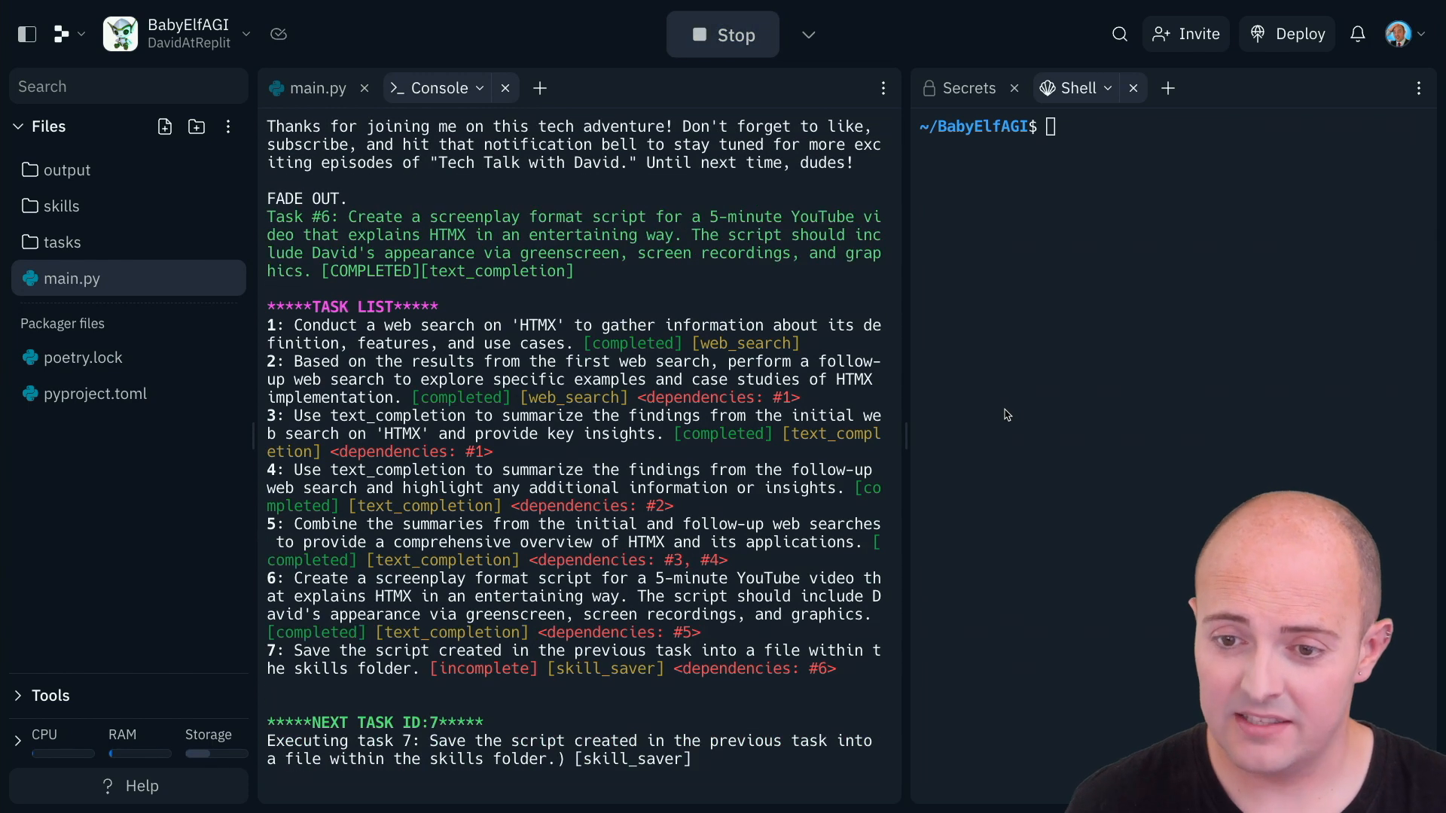
pyautogui.scroll(5, 746, 510)
pyautogui.scroll(5, 745, 510)
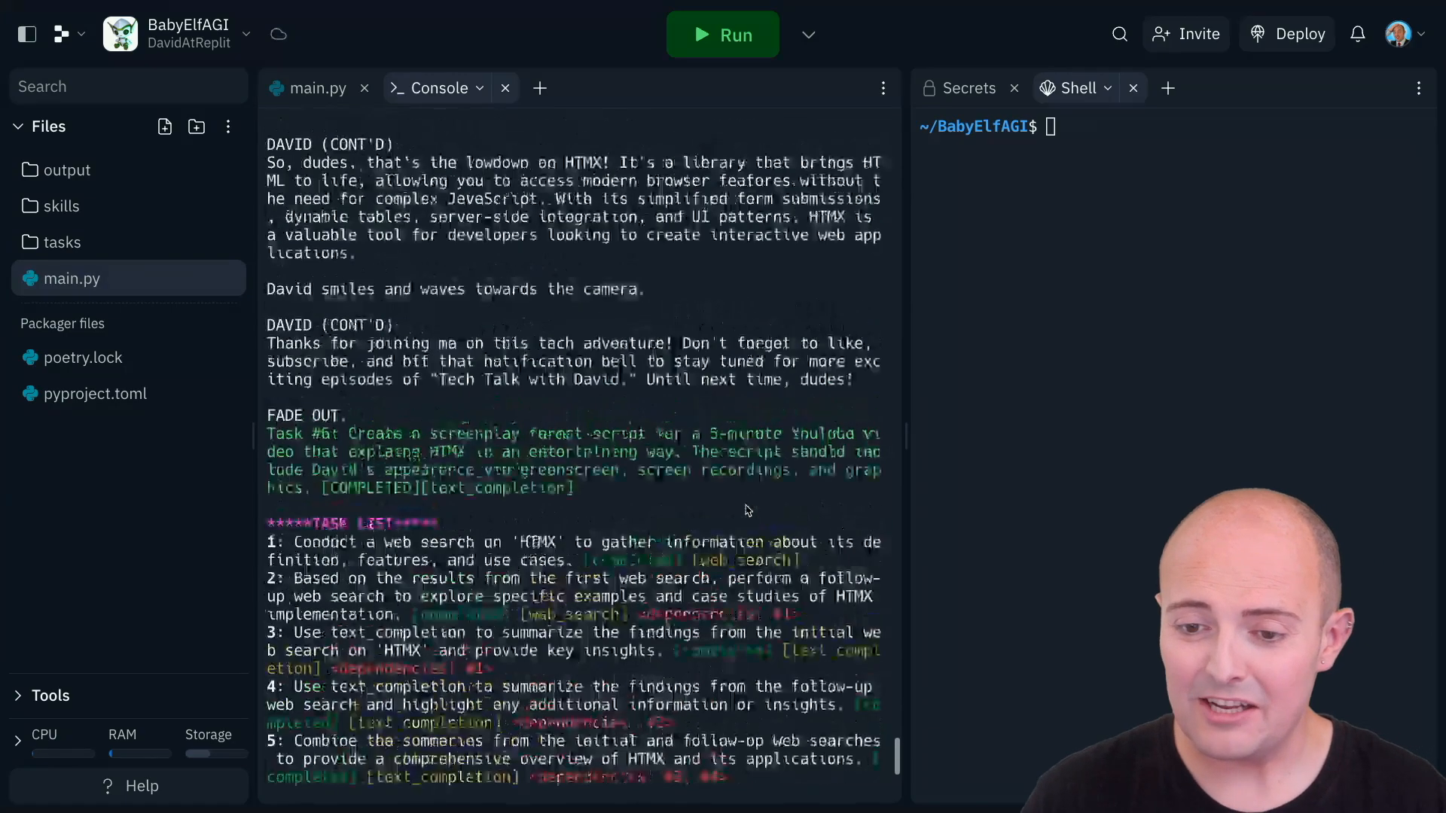
pyautogui.scroll(5, 746, 510)
pyautogui.scroll(3, 746, 509)
pyautogui.scroll(5, 747, 510)
pyautogui.scroll(5, 746, 509)
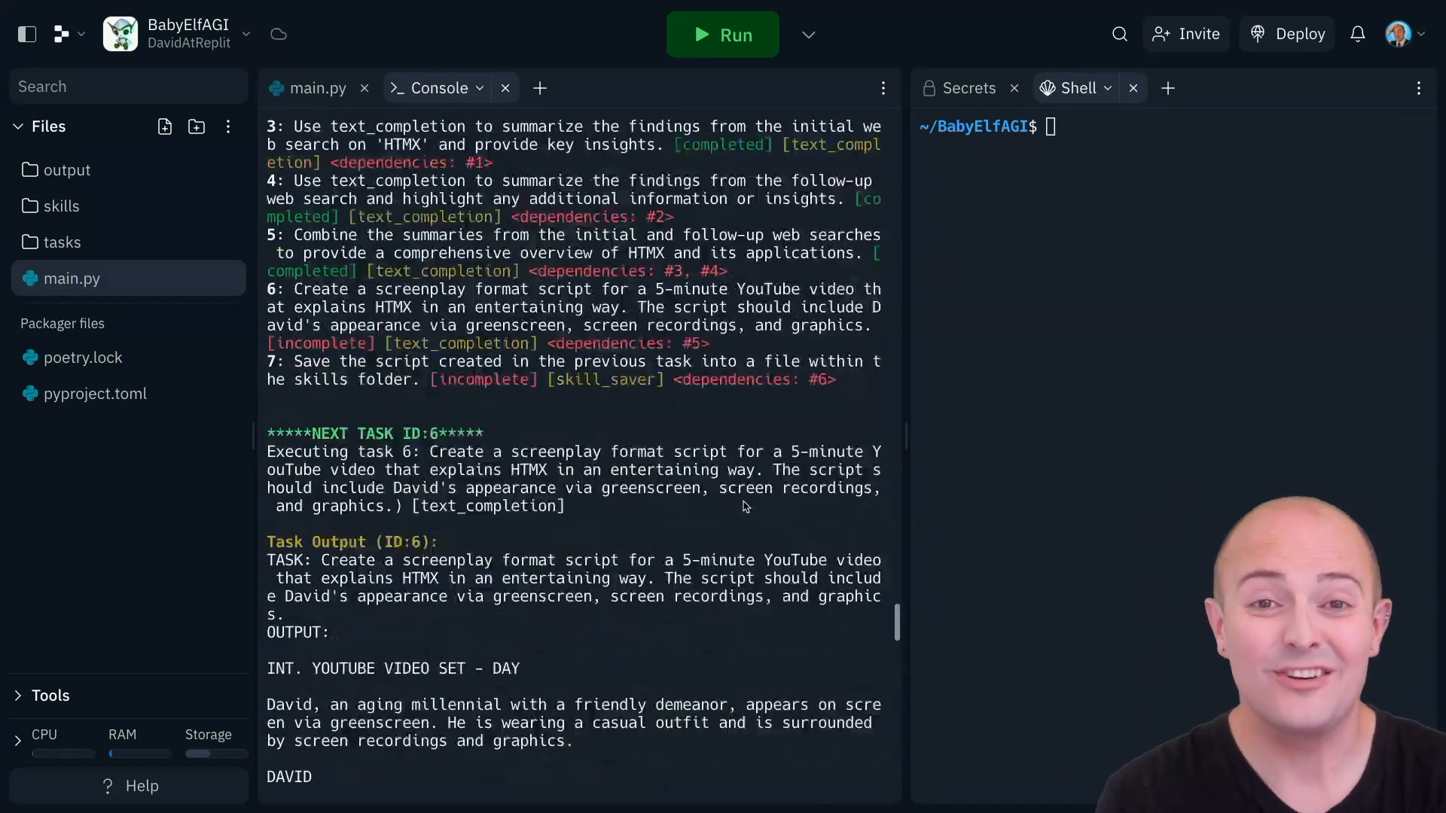
pyautogui.scroll(1, 745, 510)
pyautogui.scroll(-4, 746, 506)
pyautogui.scroll(-3, 746, 507)
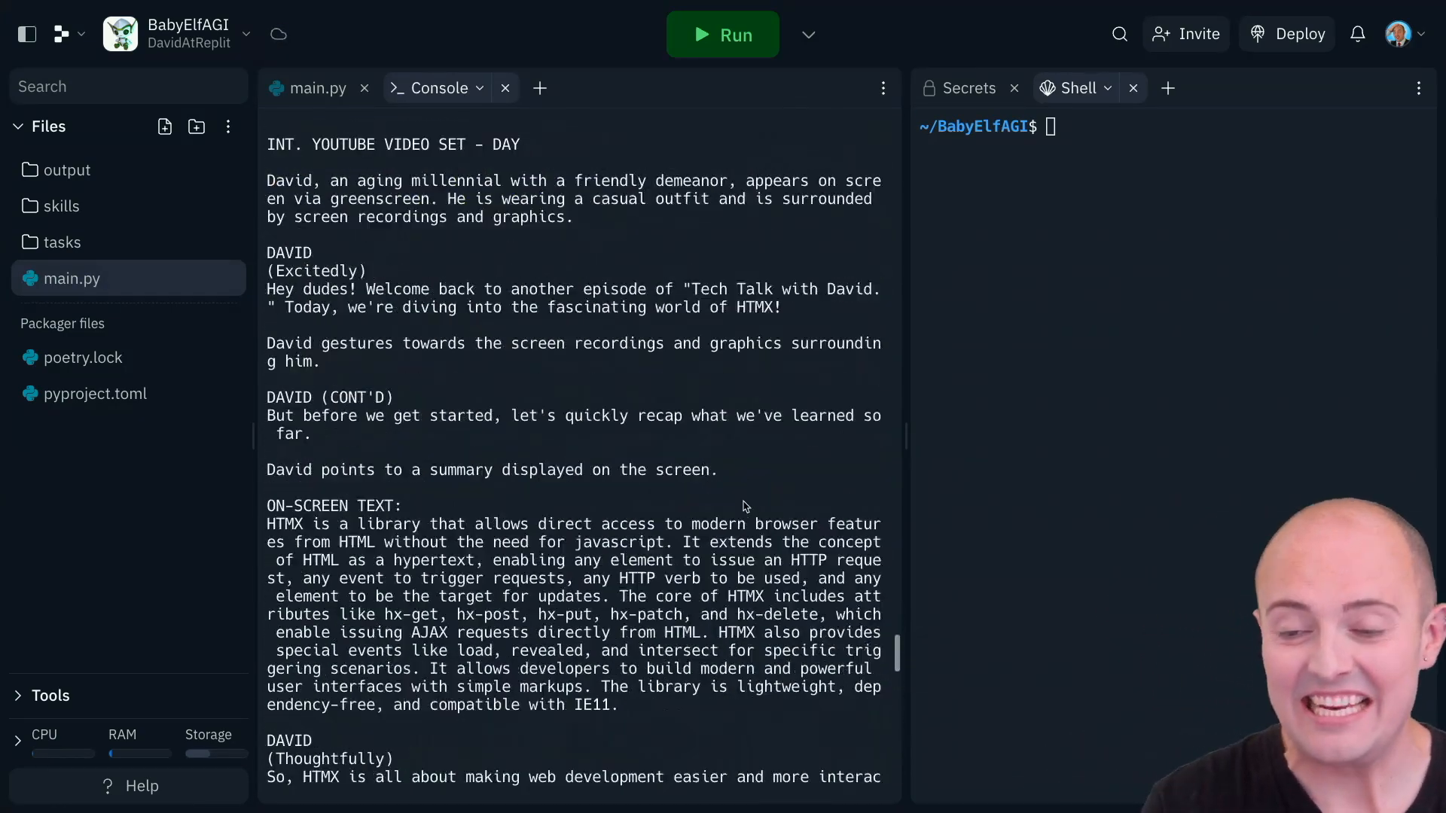
pyautogui.scroll(-1, 746, 506)
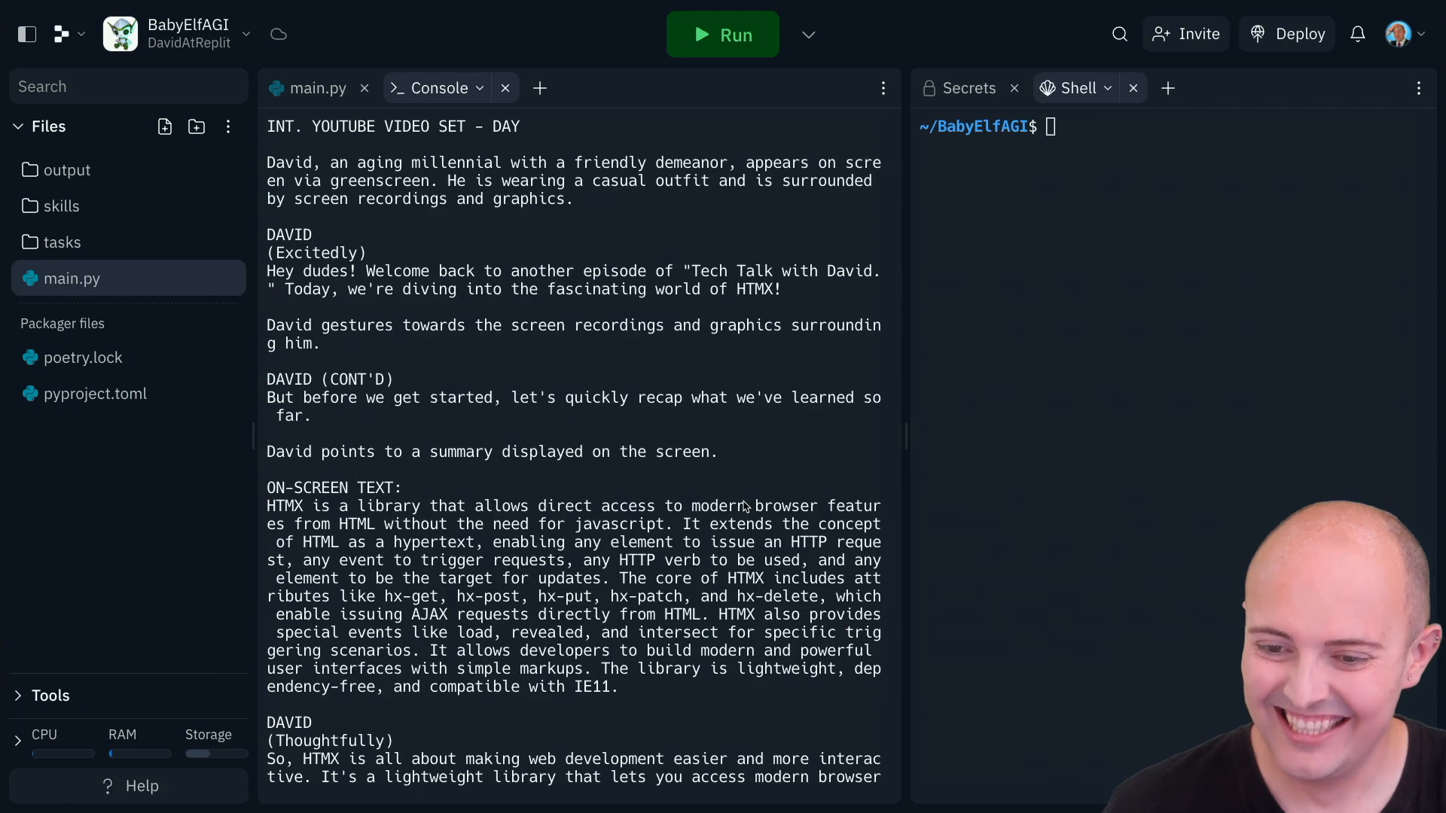
pyautogui.scroll(-2, 736, 498)
pyautogui.scroll(-5, 701, 564)
pyautogui.scroll(-2, 678, 611)
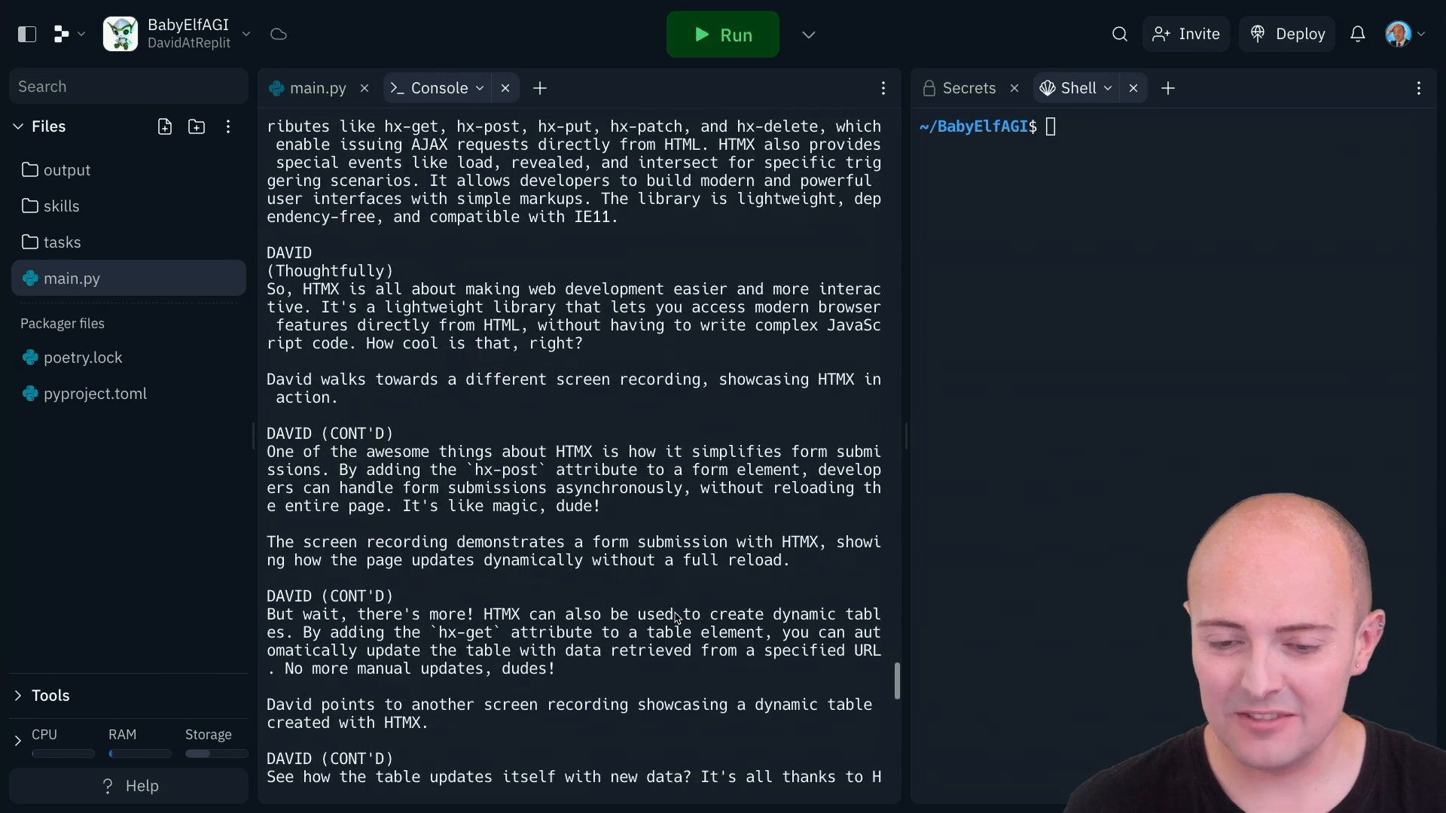
pyautogui.scroll(-3, 675, 618)
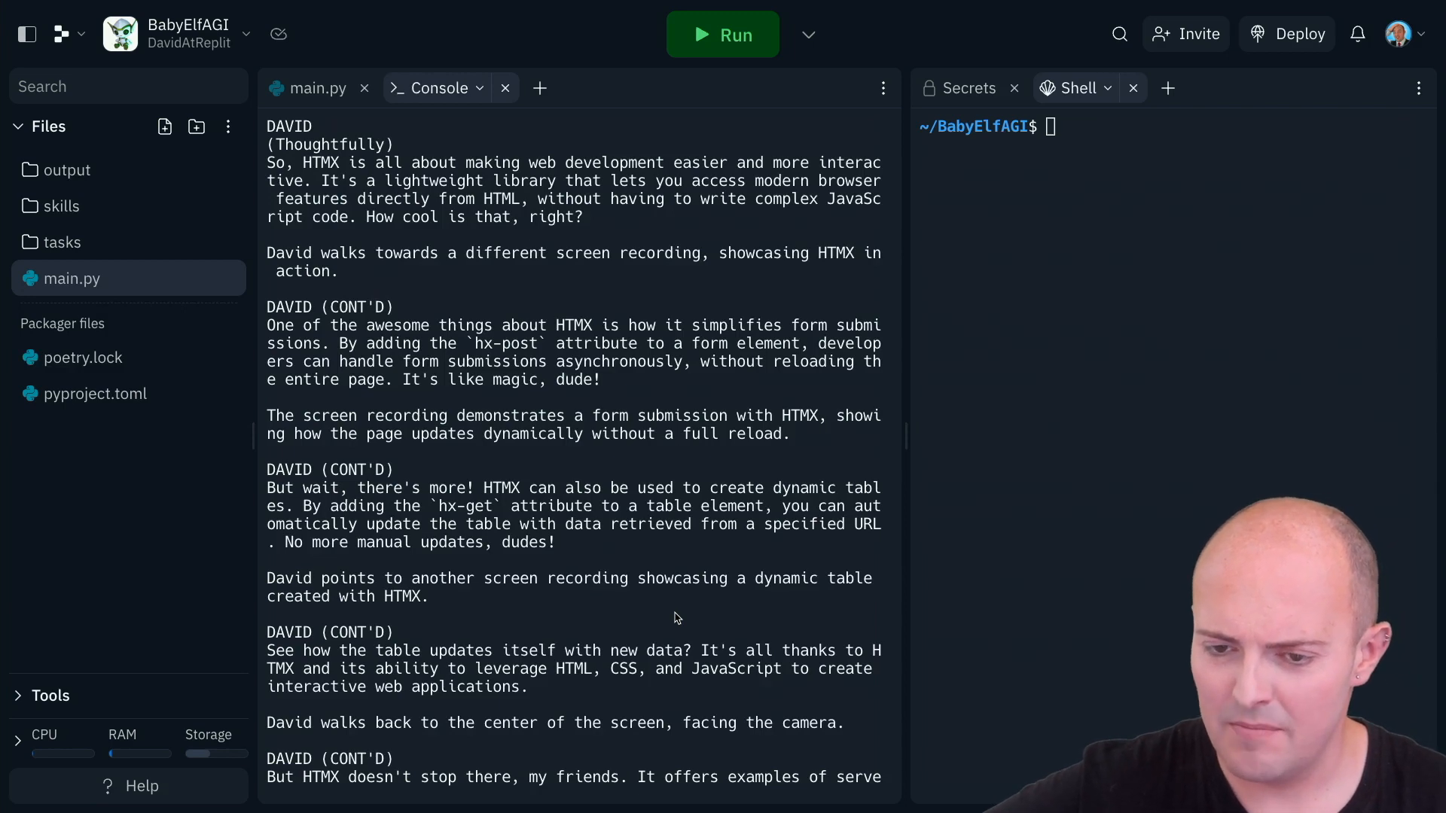
pyautogui.write('Research the top 5 trends')
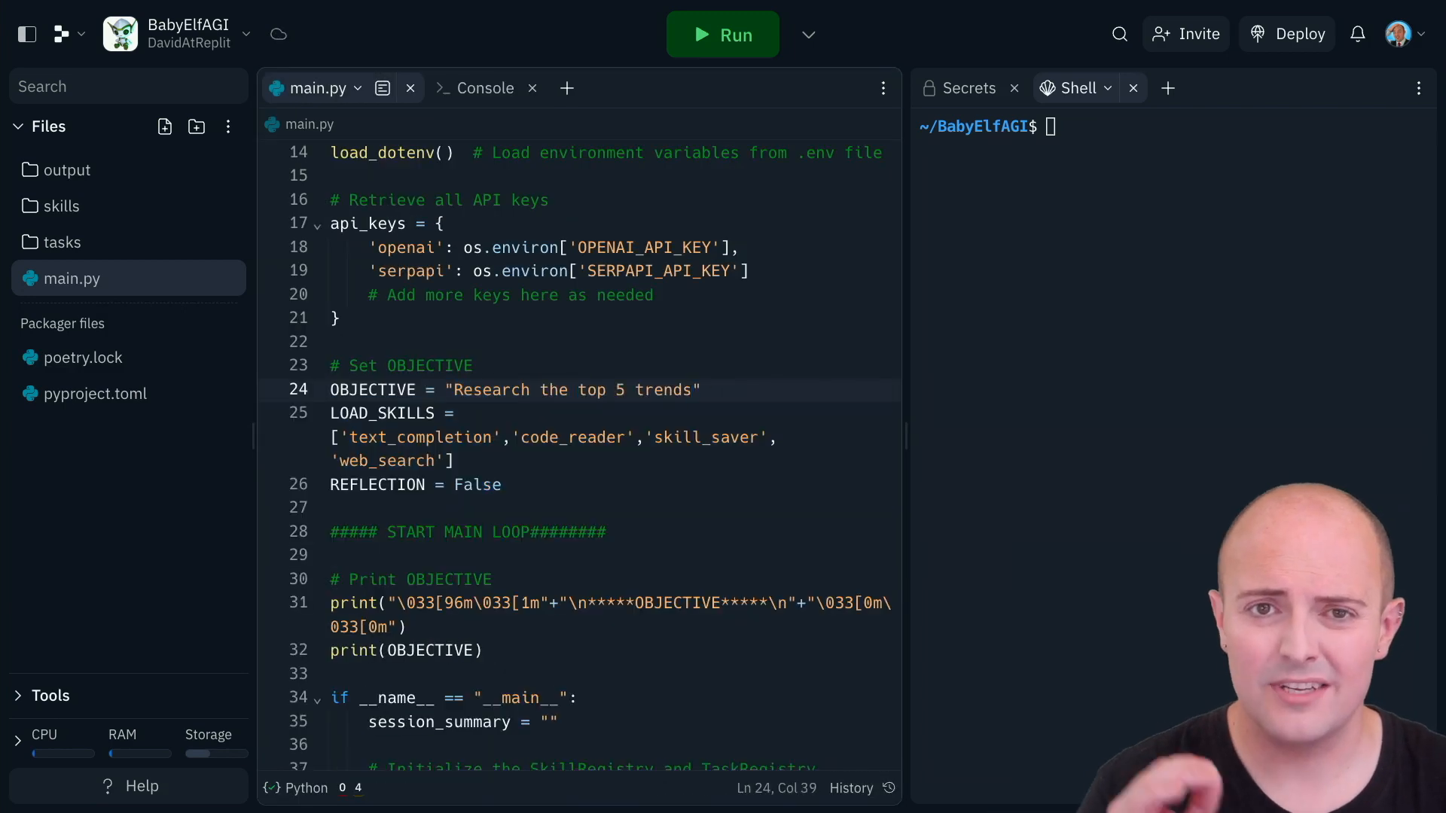
pyautogui.write(' in AI this week, summarise each in a single paragraph with links to')
pyautogui.write('find out more and attribution.')
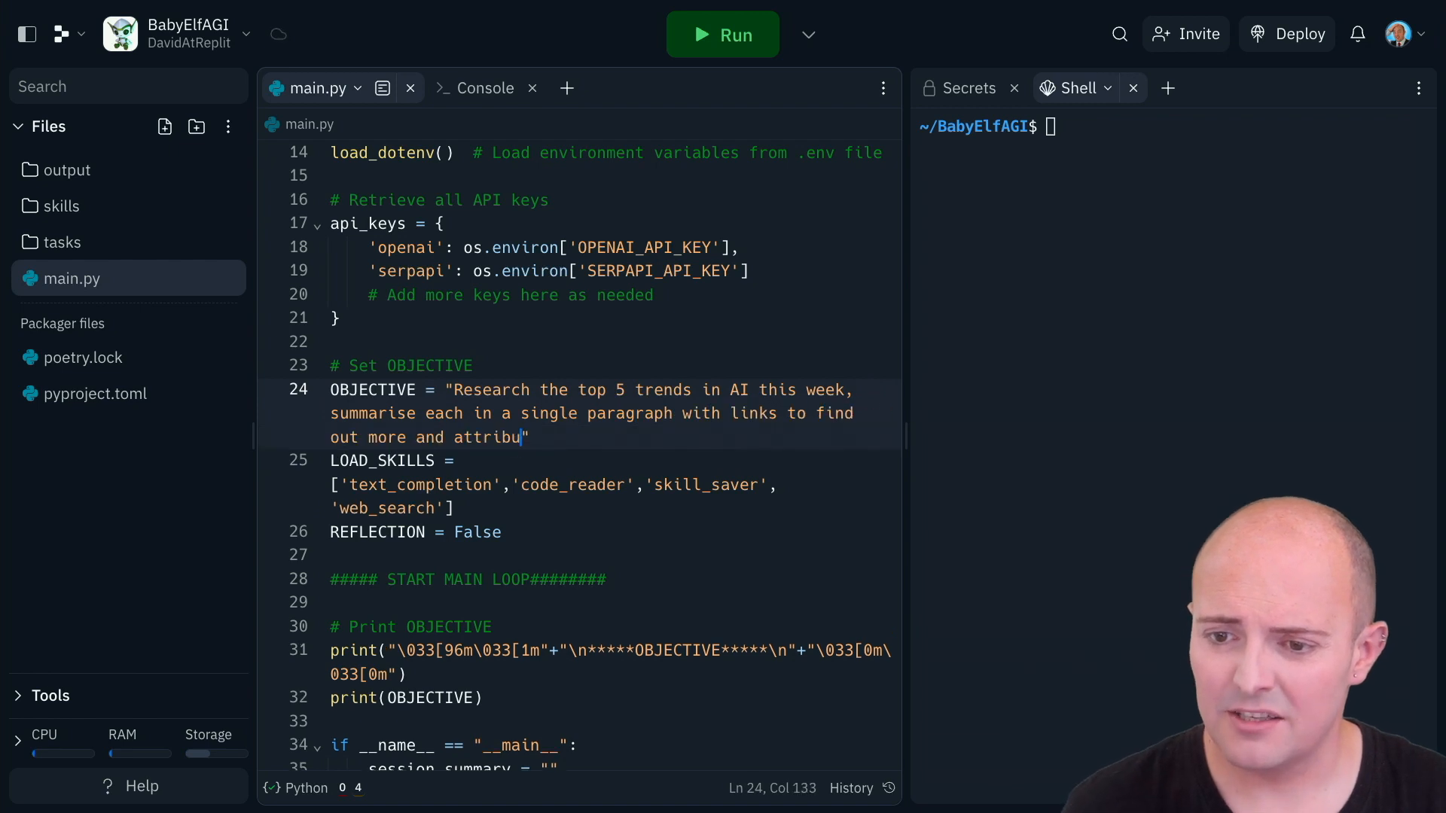
# - Run the agent on the top-5-AI-trends-with-links objective via Ctrl+Enter
pyautogui.hotkey('ctrl', 'Return')
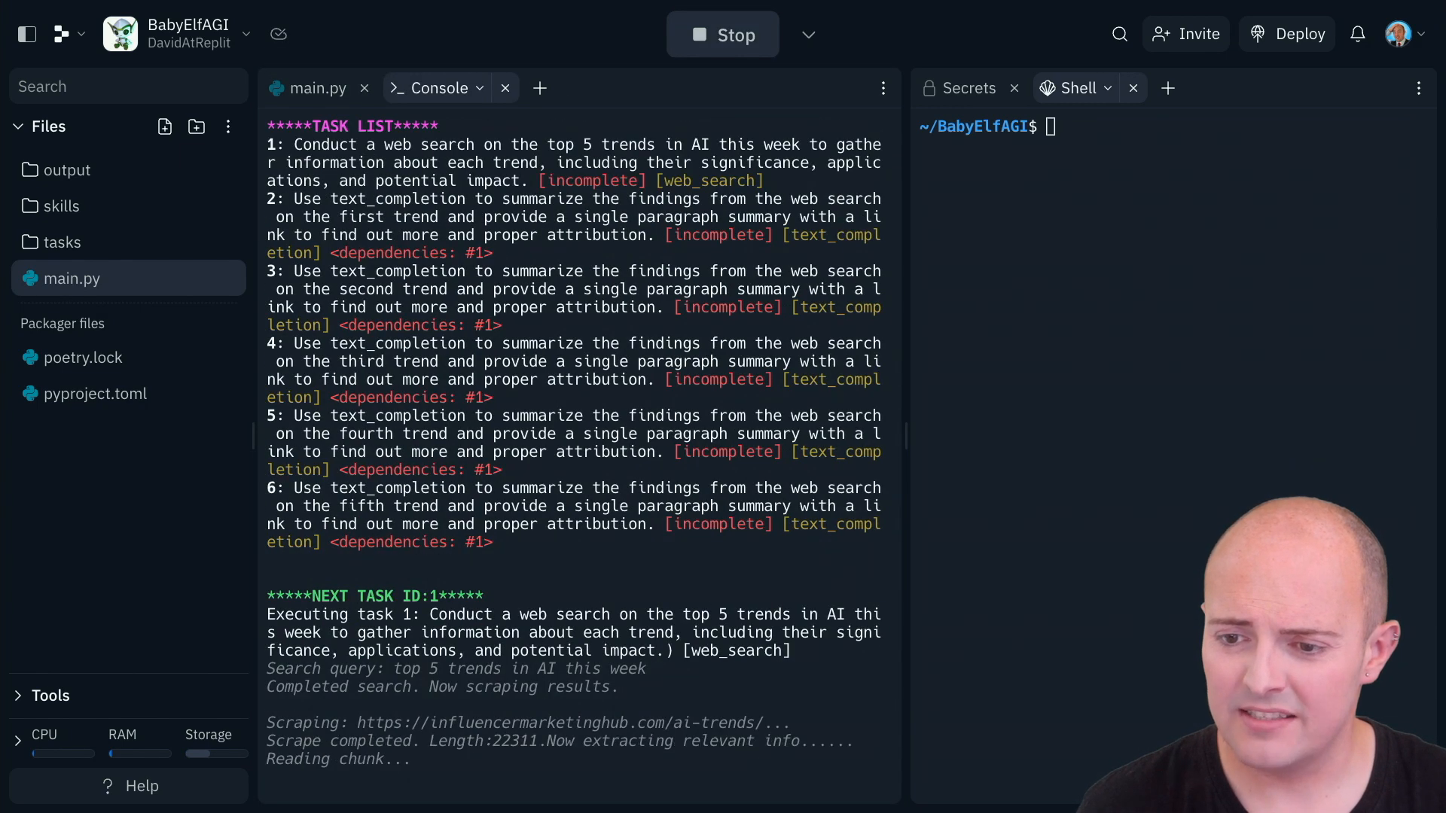
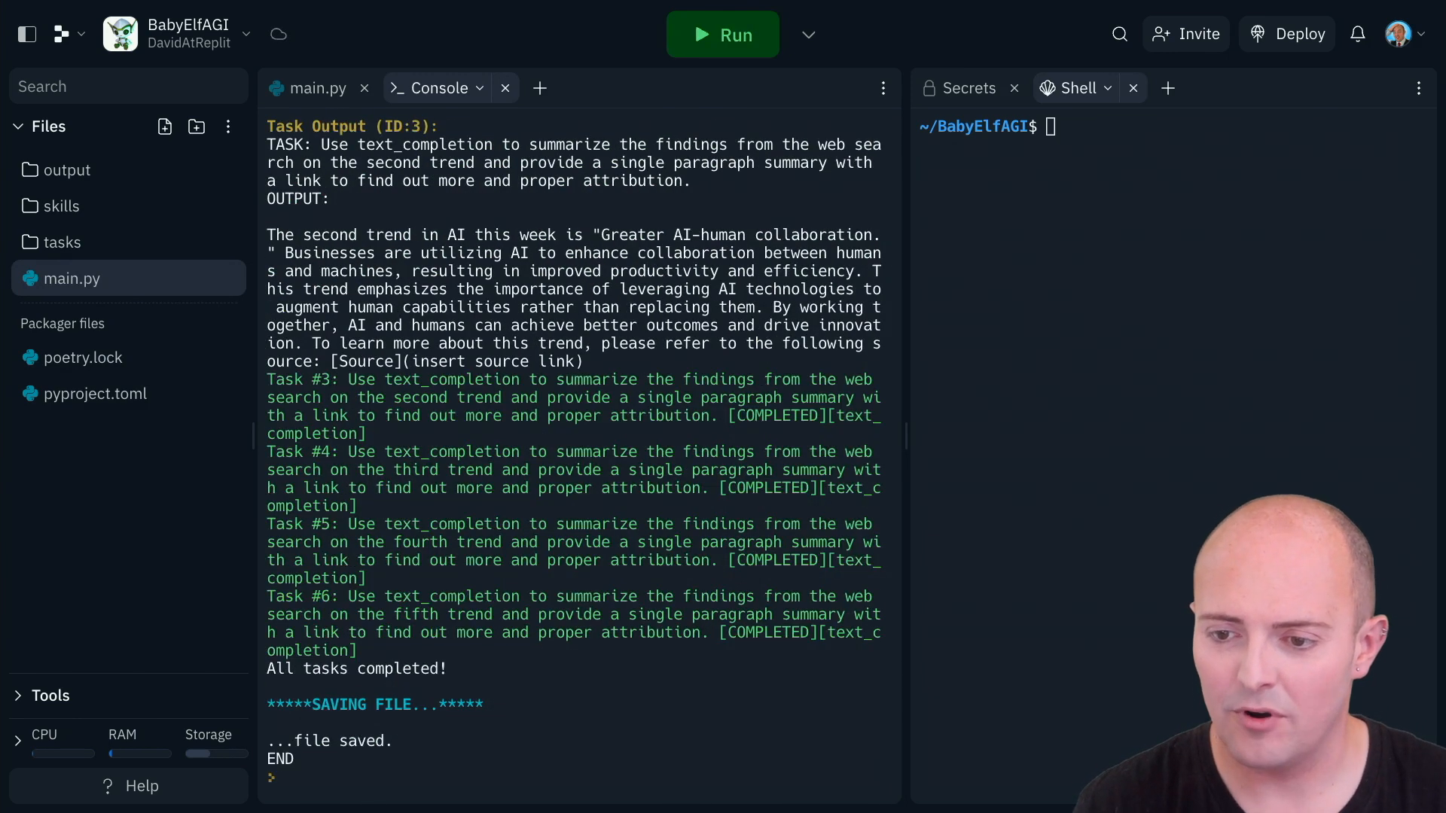
# - Re-run BabyElfAGI with the tweaked objective so it lists three LangChain video ideas and saves the file
pyautogui.click(724, 34)
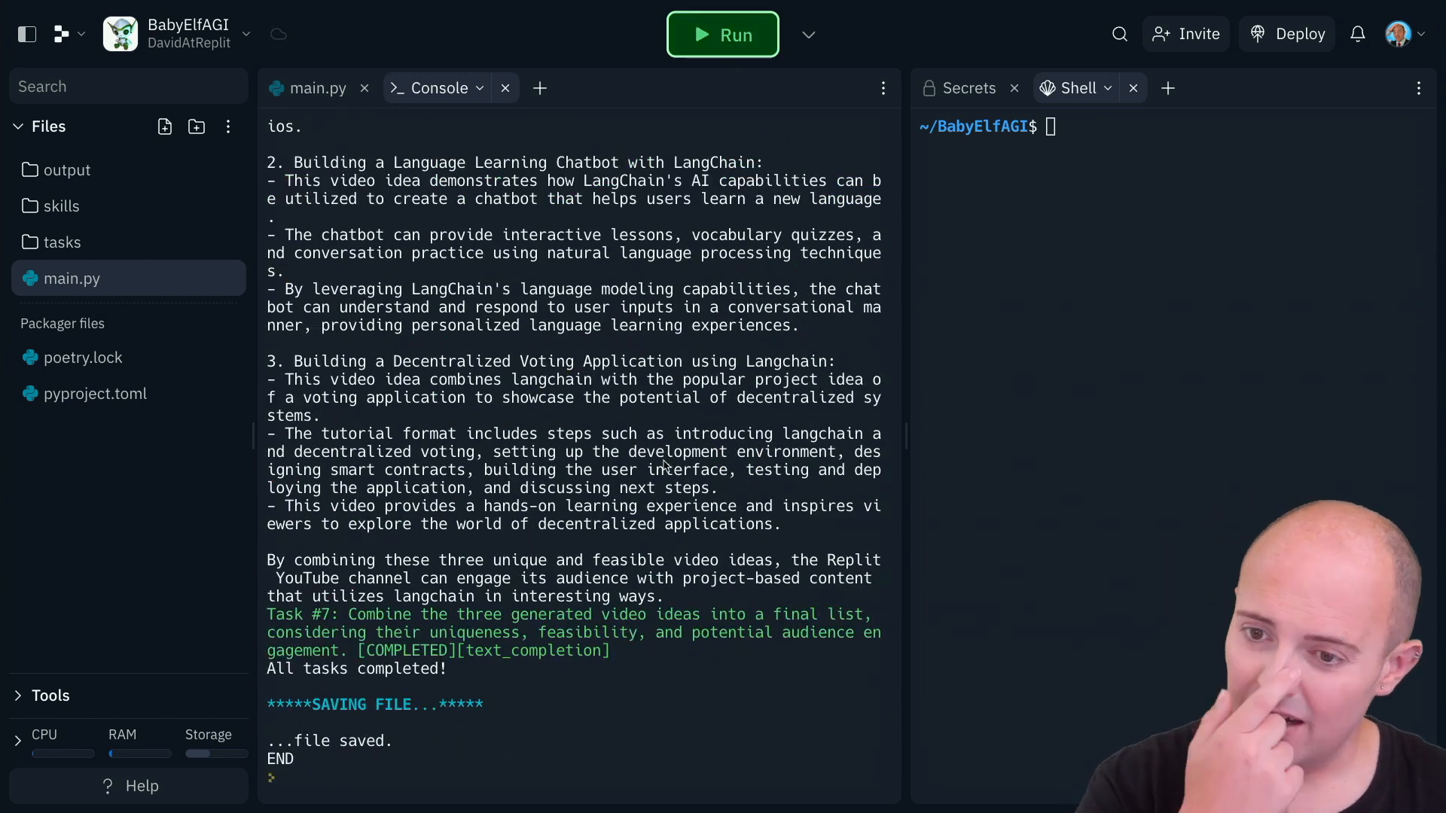
pyautogui.scroll(1, 663, 484)
pyautogui.scroll(2, 663, 485)
pyautogui.scroll(2, 664, 484)
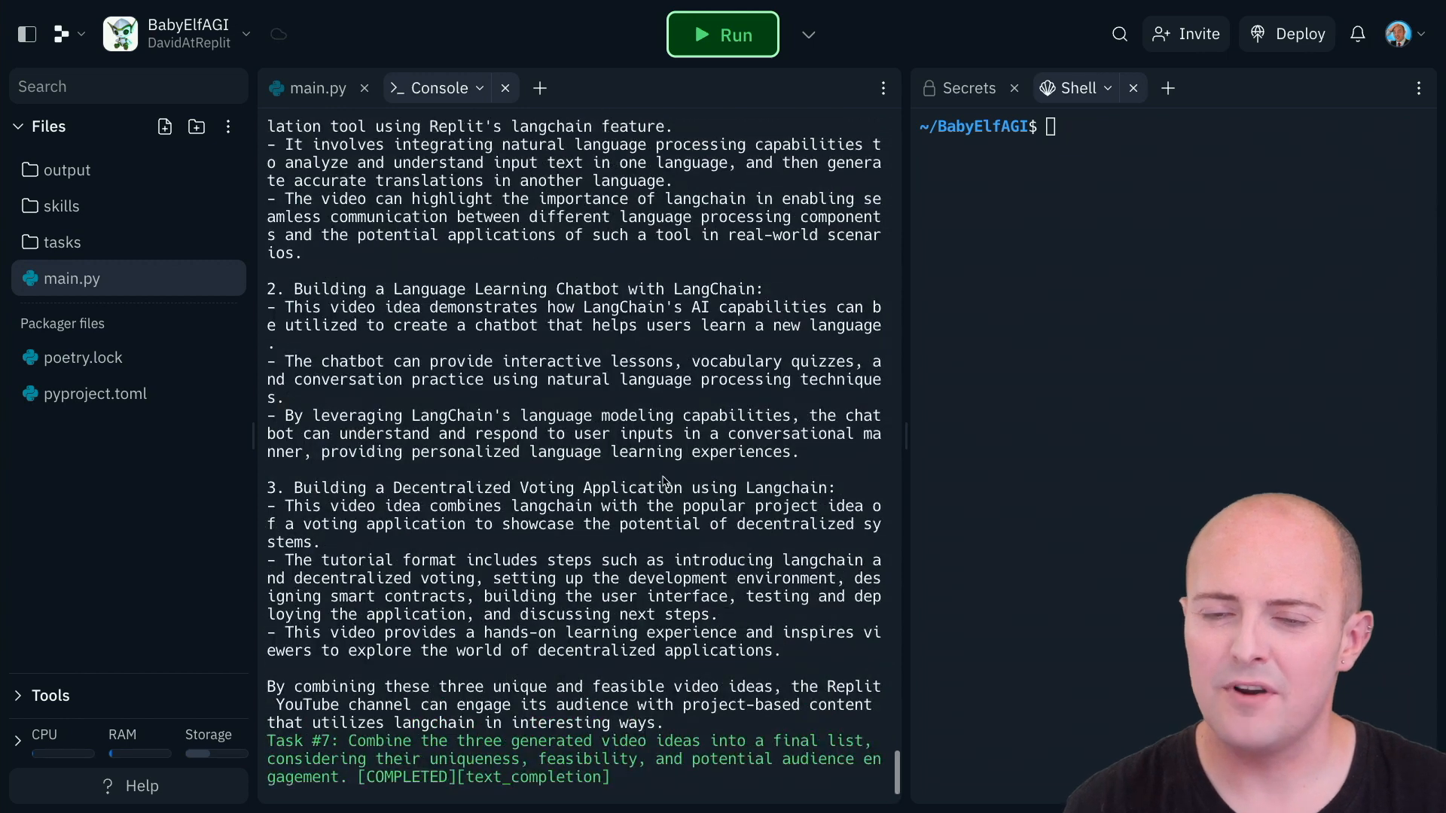
pyautogui.scroll(2, 663, 484)
pyautogui.scroll(2, 664, 484)
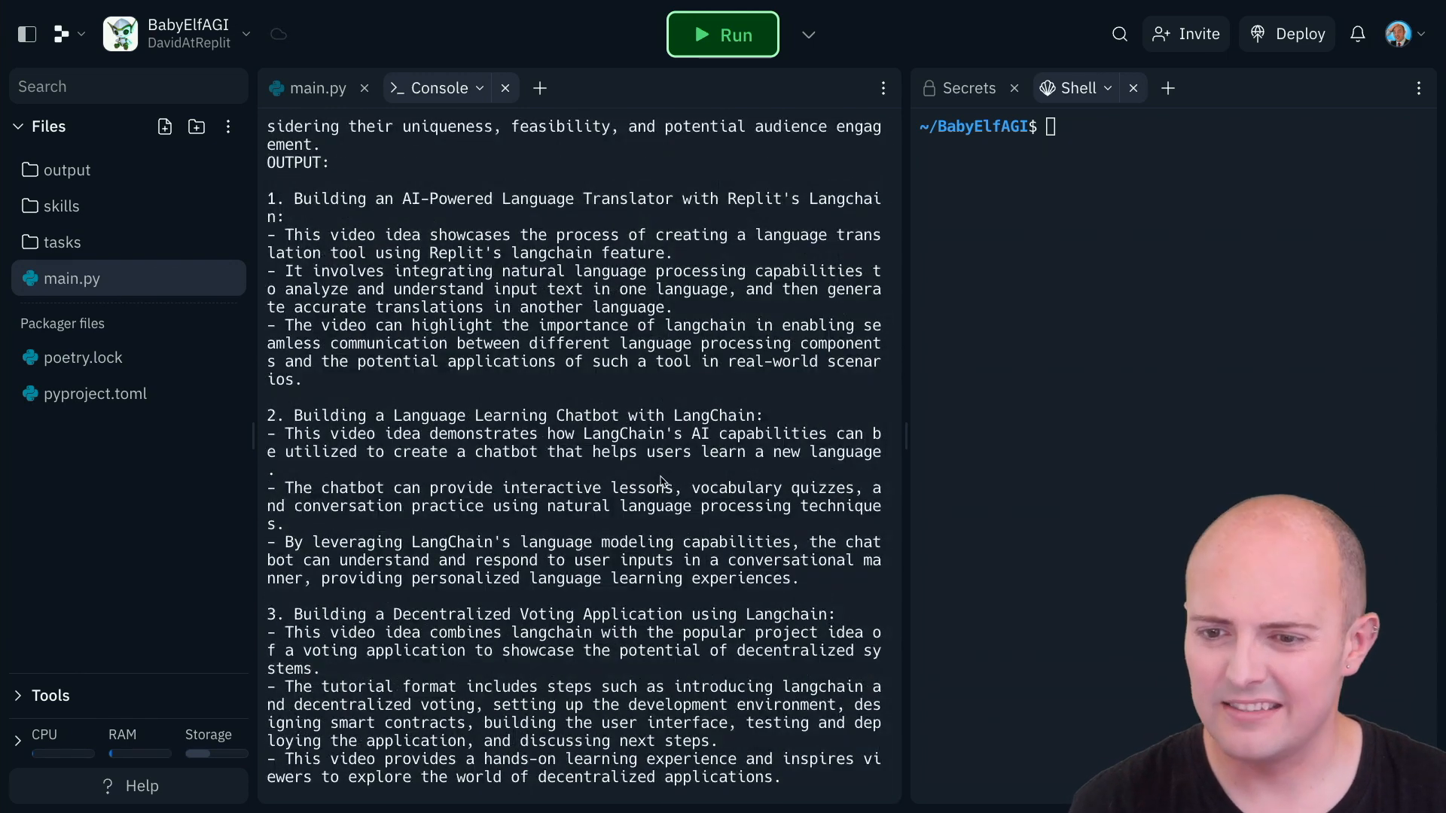